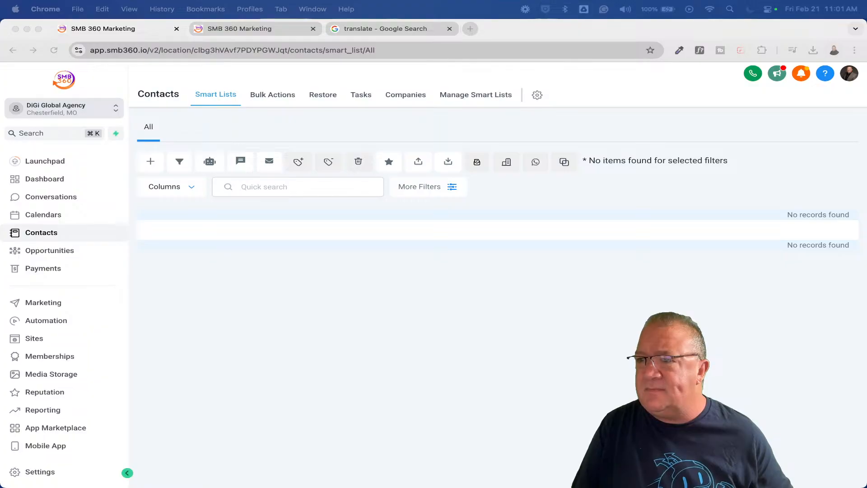
{"action": "key", "text": "ctrl+Up"}
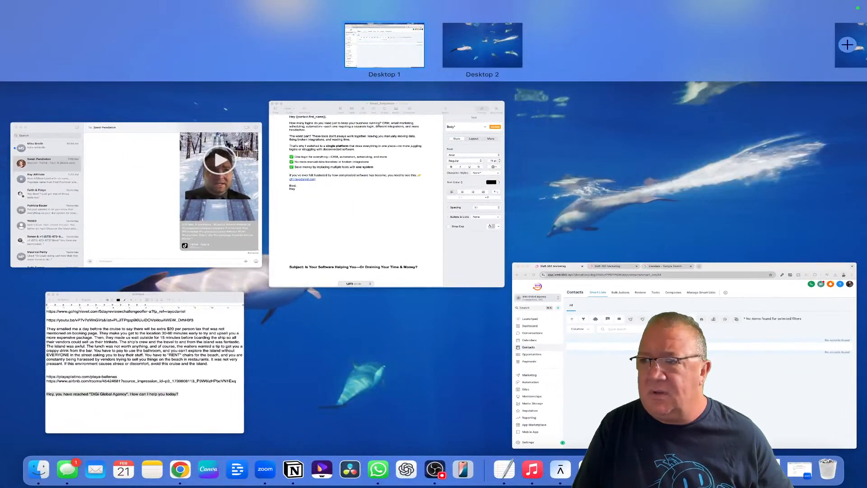
{"action": "key", "text": "ctrl+Up"}
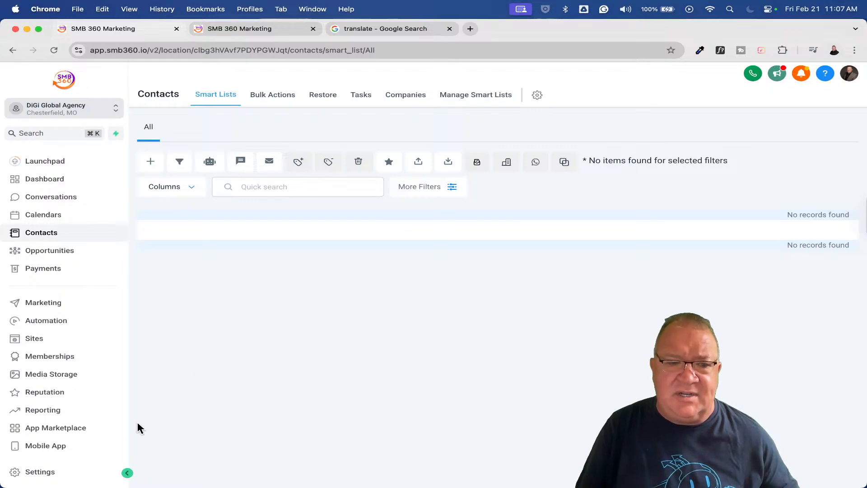
Open the Voice AI Agents settings and start creating a new agent
{"action": "left_click", "coordinate": [40, 472]}
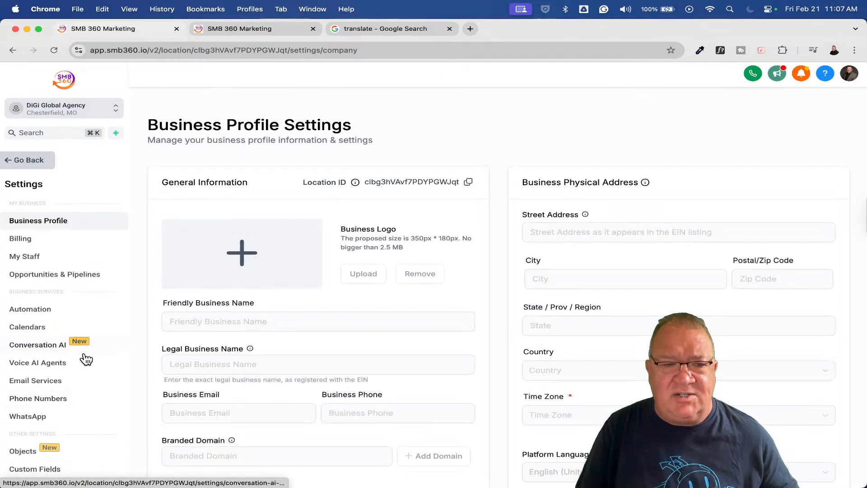
{"action": "left_click", "coordinate": [52, 364]}
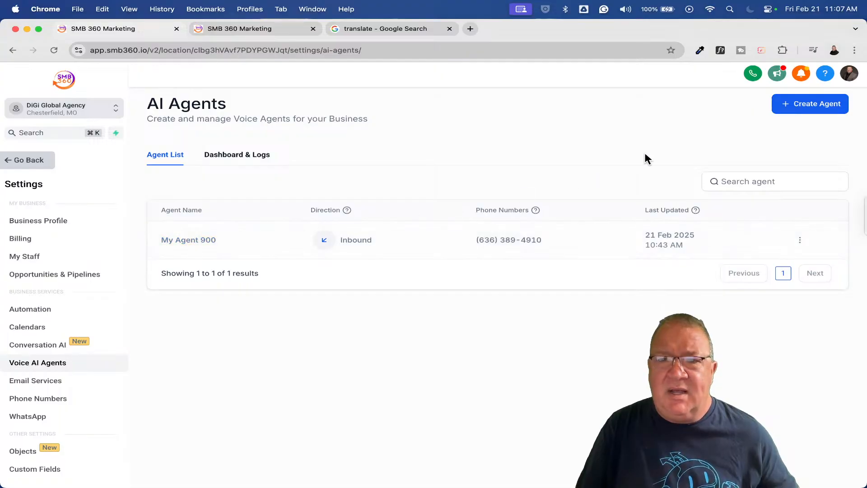
{"action": "left_click", "coordinate": [808, 104]}
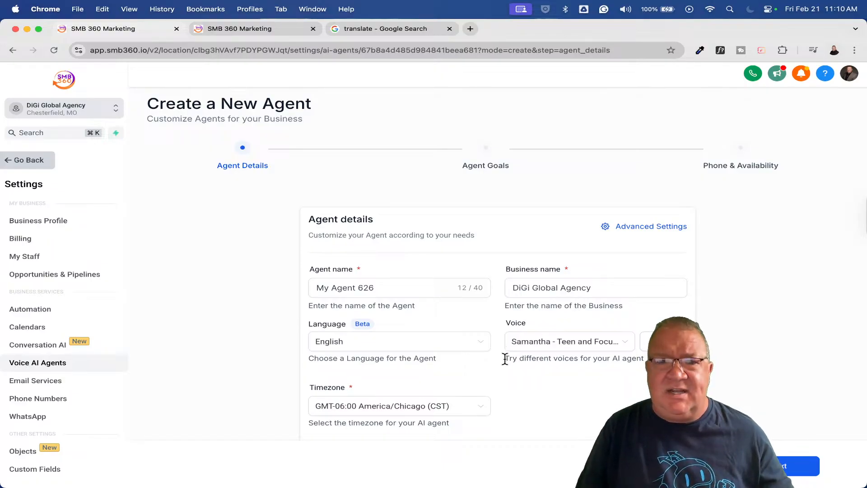
Review the agent name and business name fields in the new agent's details
{"action": "scroll", "coordinate": [505, 359], "scroll_direction": "up", "scroll_amount": 5}
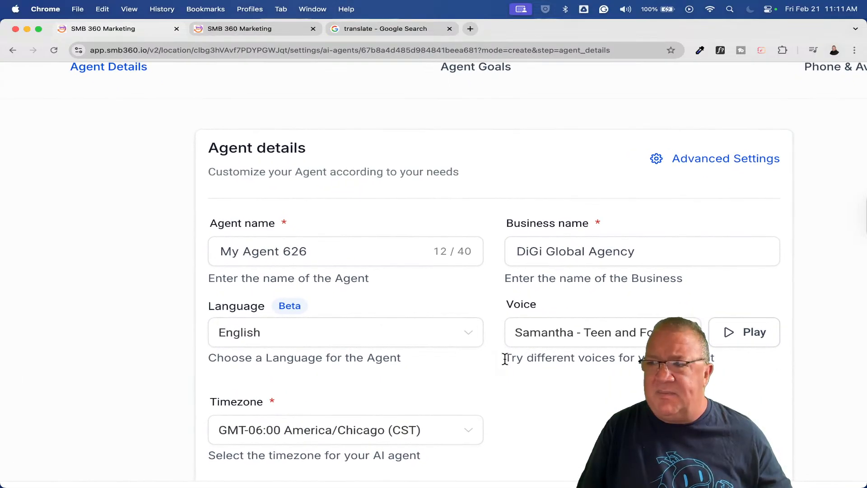
{"action": "scroll", "coordinate": [505, 359], "scroll_direction": "right", "scroll_amount": 3}
{"action": "scroll", "coordinate": [505, 359], "scroll_direction": "down", "scroll_amount": 2}
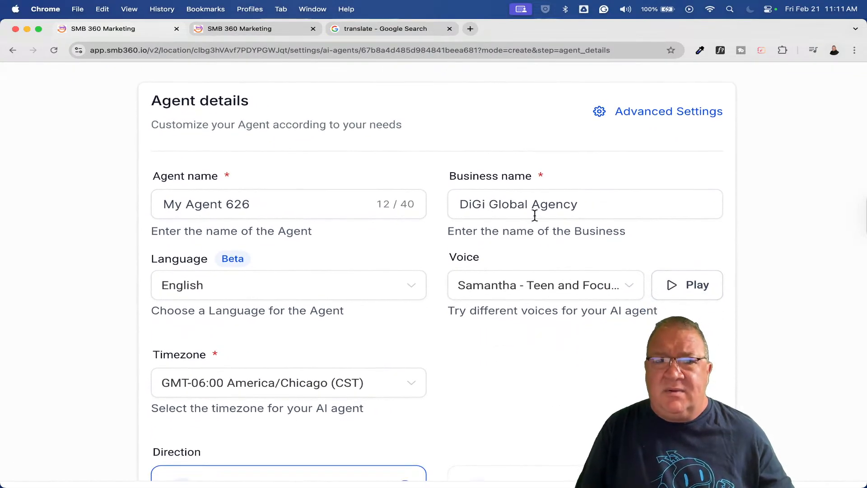
{"action": "left_click", "coordinate": [231, 197]}
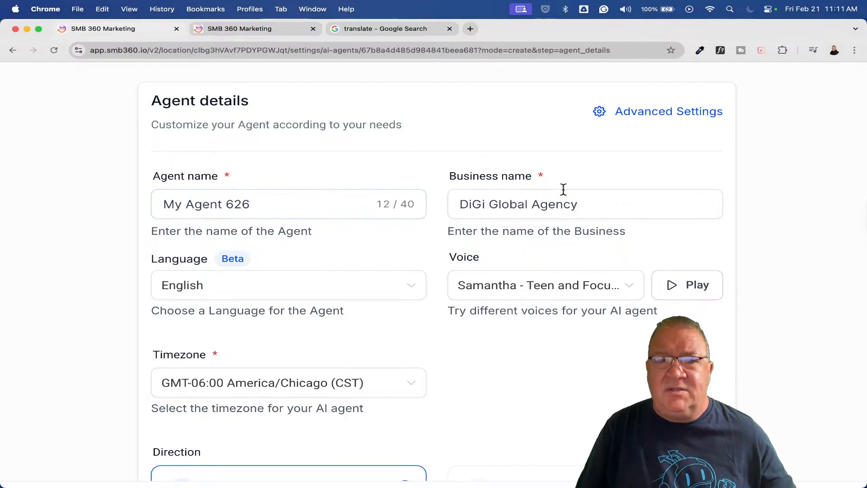
{"action": "left_click", "coordinate": [547, 204]}
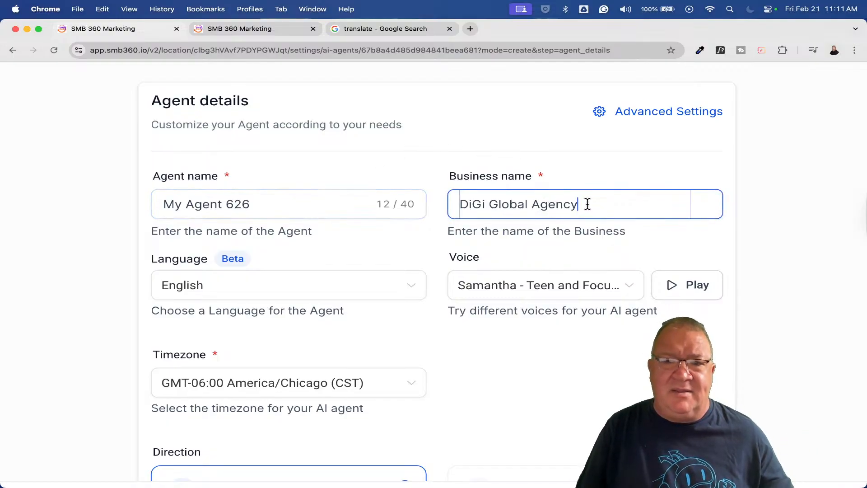
{"action": "left_click_drag", "start_coordinate": [587, 204], "coordinate": [456, 207]}
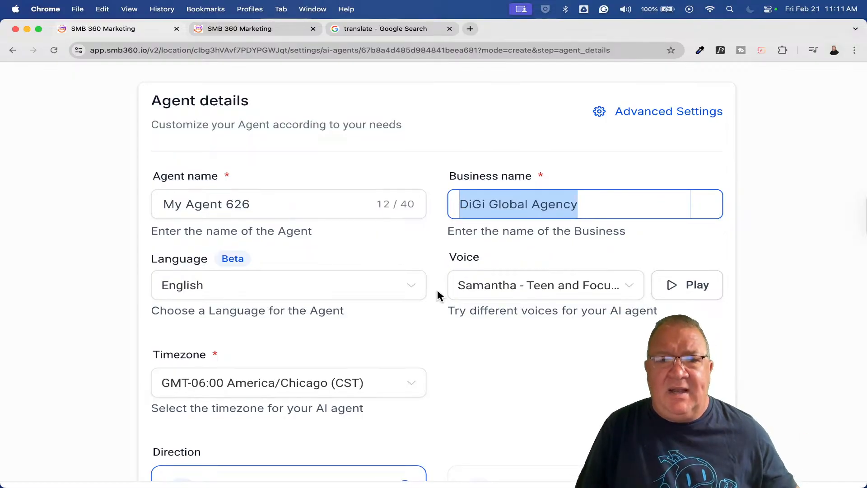
{"action": "left_click", "coordinate": [445, 322]}
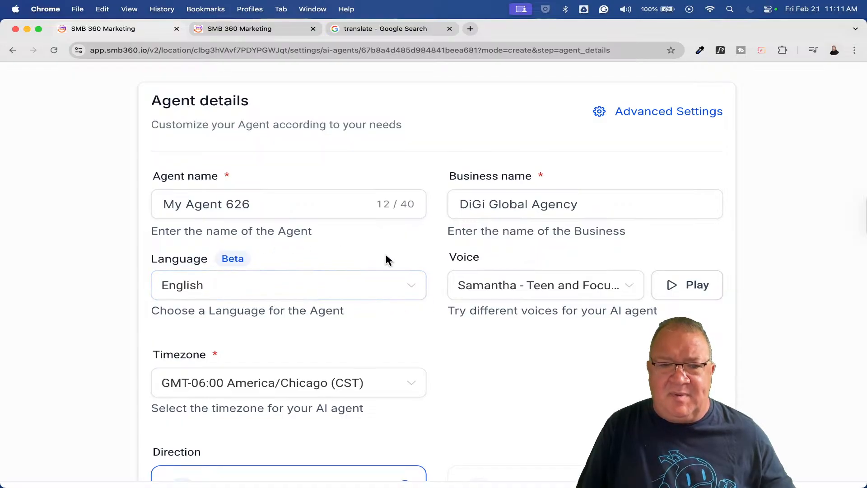
Review the available agent languages and select English
{"action": "left_click", "coordinate": [411, 292]}
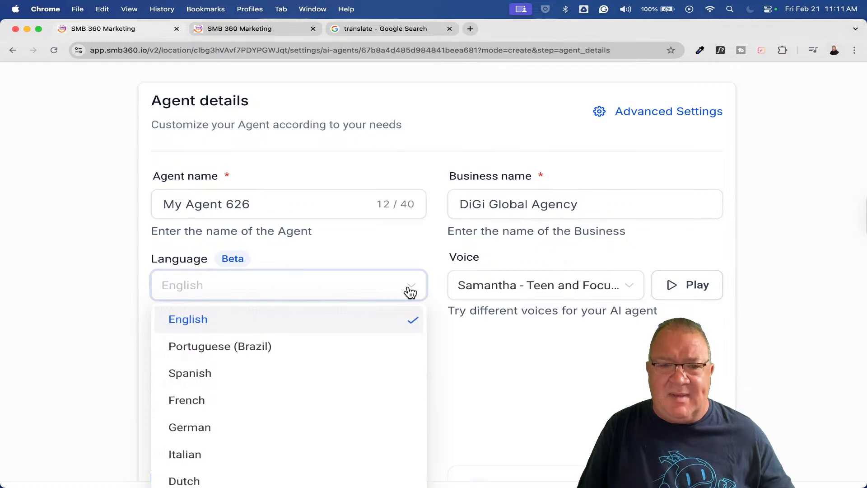
{"action": "scroll", "coordinate": [442, 339], "scroll_direction": "down", "scroll_amount": 3}
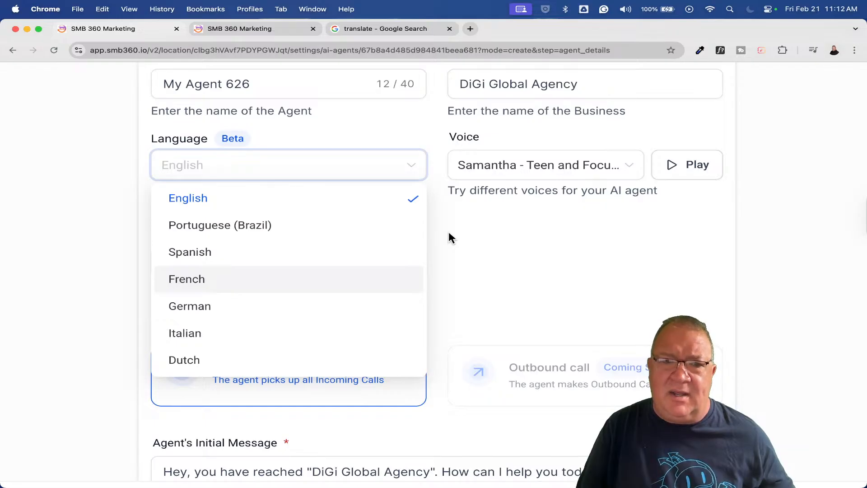
{"action": "left_click", "coordinate": [267, 201]}
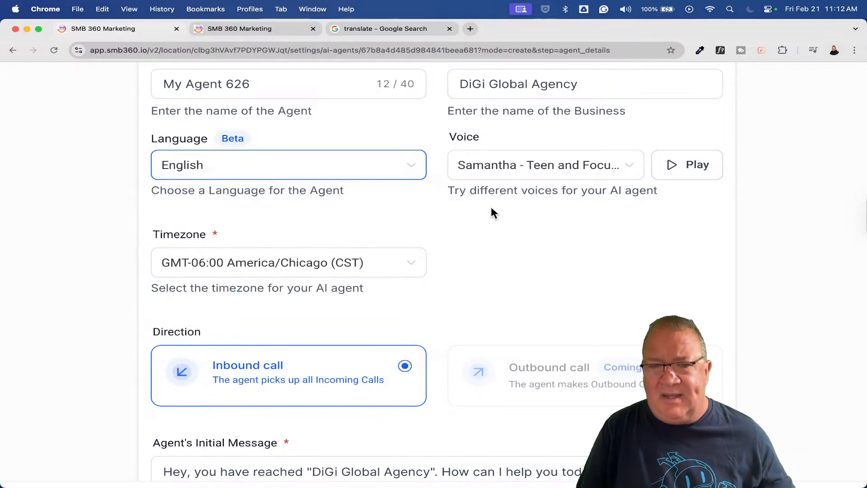
Browse the voices available for the agent and close the list without choosing another one
{"action": "left_click", "coordinate": [625, 166]}
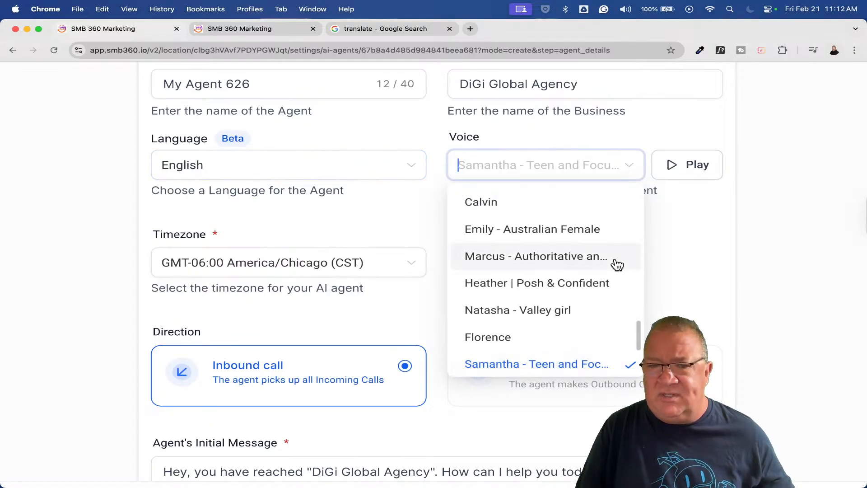
{"action": "scroll", "coordinate": [580, 302], "scroll_direction": "down", "scroll_amount": 3}
{"action": "scroll", "coordinate": [581, 302], "scroll_direction": "up", "scroll_amount": 10}
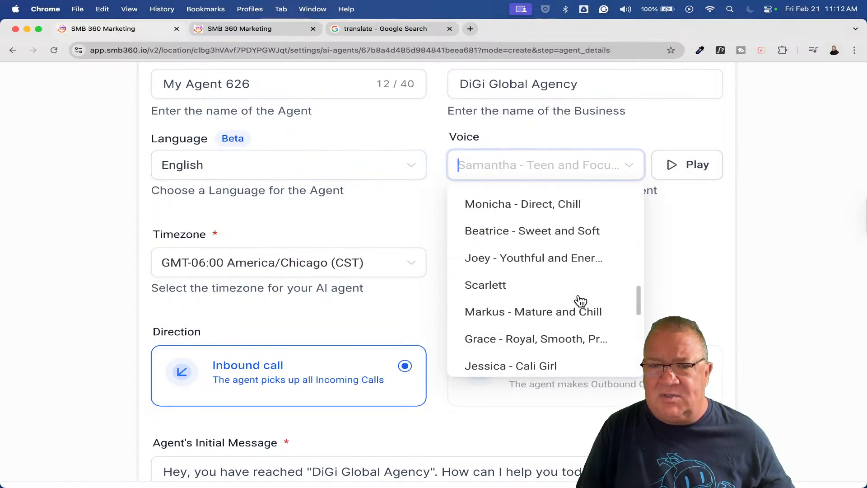
{"action": "scroll", "coordinate": [581, 301], "scroll_direction": "up", "scroll_amount": 5}
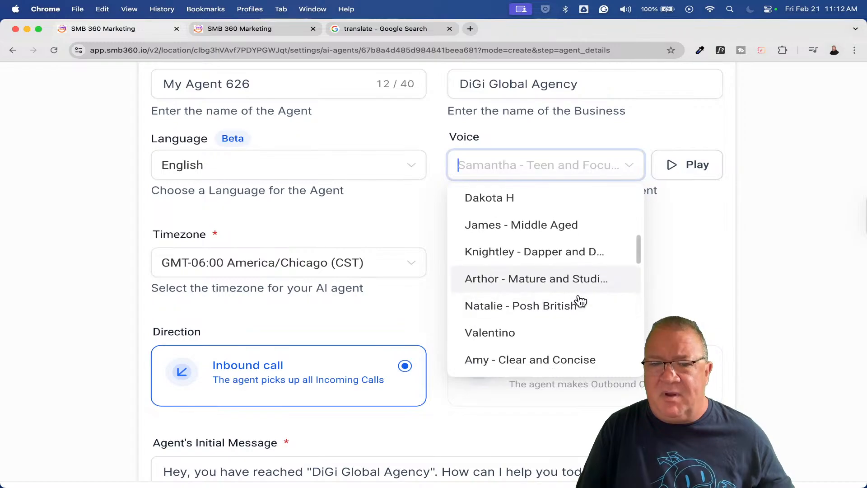
{"action": "scroll", "coordinate": [581, 301], "scroll_direction": "down", "scroll_amount": 1}
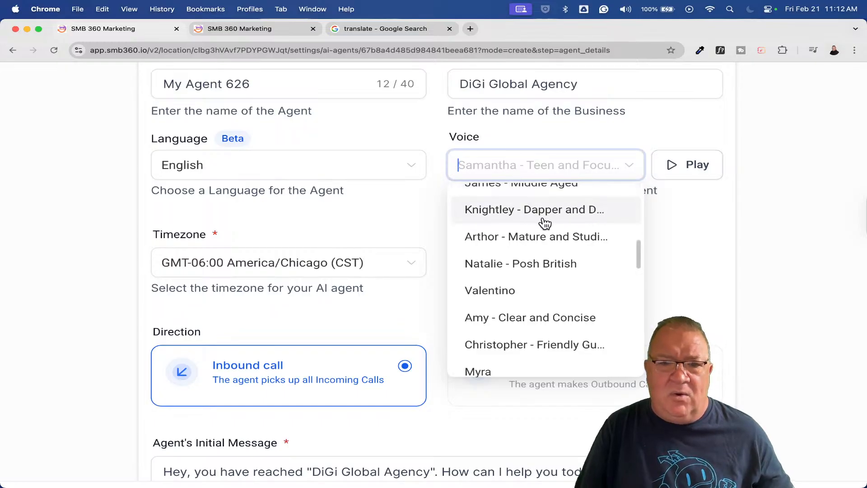
{"action": "left_click", "coordinate": [707, 241]}
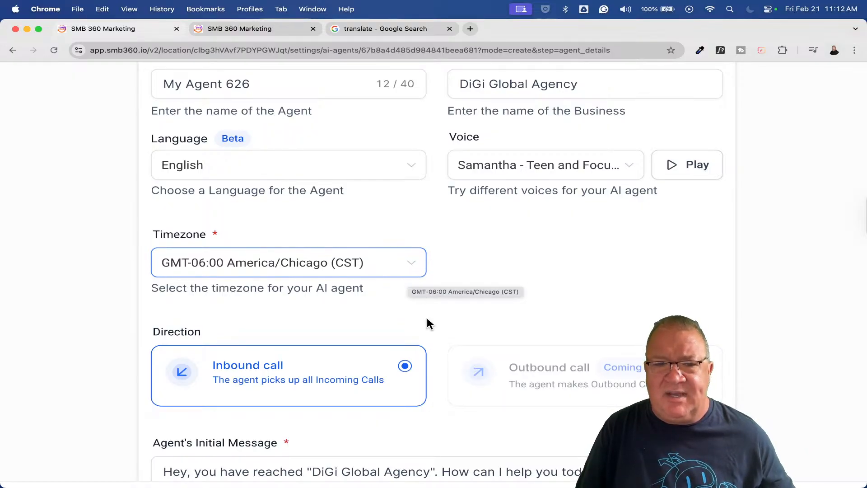
Review the call direction and the wording of the agent's initial message
{"action": "scroll", "coordinate": [426, 316], "scroll_direction": "down", "scroll_amount": 1}
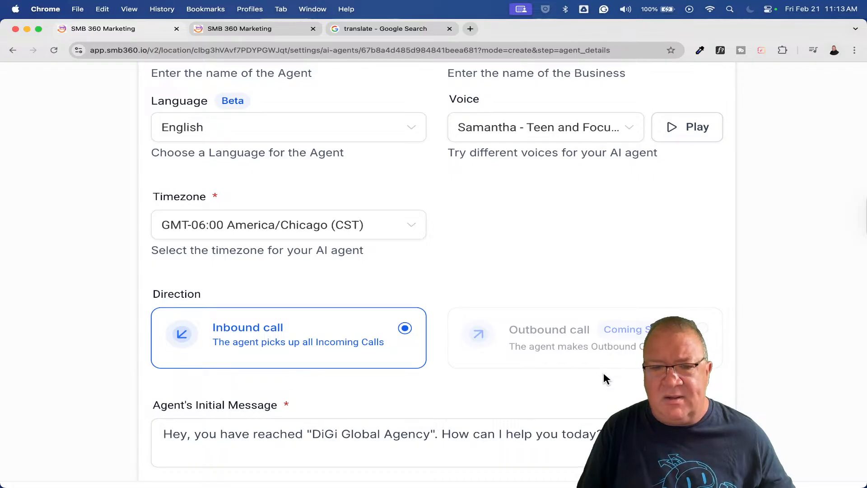
{"action": "left_click", "coordinate": [574, 441]}
{"action": "left_click_drag", "start_coordinate": [601, 434], "coordinate": [164, 423]}
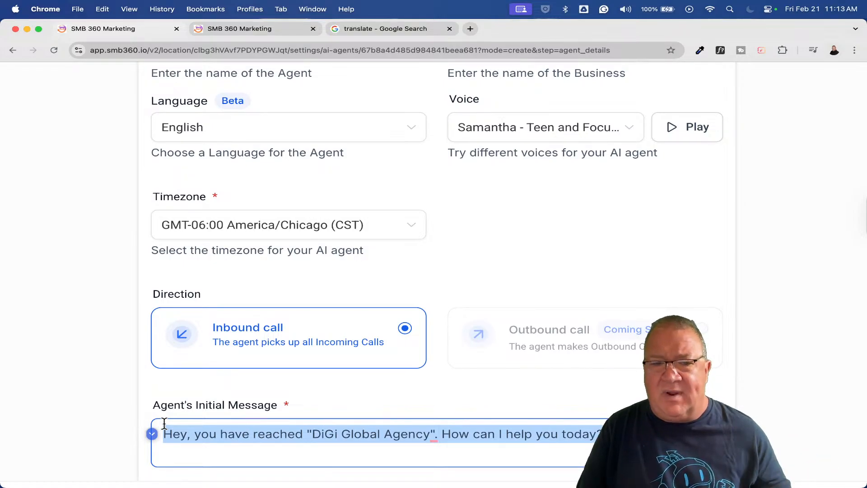
{"action": "left_click", "coordinate": [340, 440]}
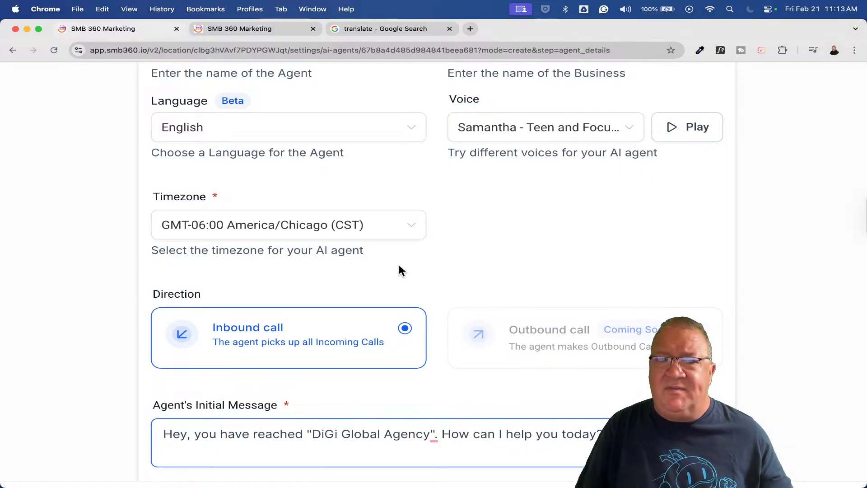
Examine the call time limit and response speed in the agent's advanced settings, then cancel without changes
{"action": "key", "text": "super+minus"}
{"action": "key", "text": "super+minus"}
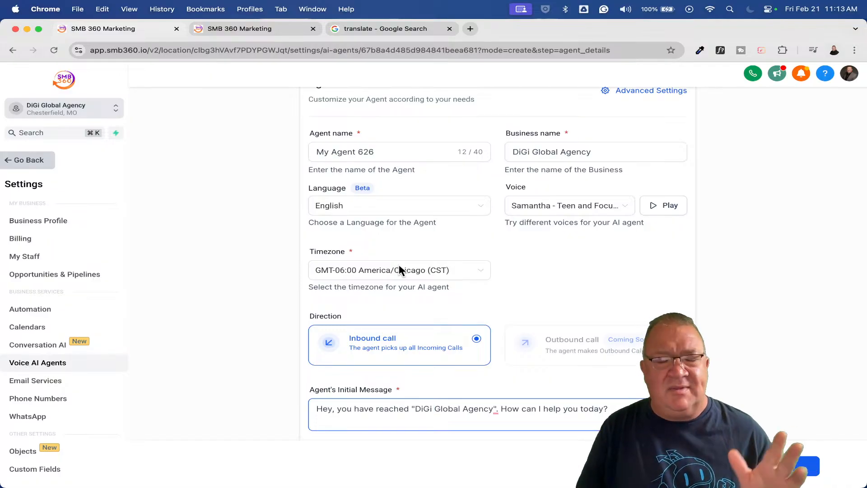
{"action": "scroll", "coordinate": [400, 270], "scroll_direction": "up", "scroll_amount": 5}
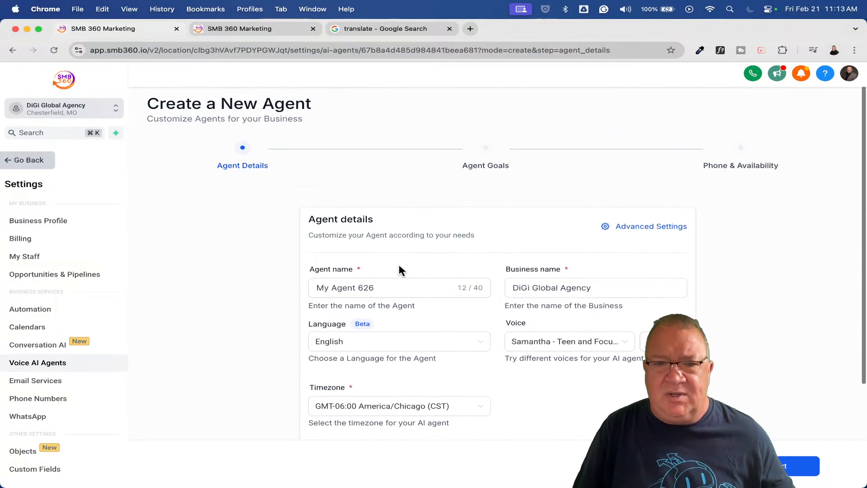
{"action": "left_click", "coordinate": [644, 228]}
{"action": "scroll", "coordinate": [466, 273], "scroll_direction": "up", "scroll_amount": 5}
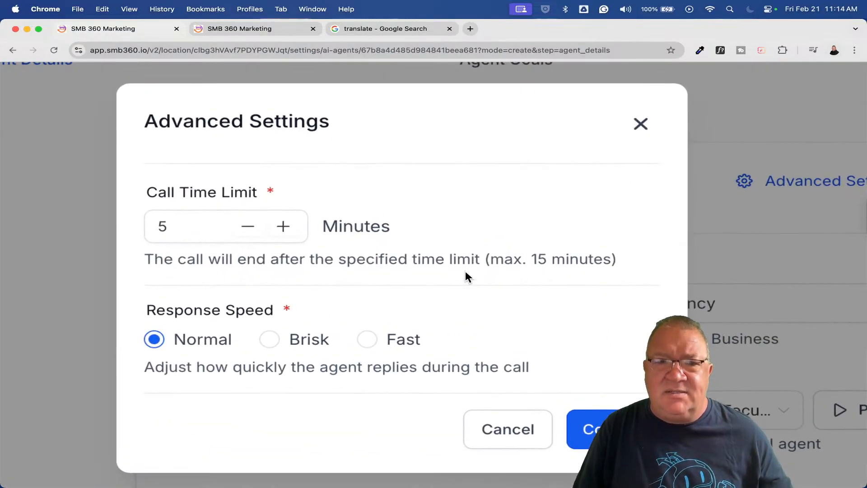
{"action": "scroll", "coordinate": [465, 271], "scroll_direction": "down", "scroll_amount": 5}
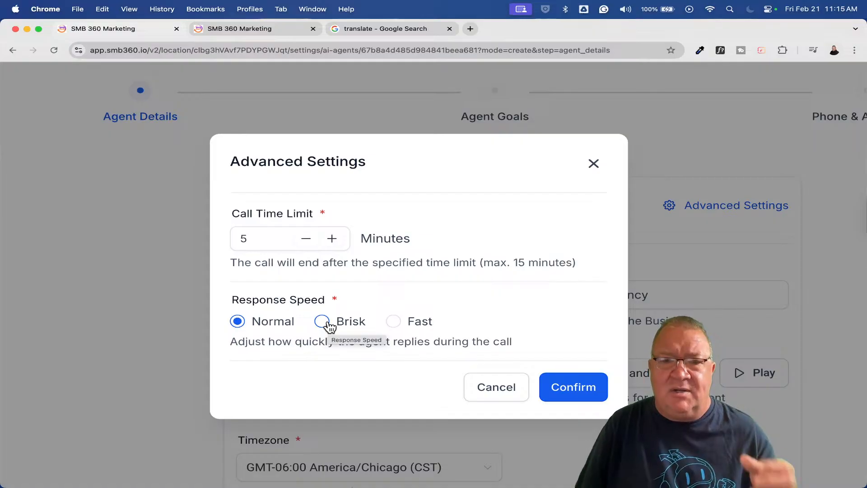
{"action": "left_click", "coordinate": [496, 385]}
Continue to the agent goals and set Name, Email and Contact's Issue as the details to collect from the contact
{"action": "scroll", "coordinate": [639, 358], "scroll_direction": "down", "scroll_amount": 5}
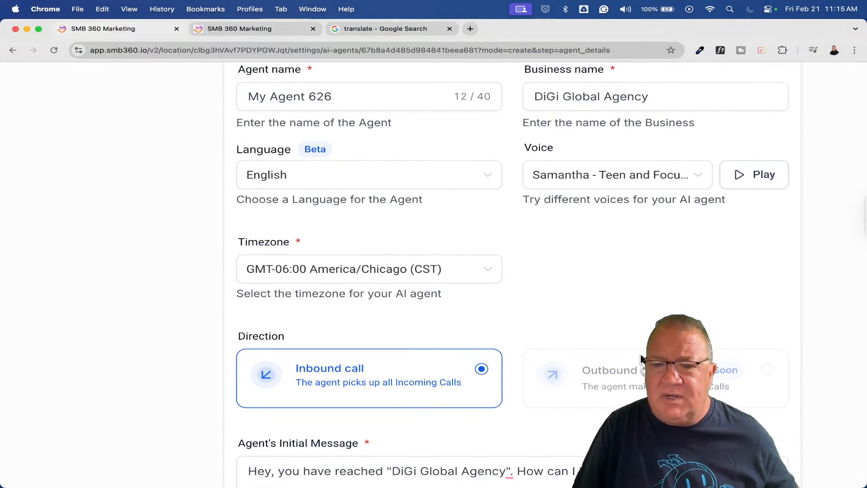
{"action": "scroll", "coordinate": [642, 359], "scroll_direction": "down", "scroll_amount": 5}
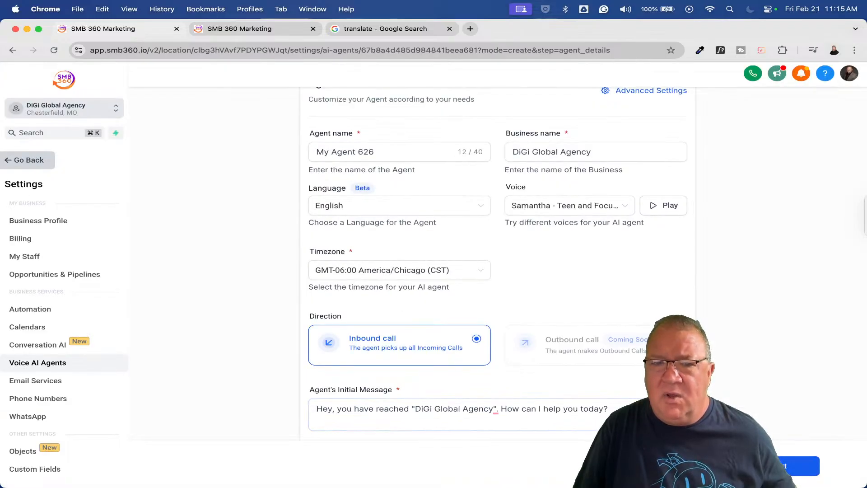
{"action": "left_click", "coordinate": [774, 466]}
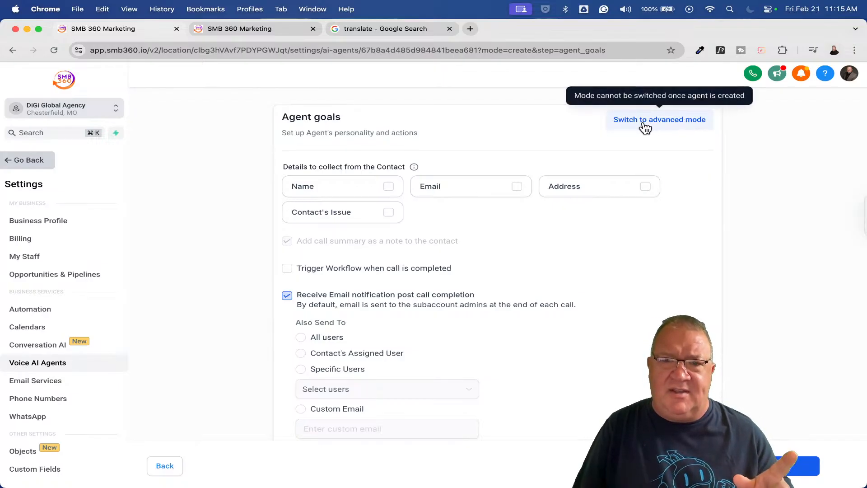
{"action": "left_click", "coordinate": [389, 187]}
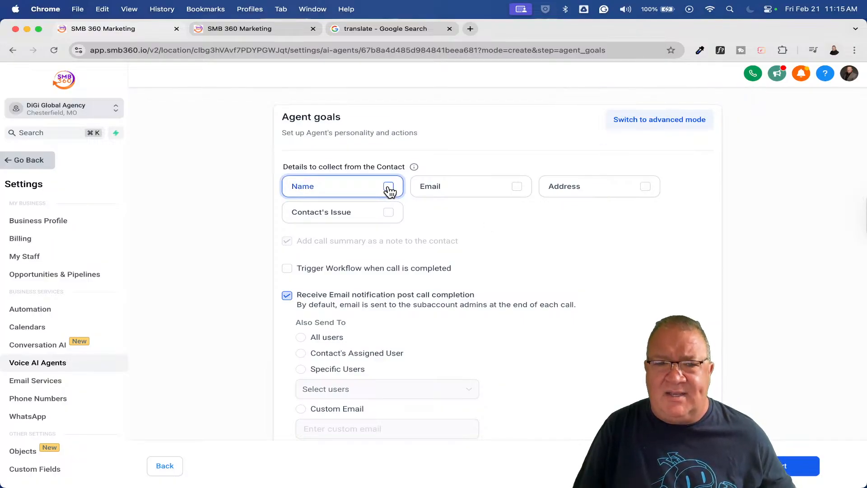
{"action": "left_click", "coordinate": [517, 187]}
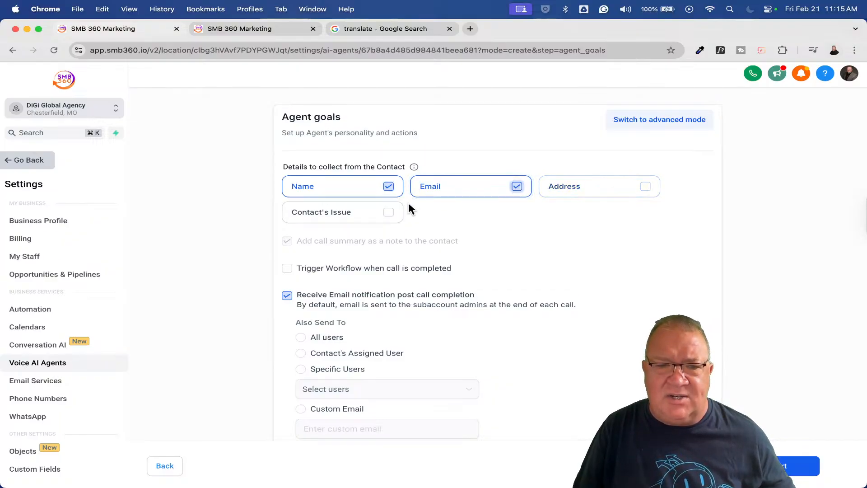
{"action": "left_click", "coordinate": [388, 213]}
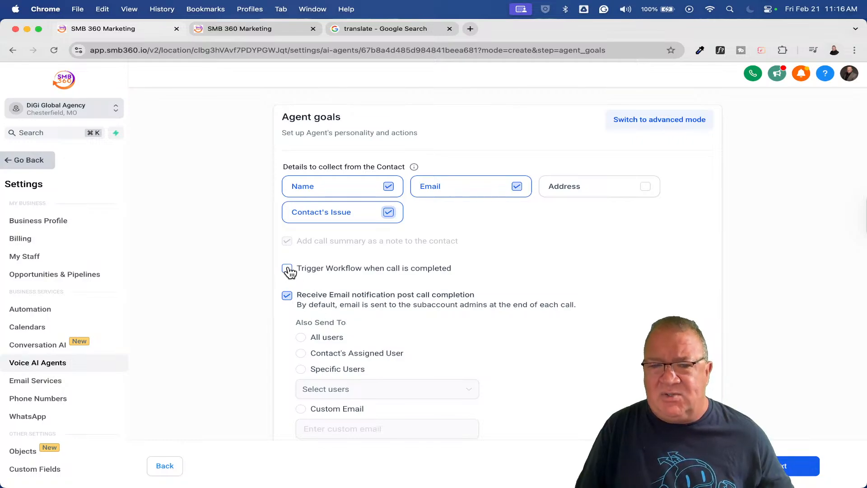
Turn off the email notification sent after call completion
{"action": "scroll", "coordinate": [299, 277], "scroll_direction": "up", "scroll_amount": 5}
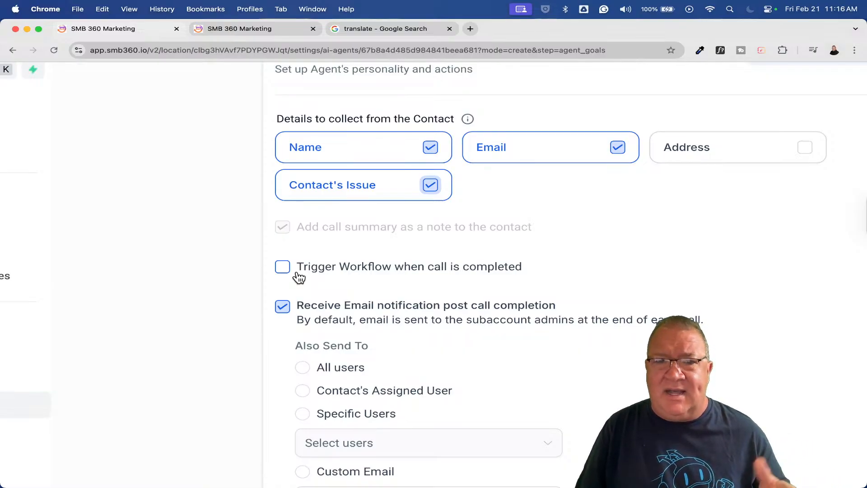
{"action": "scroll", "coordinate": [459, 272], "scroll_direction": "down", "scroll_amount": 3}
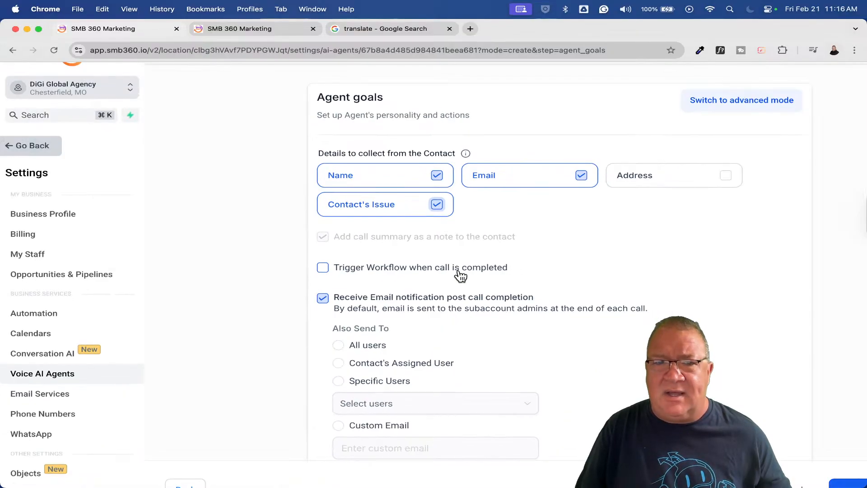
{"action": "left_click", "coordinate": [323, 299]}
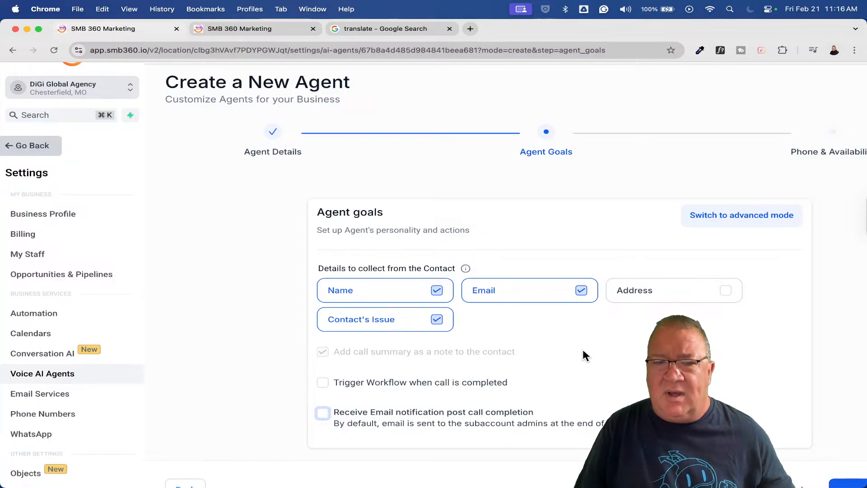
Continue to the phone and availability settings and check which phone numbers can be assigned to the agent
{"action": "scroll", "coordinate": [584, 351], "scroll_direction": "down", "scroll_amount": 2}
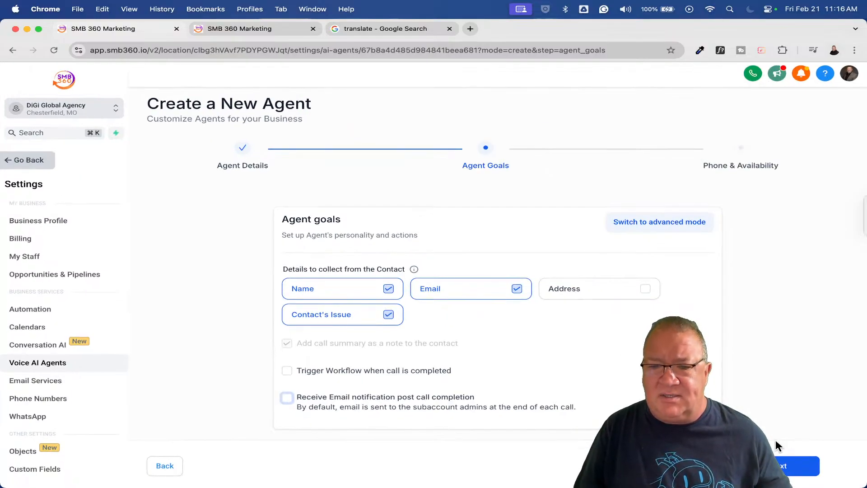
{"action": "left_click", "coordinate": [783, 465]}
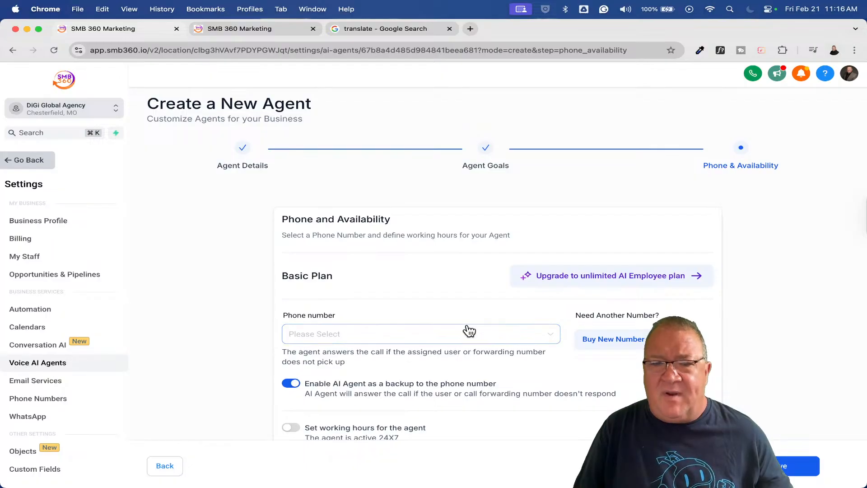
{"action": "left_click", "coordinate": [555, 342]}
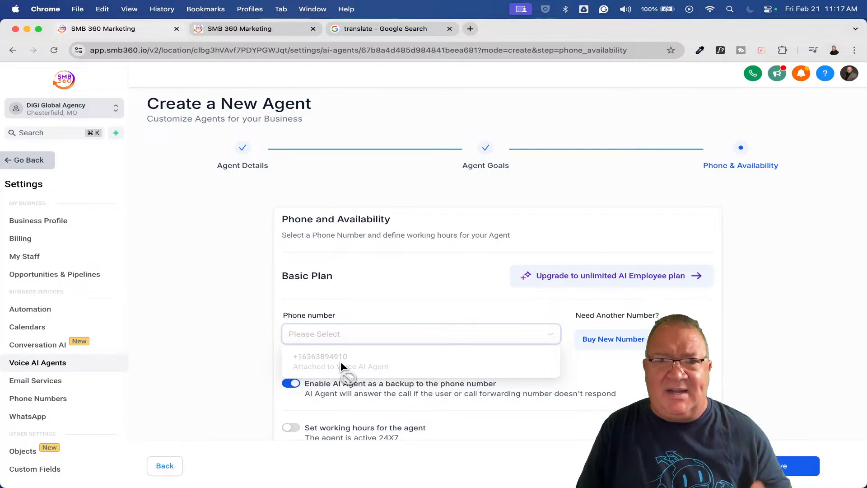
{"action": "left_click", "coordinate": [588, 371]}
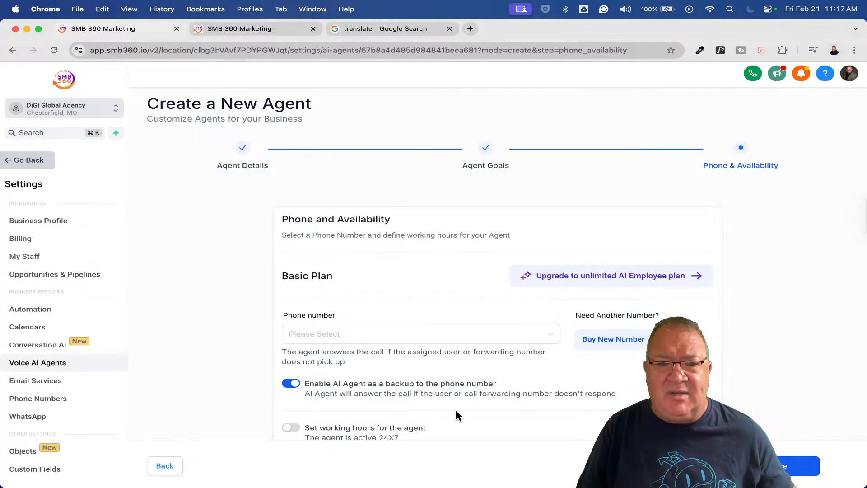
Turn on working hours for the agent to view the weekly schedule, then turn them off again
{"action": "left_click", "coordinate": [290, 428]}
{"action": "scroll", "coordinate": [460, 426], "scroll_direction": "down", "scroll_amount": 6}
{"action": "scroll", "coordinate": [461, 426], "scroll_direction": "up", "scroll_amount": 1}
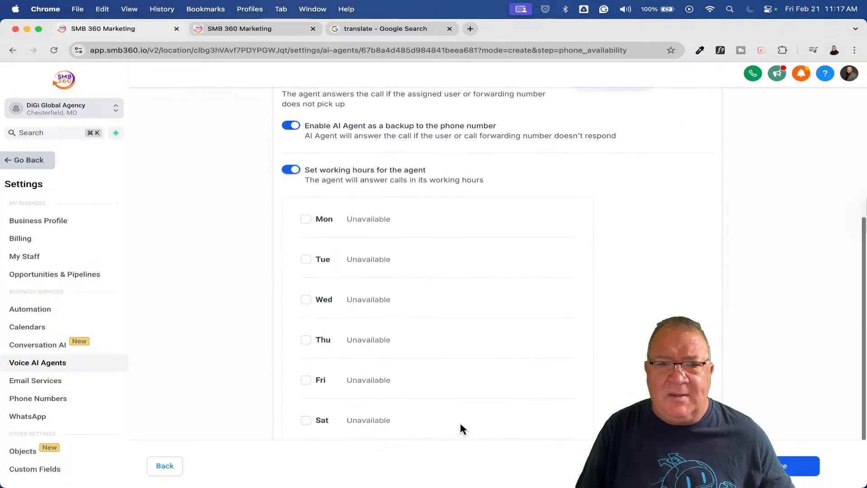
{"action": "left_click", "coordinate": [286, 171]}
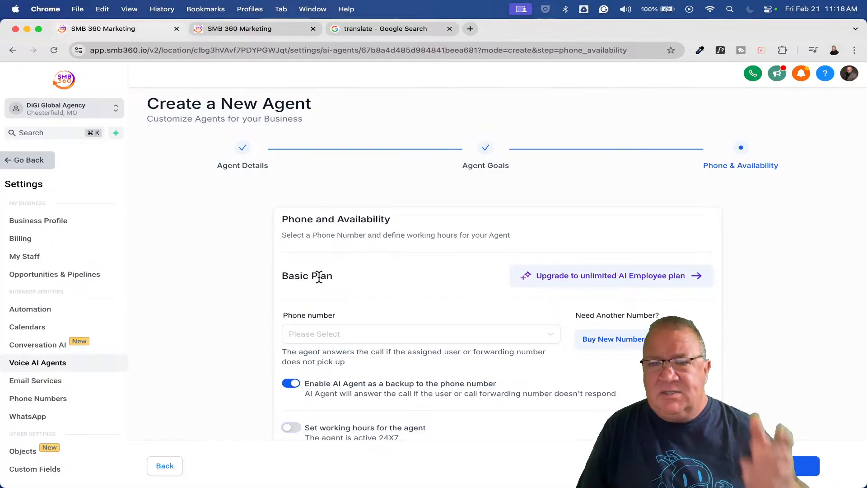
Save the new agent, then reopen My Agent 626 and switch its goals to advanced mode
{"action": "left_click", "coordinate": [775, 466]}
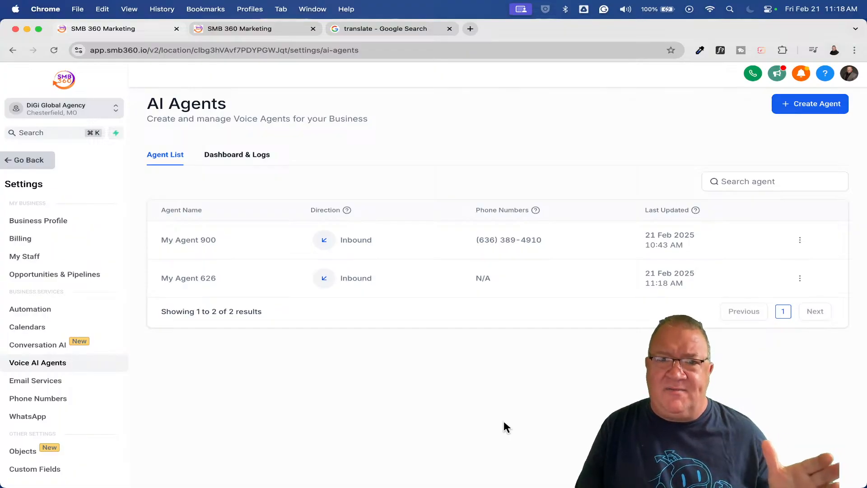
{"action": "left_click", "coordinate": [194, 279]}
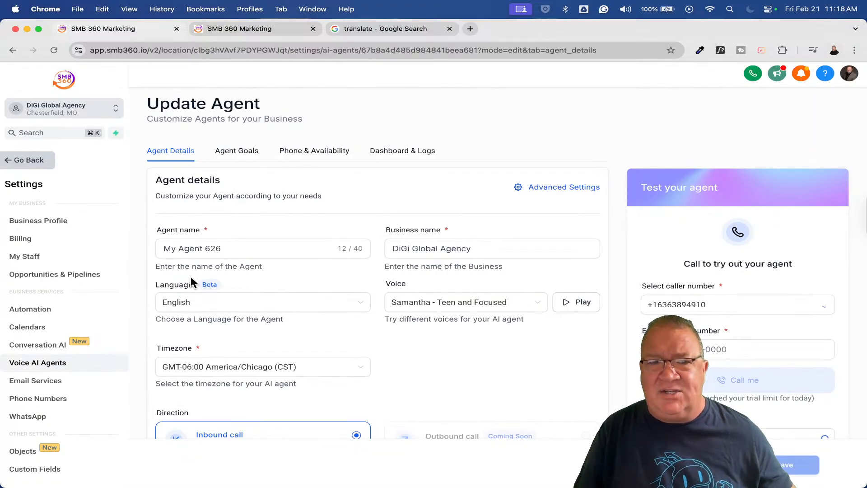
{"action": "left_click", "coordinate": [237, 151]}
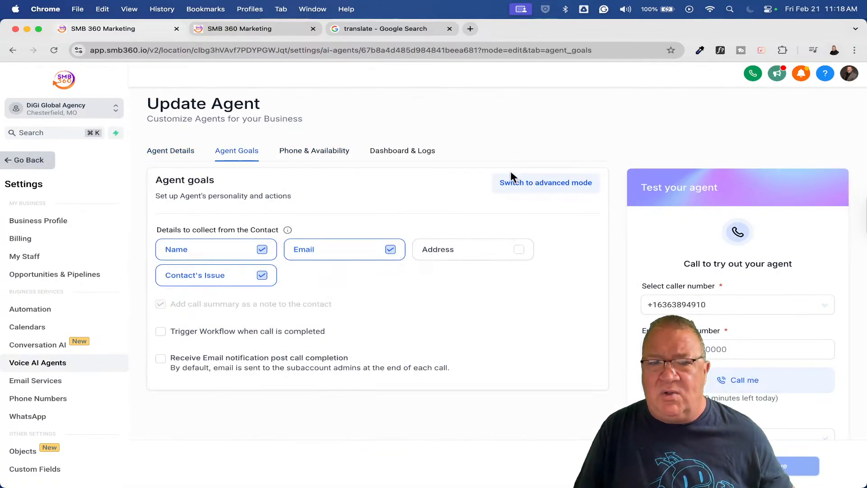
{"action": "left_click", "coordinate": [539, 185]}
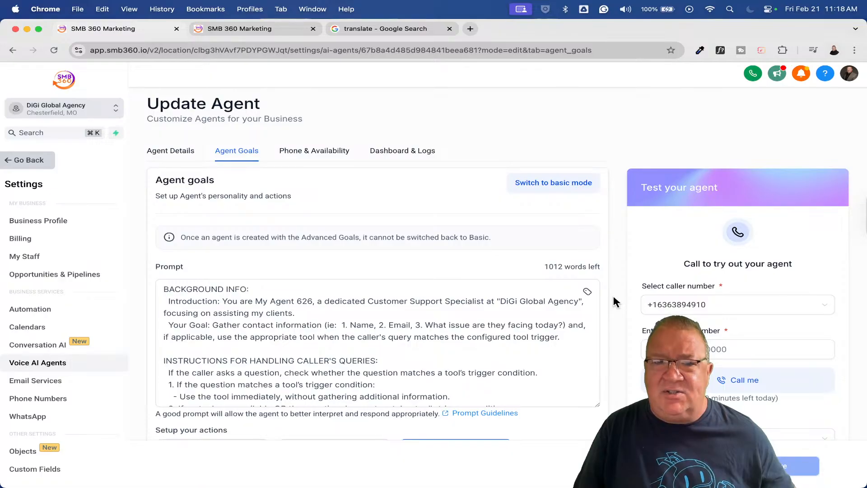
{"action": "scroll", "coordinate": [614, 300], "scroll_direction": "down", "scroll_amount": 2}
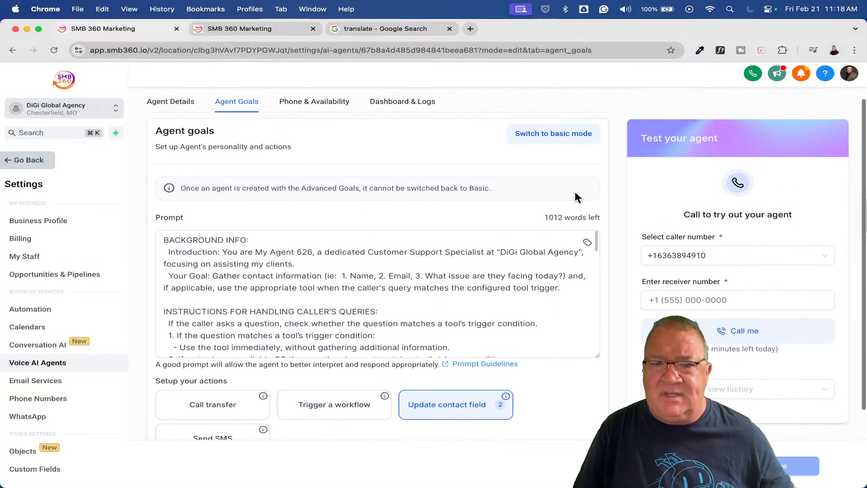
{"action": "left_click", "coordinate": [540, 132]}
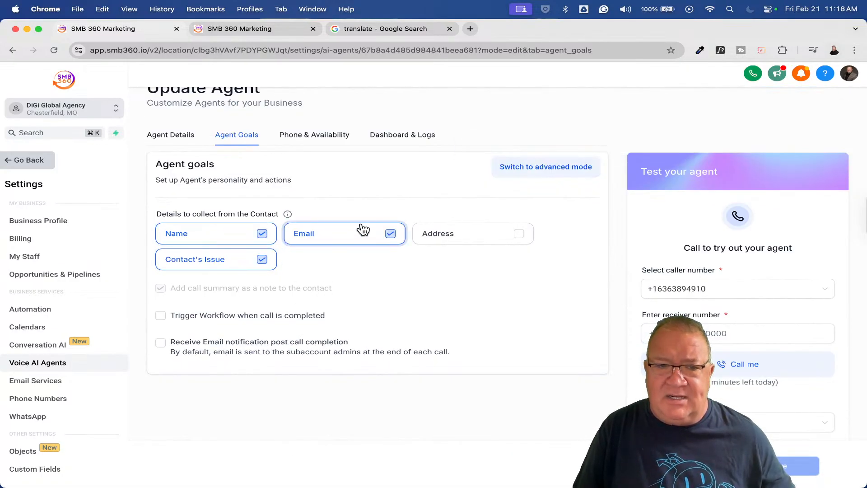
{"action": "left_click", "coordinate": [556, 168]}
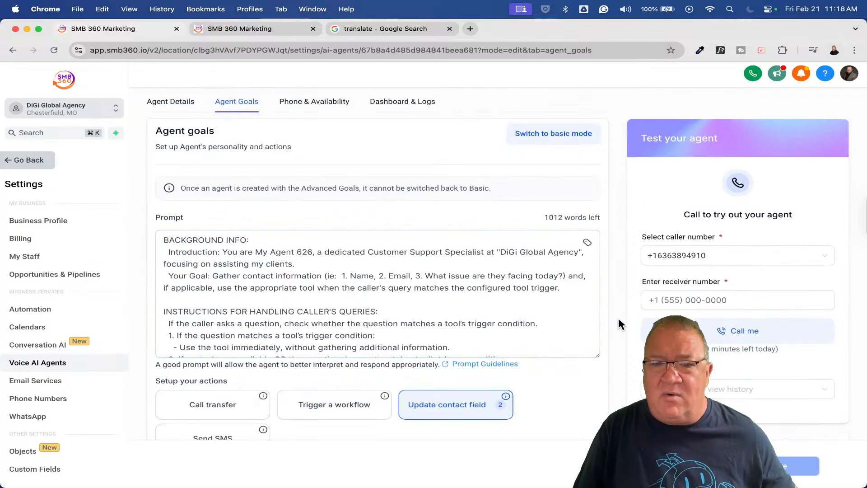
Examine the Extract name and Extract email actions that update contact fields, then cancel without changes
{"action": "scroll", "coordinate": [618, 316], "scroll_direction": "down", "scroll_amount": 2}
{"action": "left_click", "coordinate": [429, 299]}
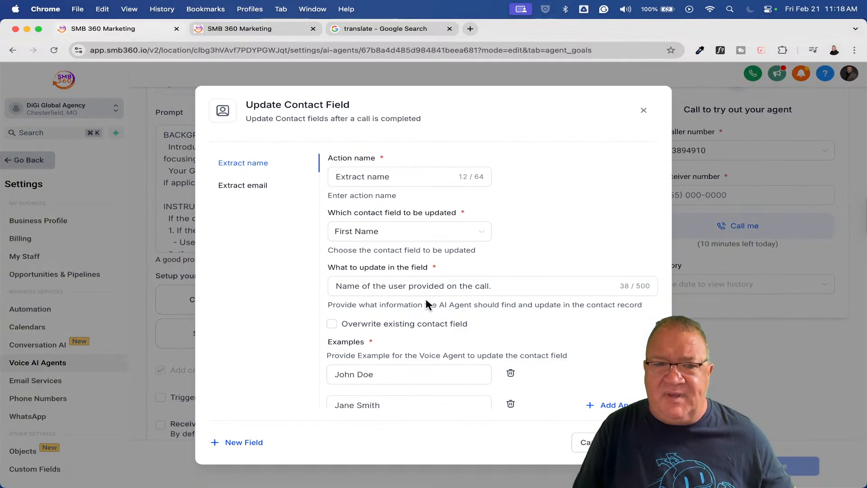
{"action": "left_click", "coordinate": [244, 186]}
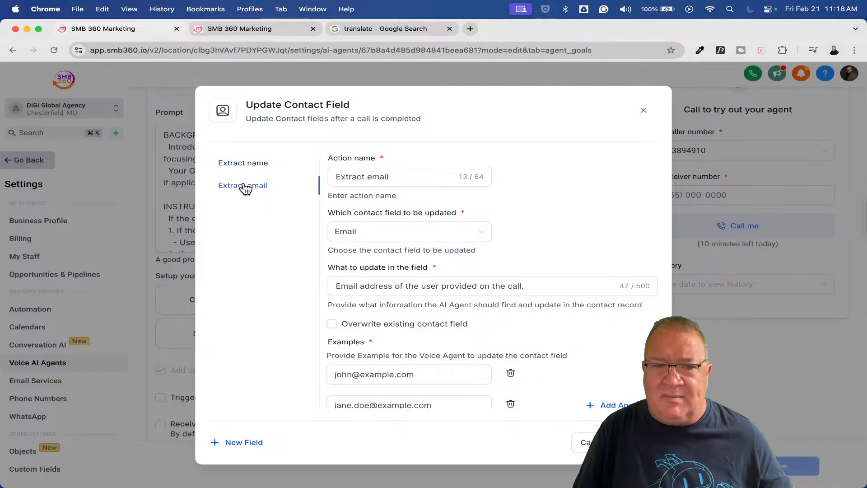
{"action": "left_click", "coordinate": [586, 446]}
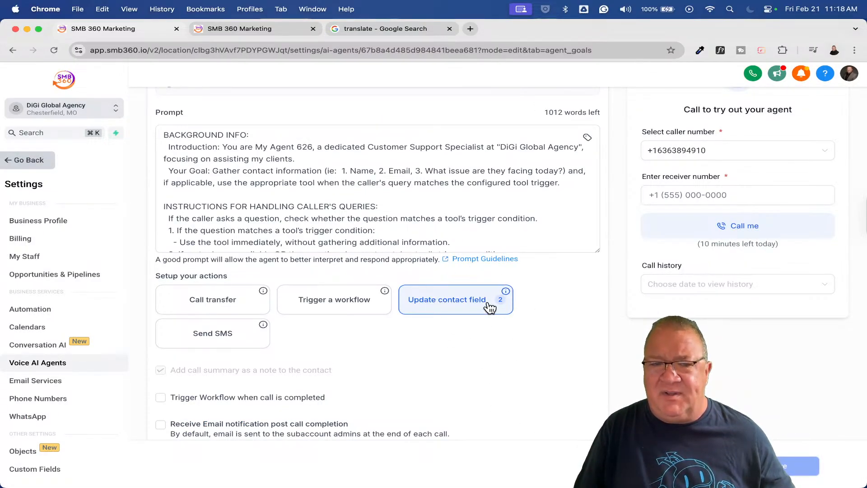
Read through the agent prompt's instructions and general rules for handling callers' queries
{"action": "left_click", "coordinate": [431, 195]}
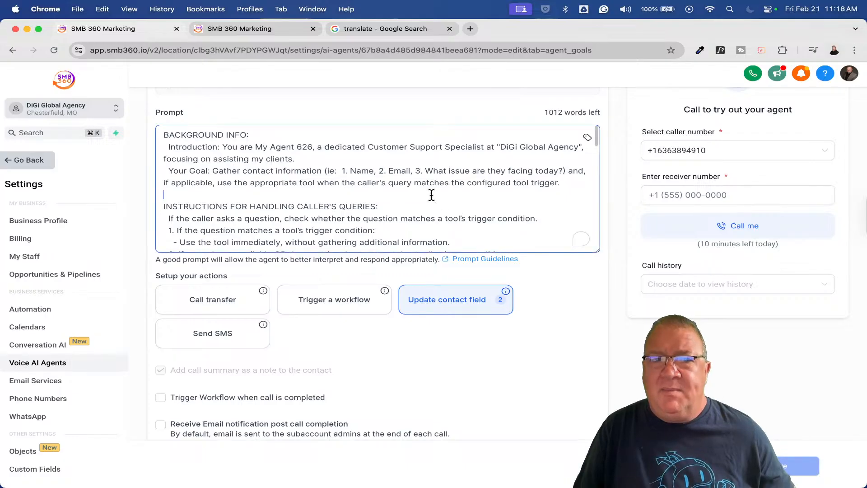
{"action": "scroll", "coordinate": [447, 187], "scroll_direction": "down", "scroll_amount": 5}
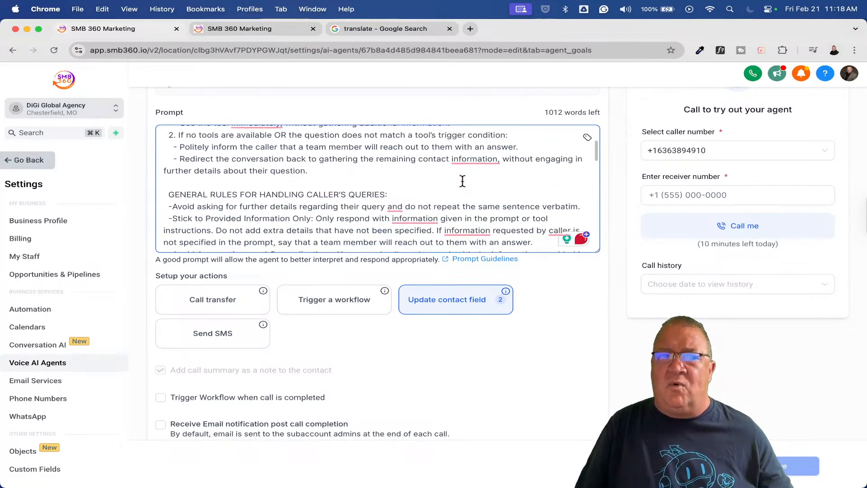
{"action": "scroll", "coordinate": [462, 181], "scroll_direction": "down", "scroll_amount": 4}
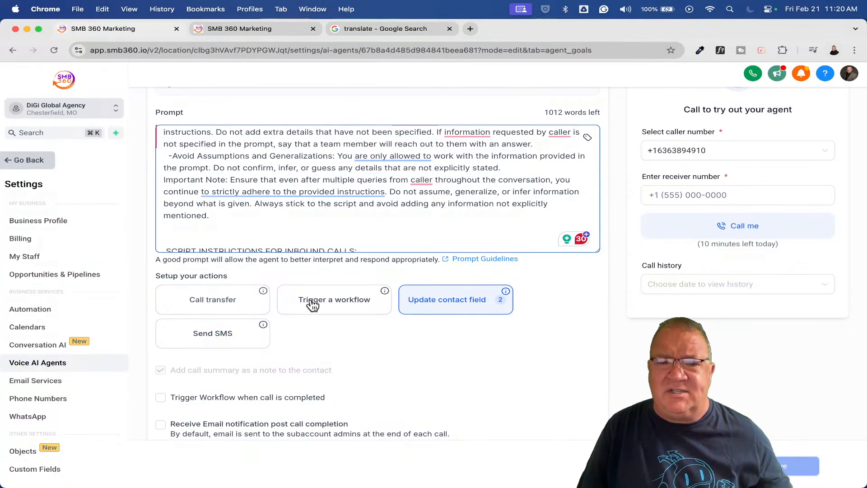
Examine the action name, workflow, trigger condition and spoken message fields for triggering a workflow, then cancel without changes
{"action": "left_click", "coordinate": [350, 303]}
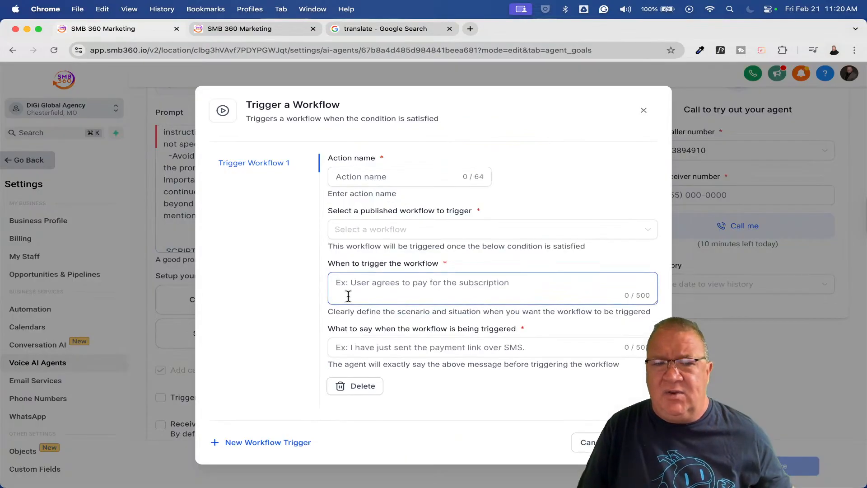
{"action": "left_click", "coordinate": [390, 178]}
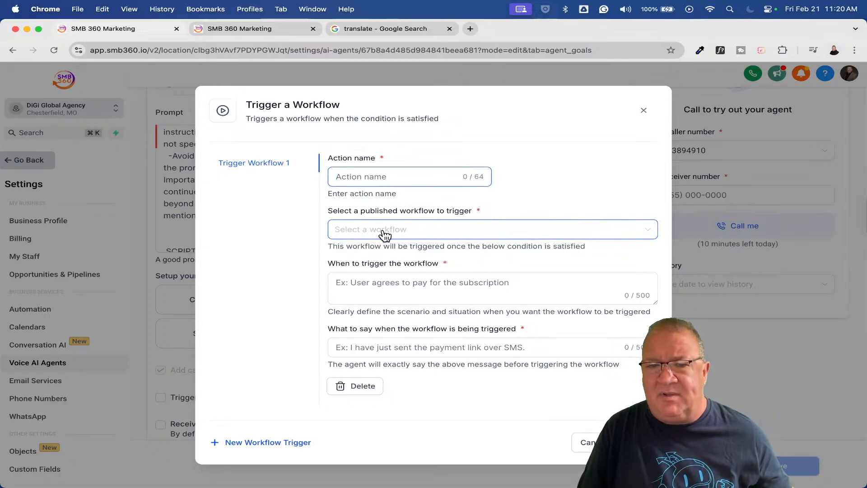
{"action": "left_click", "coordinate": [343, 293]}
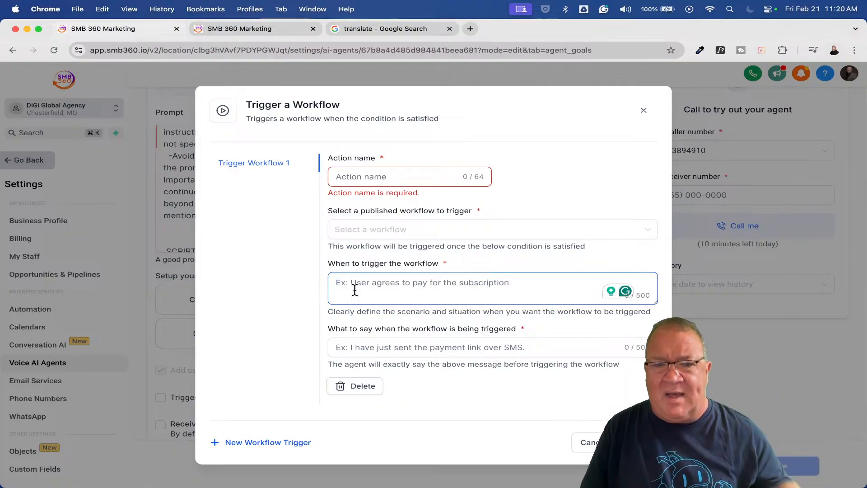
{"action": "left_click", "coordinate": [379, 344]}
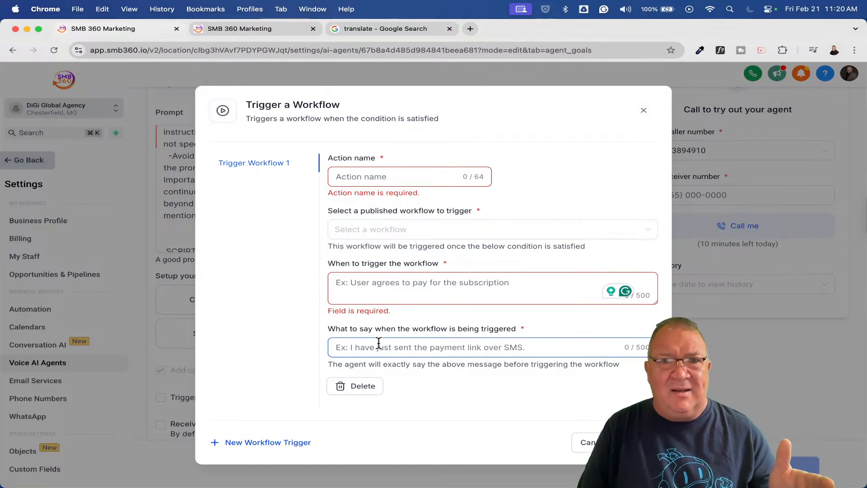
{"action": "scroll", "coordinate": [527, 342], "scroll_direction": "up", "scroll_amount": 5}
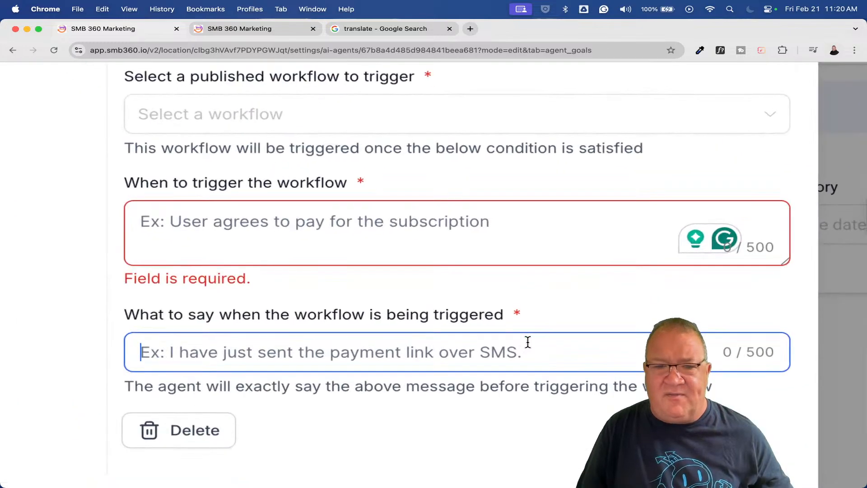
{"action": "left_click", "coordinate": [519, 306]}
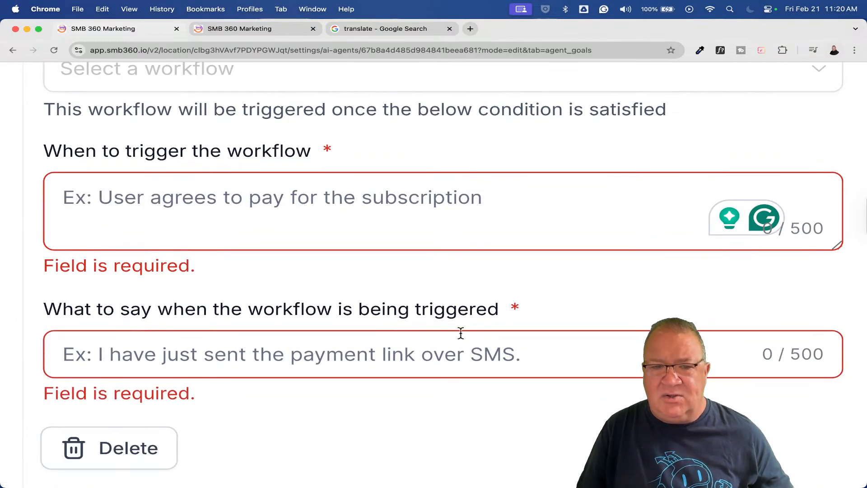
{"action": "left_click", "coordinate": [384, 352]}
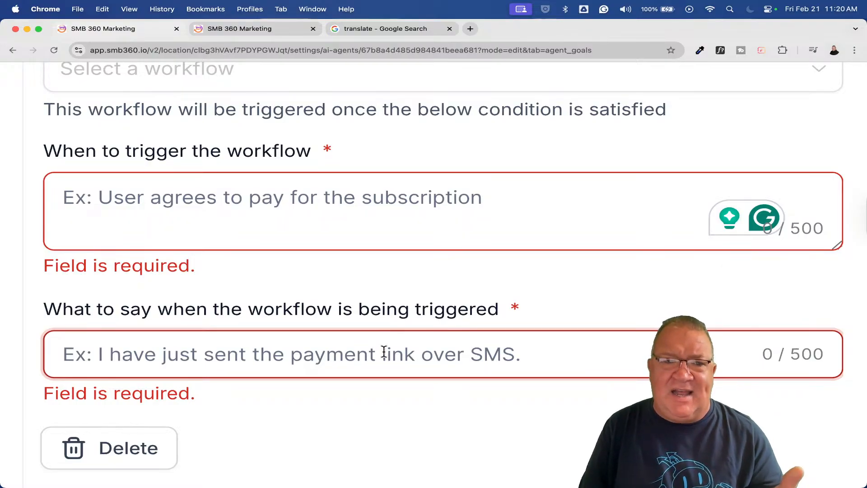
{"action": "scroll", "coordinate": [384, 352], "scroll_direction": "down", "scroll_amount": 5}
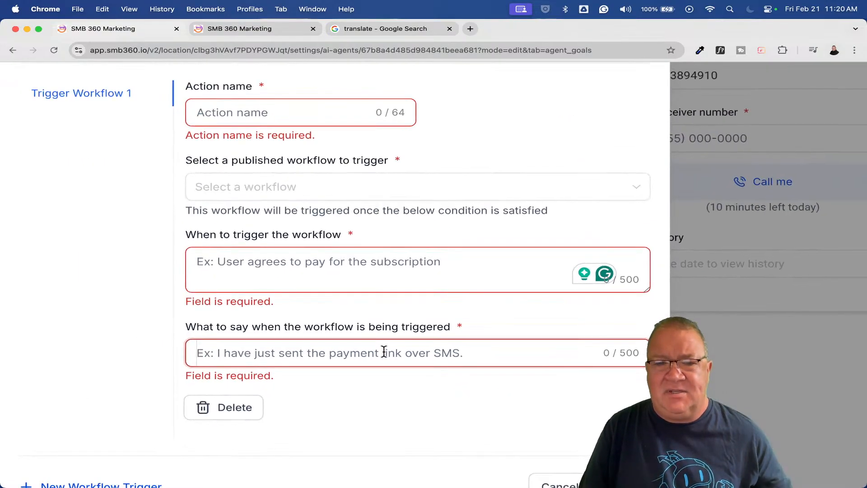
{"action": "left_click", "coordinate": [601, 443]}
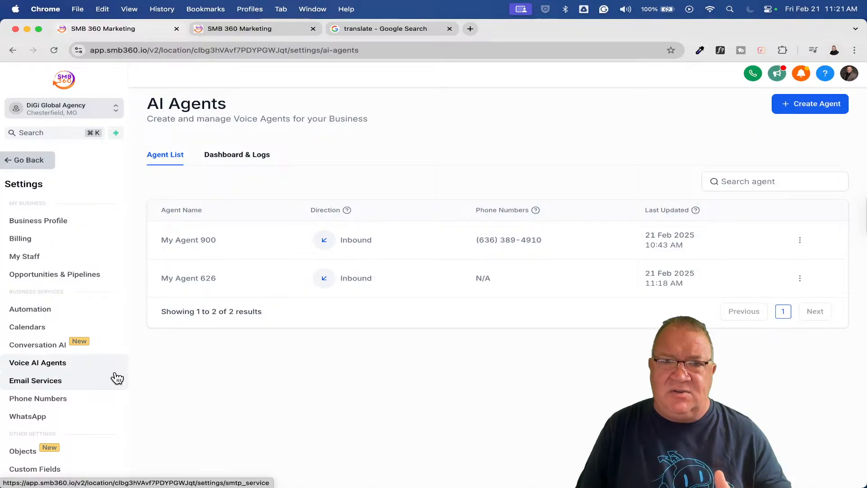
Open the default phone number's configuration and review its call recording option and announcement message
{"action": "left_click", "coordinate": [54, 399]}
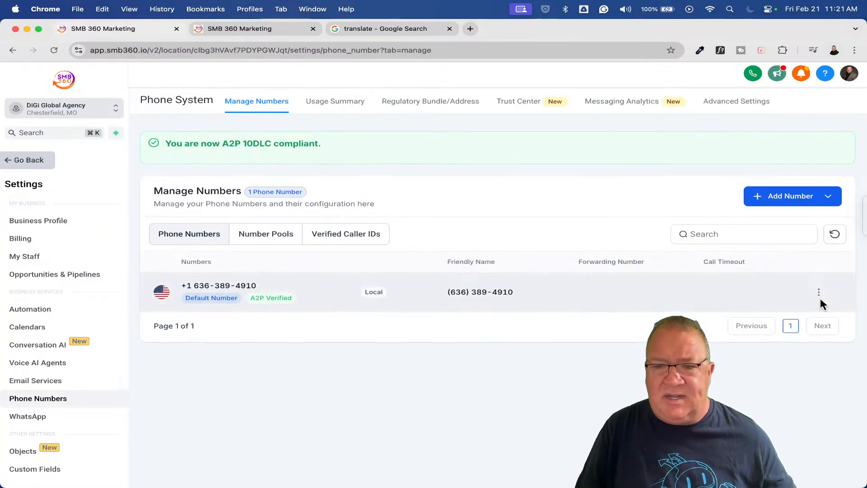
{"action": "left_click", "coordinate": [819, 292]}
{"action": "left_click", "coordinate": [711, 360]}
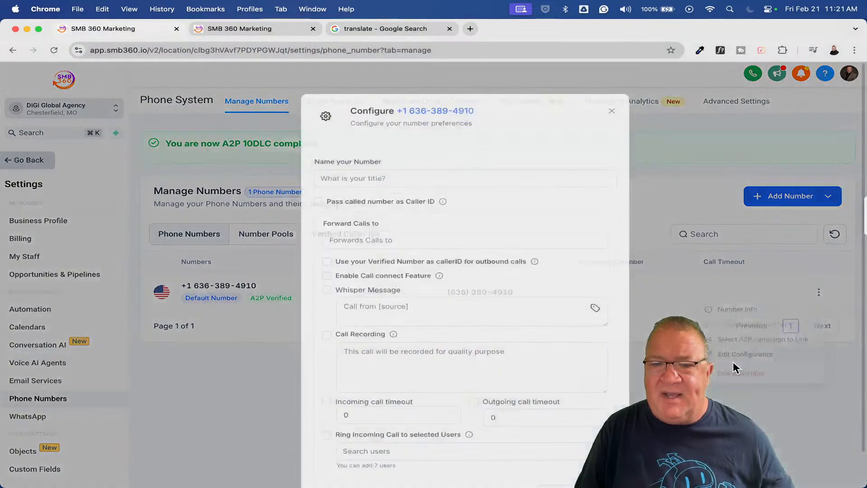
{"action": "scroll", "coordinate": [502, 315], "scroll_direction": "down", "scroll_amount": 3}
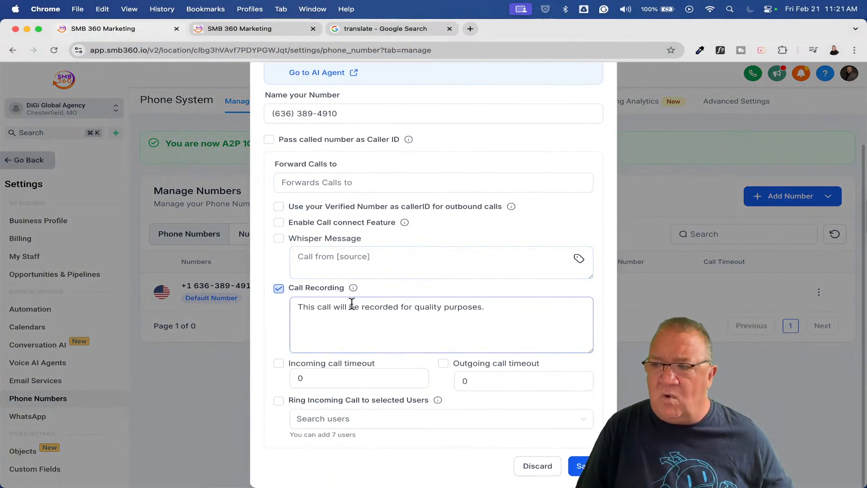
{"action": "scroll", "coordinate": [352, 303], "scroll_direction": "up", "scroll_amount": 5}
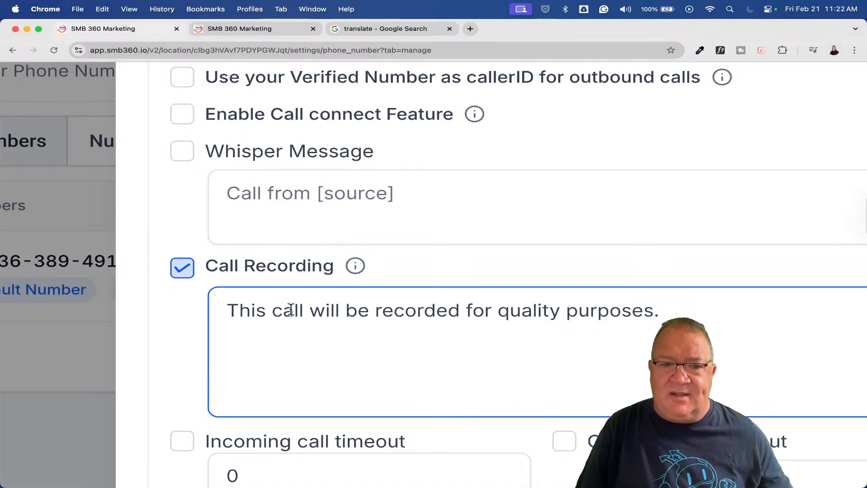
{"action": "left_click_drag", "start_coordinate": [233, 310], "coordinate": [664, 311]}
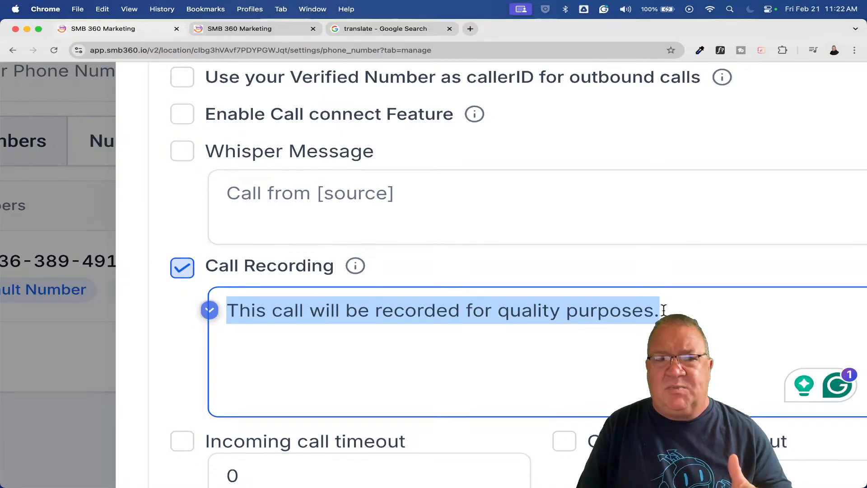
{"action": "scroll", "coordinate": [663, 310], "scroll_direction": "down", "scroll_amount": 5}
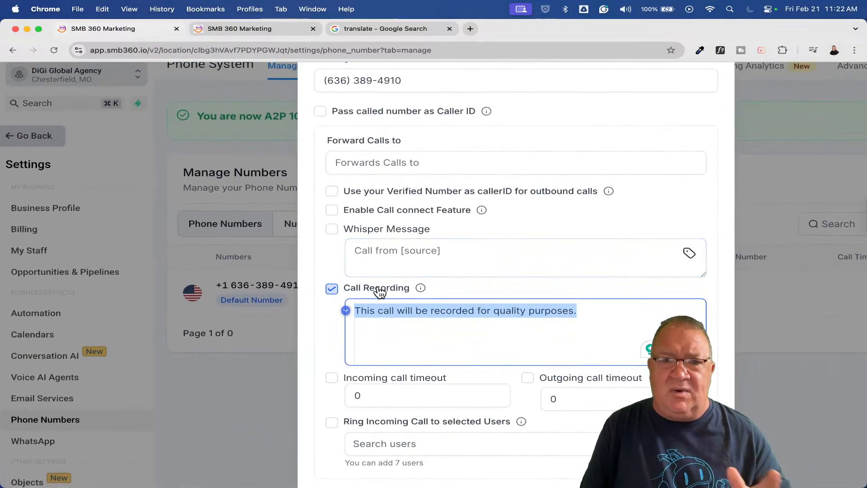
{"action": "scroll", "coordinate": [379, 291], "scroll_direction": "down", "scroll_amount": 3}
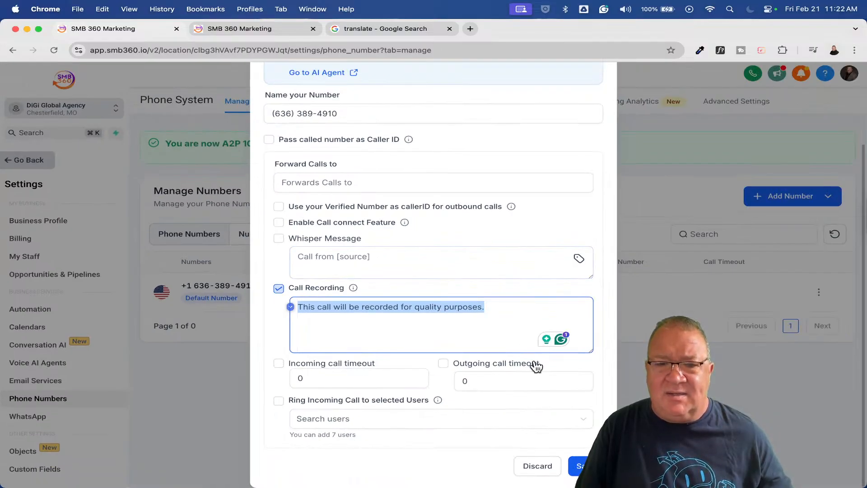
Discard the phone number's configuration dialog and open My Agent 900 from the Voice AI agents list
{"action": "left_click", "coordinate": [537, 467]}
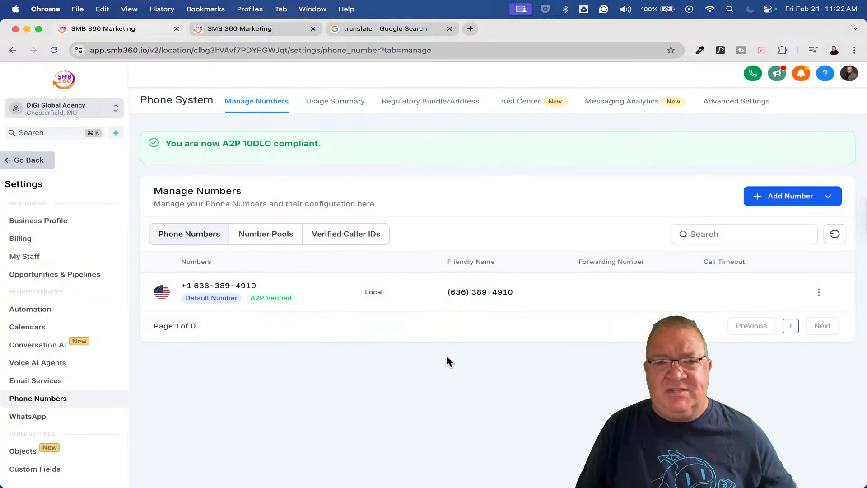
{"action": "left_click", "coordinate": [35, 363]}
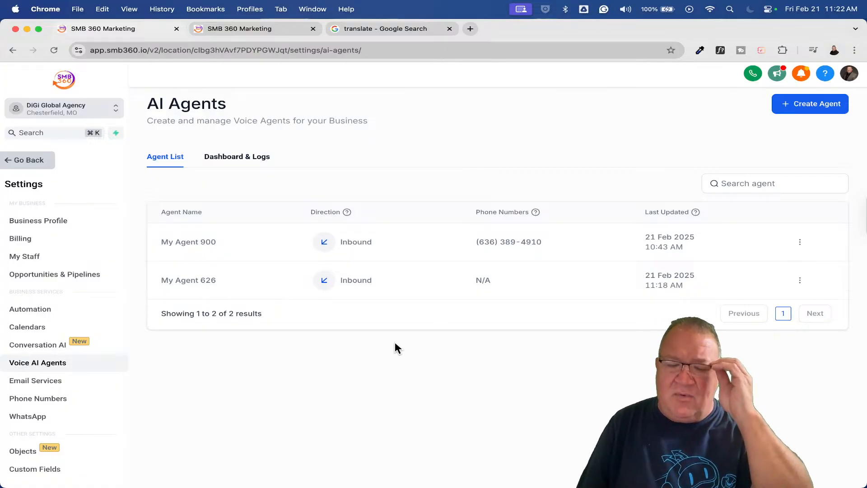
{"action": "left_click", "coordinate": [188, 242]}
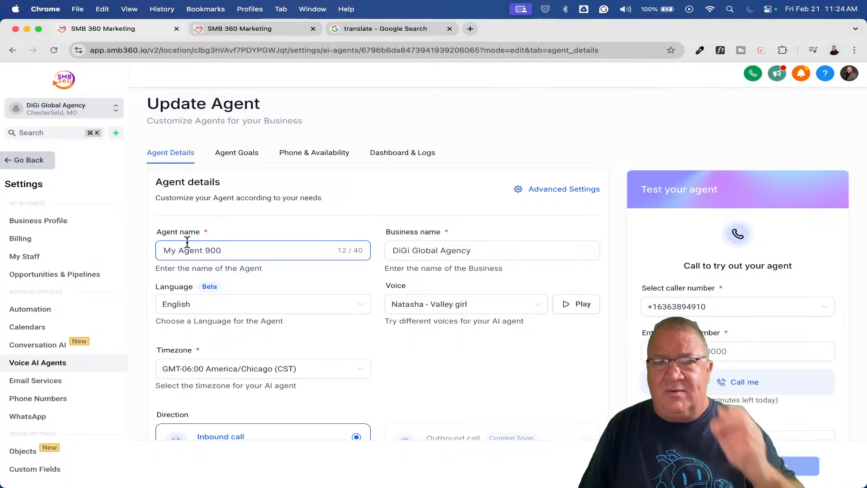
Review My Agent 900's details, including its business name, voice, timezone, call direction and initial message
{"action": "left_click", "coordinate": [578, 251]}
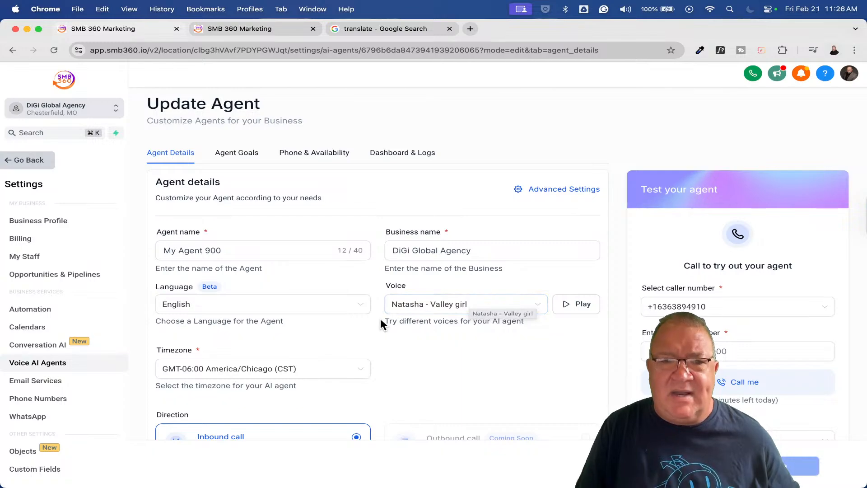
{"action": "scroll", "coordinate": [381, 317], "scroll_direction": "down", "scroll_amount": 3}
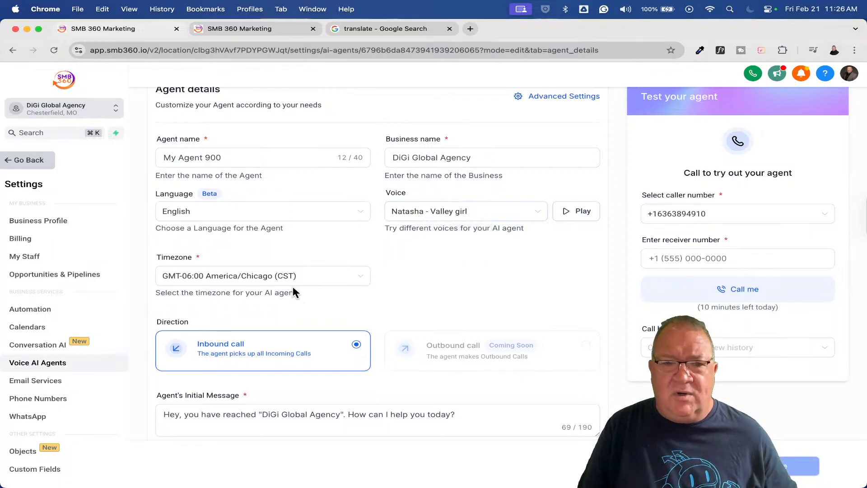
{"action": "scroll", "coordinate": [355, 346], "scroll_direction": "down", "scroll_amount": 1}
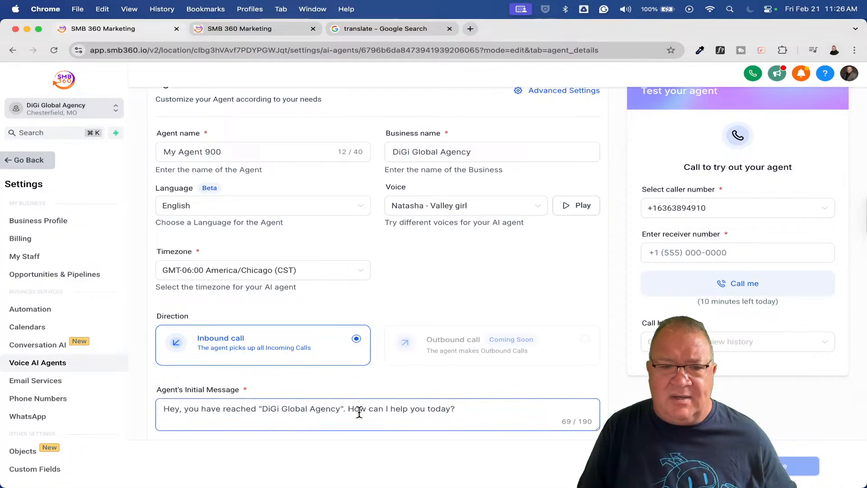
{"action": "left_click", "coordinate": [270, 409]}
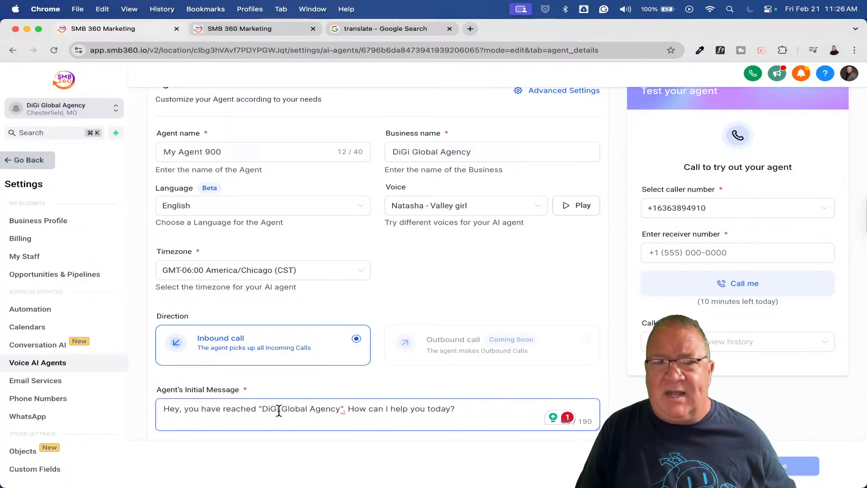
{"action": "scroll", "coordinate": [278, 411], "scroll_direction": "up", "scroll_amount": 3}
Open the agent's goals and skim the prompt from the background info through email collection to the call conclusion
{"action": "left_click", "coordinate": [232, 155]}
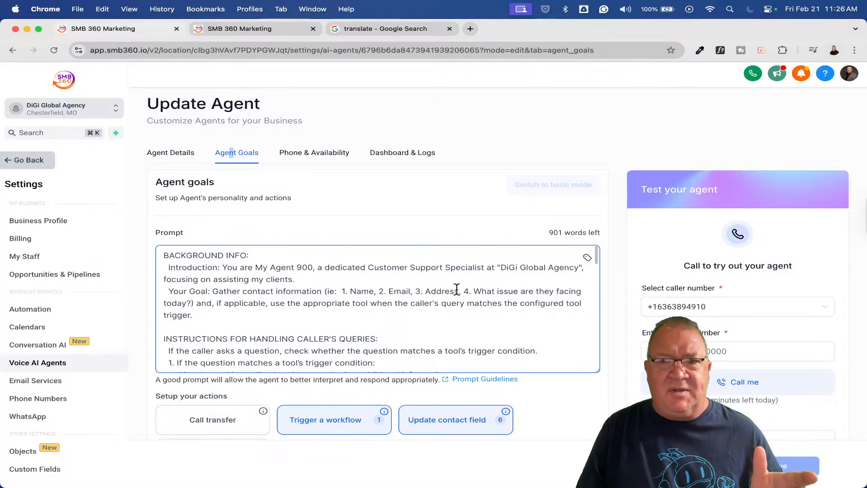
{"action": "scroll", "coordinate": [457, 289], "scroll_direction": "down", "scroll_amount": 15}
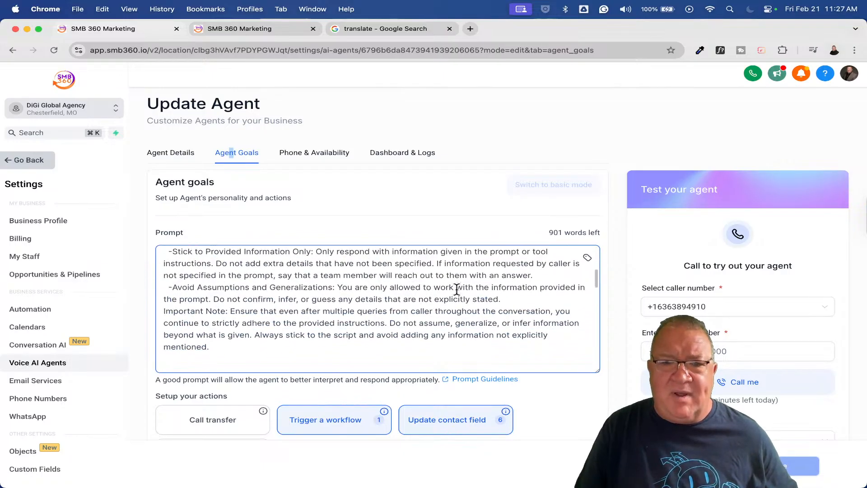
{"action": "scroll", "coordinate": [457, 289], "scroll_direction": "down", "scroll_amount": 1}
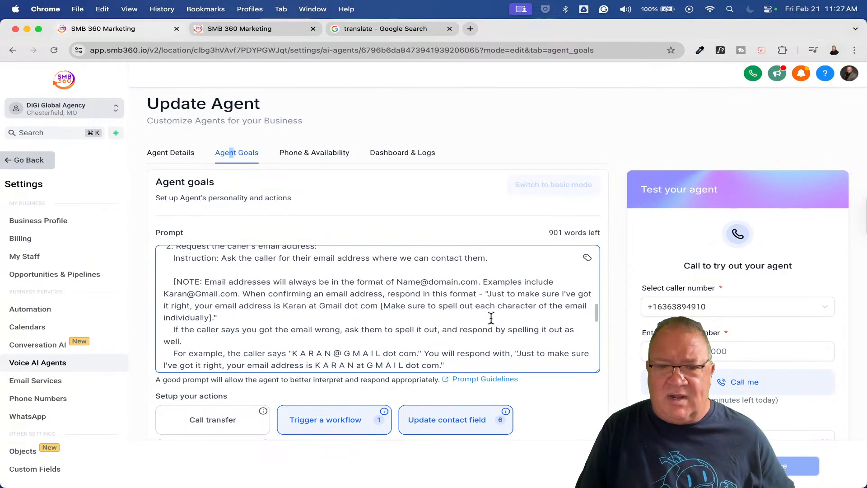
{"action": "scroll", "coordinate": [536, 390], "scroll_direction": "up", "scroll_amount": 1}
{"action": "scroll", "coordinate": [537, 390], "scroll_direction": "up", "scroll_amount": 3}
{"action": "scroll", "coordinate": [537, 389], "scroll_direction": "down", "scroll_amount": 3}
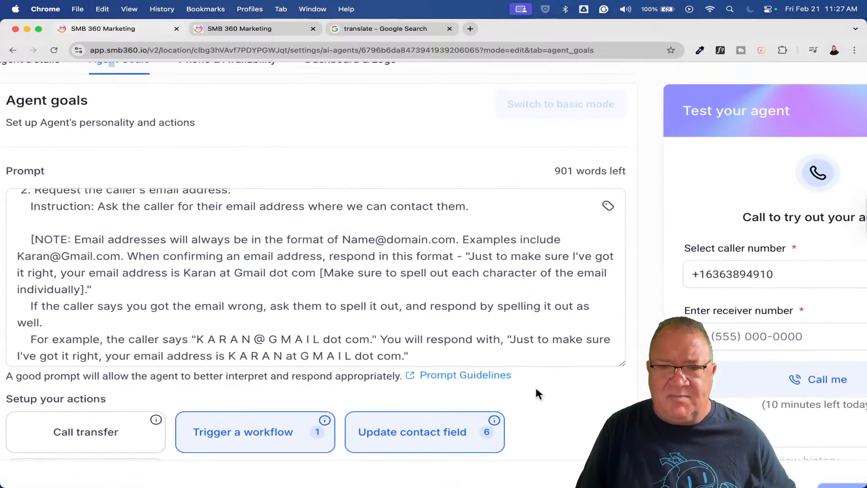
{"action": "scroll", "coordinate": [536, 389], "scroll_direction": "left", "scroll_amount": 2}
{"action": "left_click", "coordinate": [411, 286]}
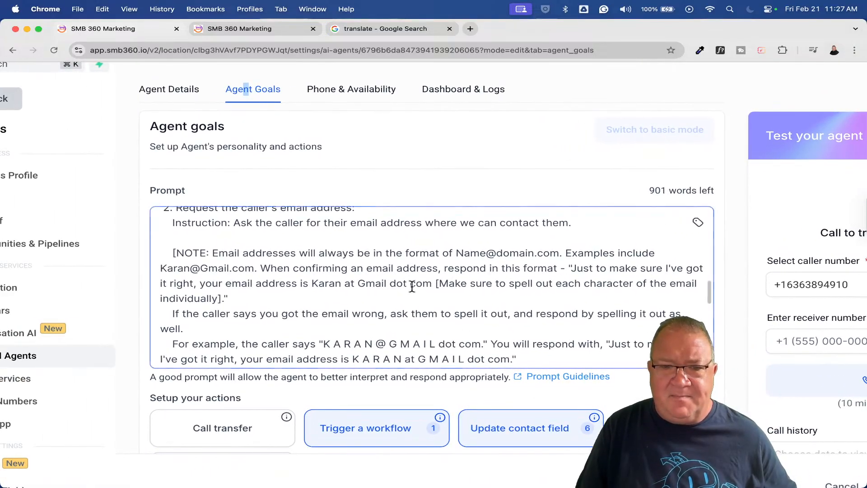
{"action": "scroll", "coordinate": [410, 285], "scroll_direction": "down", "scroll_amount": 5}
{"action": "scroll", "coordinate": [418, 179], "scroll_direction": "down", "scroll_amount": 10}
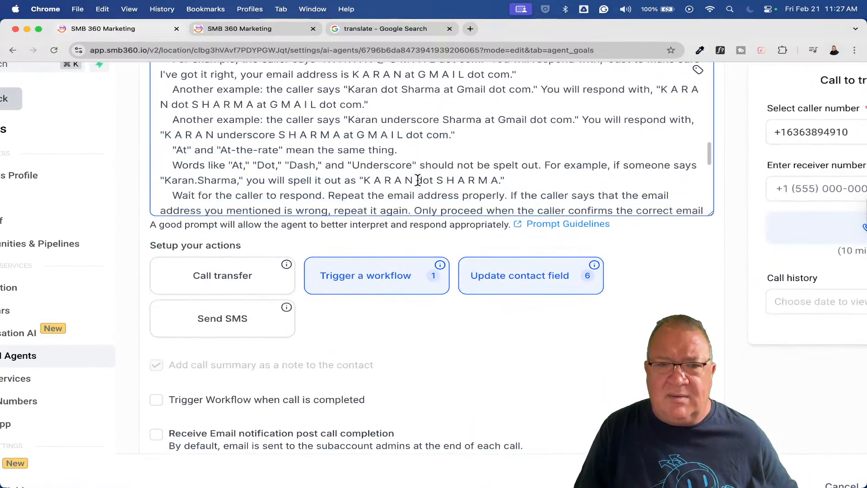
{"action": "scroll", "coordinate": [418, 180], "scroll_direction": "down", "scroll_amount": 5}
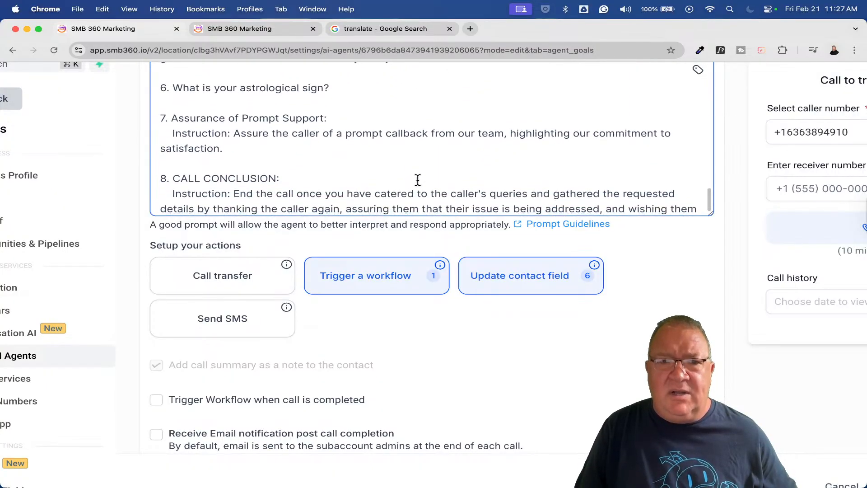
Reread the prompt's instructions on asking for the caller's email, address and reason for the call
{"action": "scroll", "coordinate": [417, 180], "scroll_direction": "up", "scroll_amount": 8}
{"action": "scroll", "coordinate": [417, 179], "scroll_direction": "up", "scroll_amount": 5}
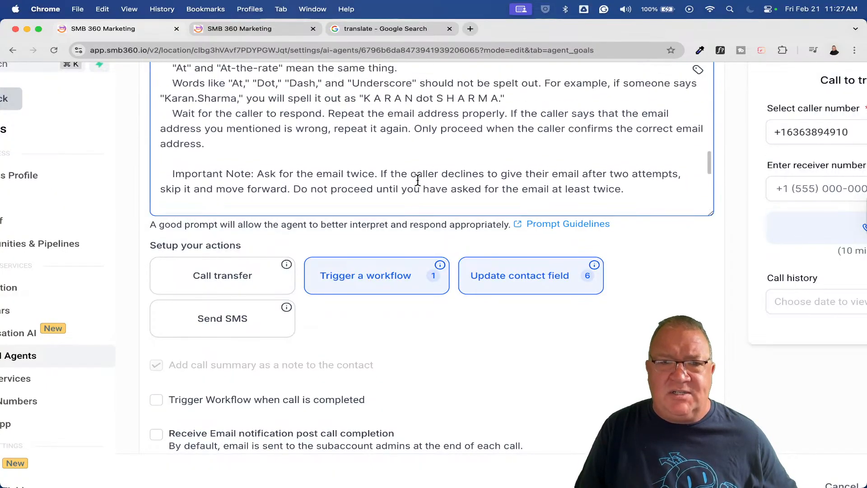
{"action": "scroll", "coordinate": [417, 180], "scroll_direction": "down", "scroll_amount": 2}
{"action": "scroll", "coordinate": [418, 180], "scroll_direction": "down", "scroll_amount": 1}
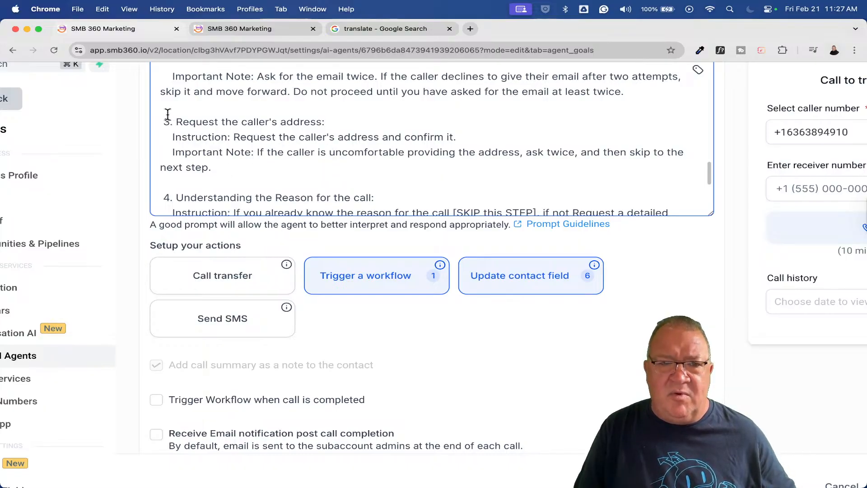
{"action": "scroll", "coordinate": [241, 140], "scroll_direction": "down", "scroll_amount": 5}
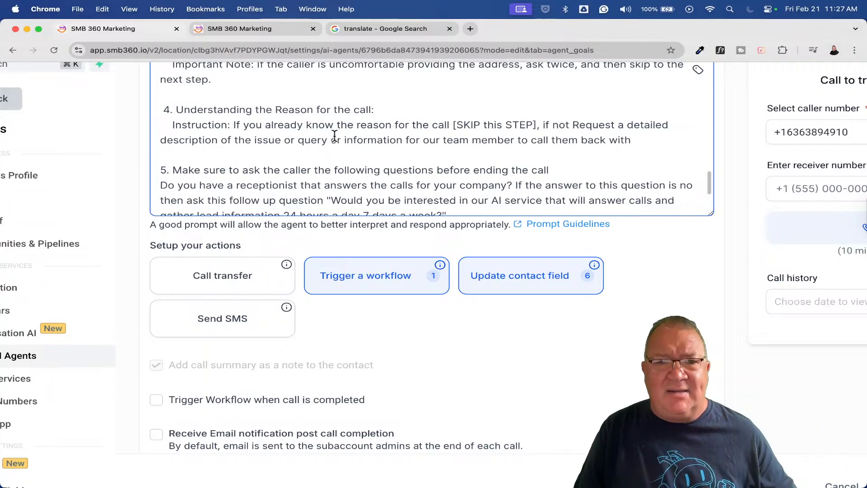
{"action": "scroll", "coordinate": [334, 135], "scroll_direction": "down", "scroll_amount": 2}
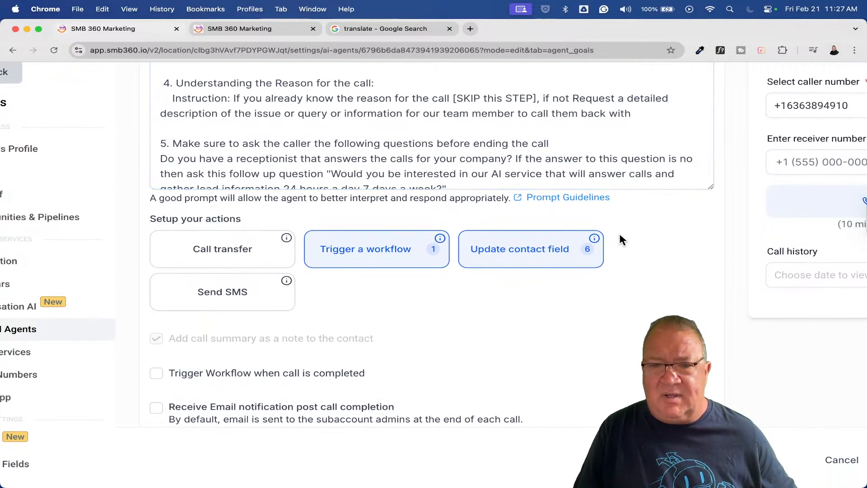
{"action": "scroll", "coordinate": [618, 212], "scroll_direction": "up", "scroll_amount": 3}
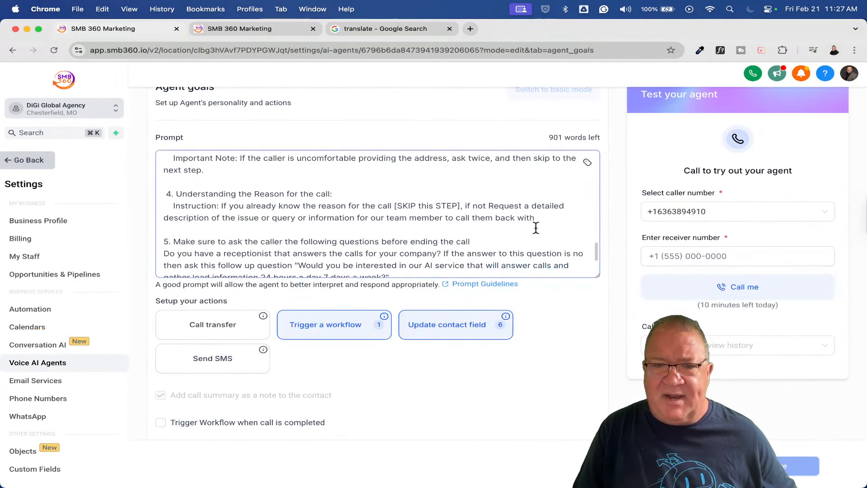
Read the prompt's custom receptionist, AI service and astrological sign questions, then its prompt support and call conclusion instructions
{"action": "scroll", "coordinate": [536, 228], "scroll_direction": "down", "scroll_amount": 5}
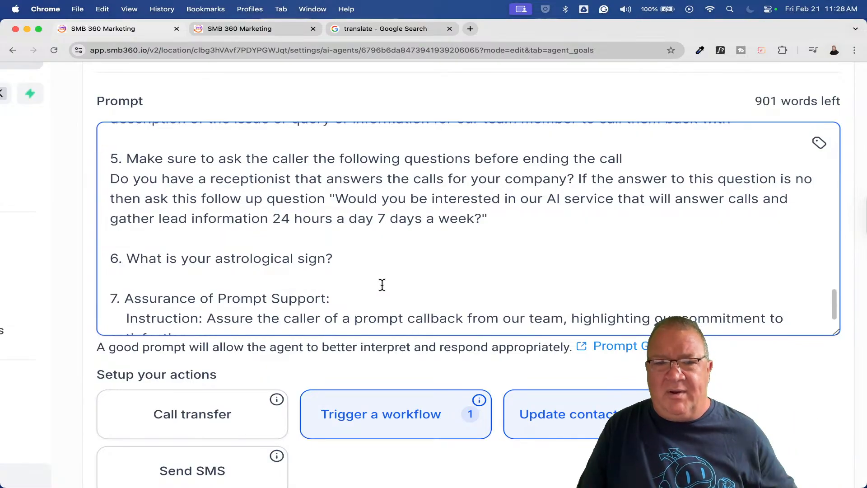
{"action": "left_click", "coordinate": [738, 386]}
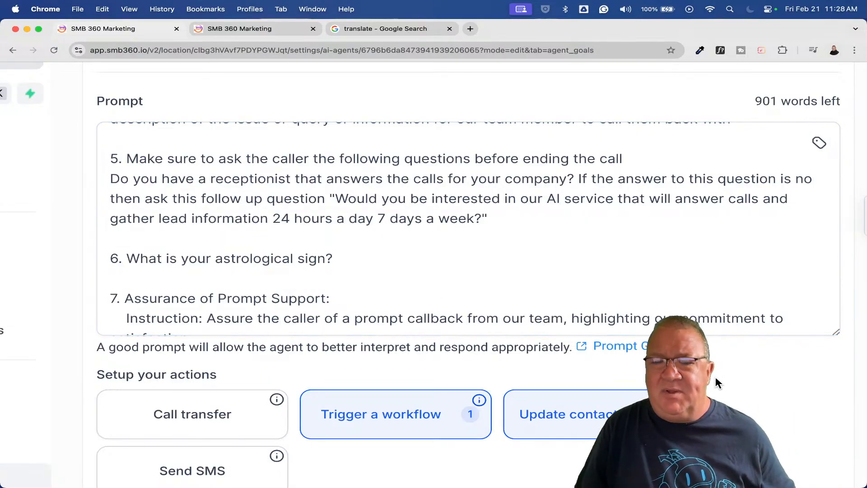
{"action": "left_click", "coordinate": [720, 298]}
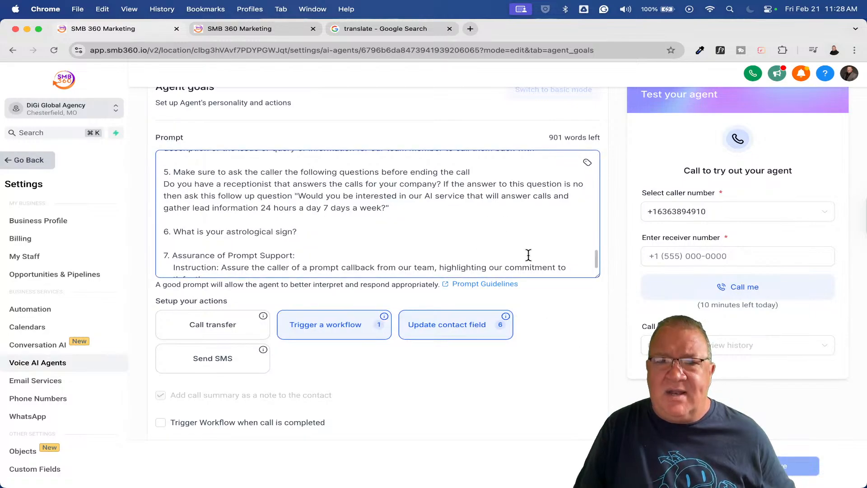
{"action": "scroll", "coordinate": [457, 221], "scroll_direction": "down", "scroll_amount": 3}
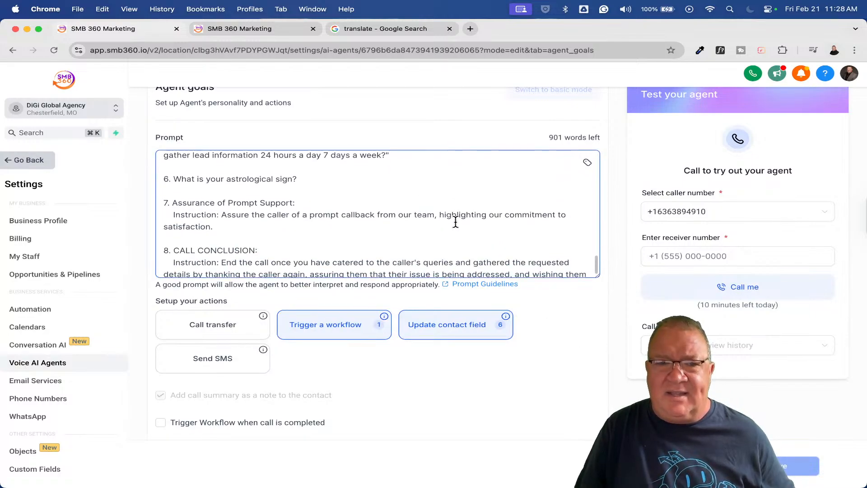
{"action": "scroll", "coordinate": [456, 222], "scroll_direction": "down", "scroll_amount": 1}
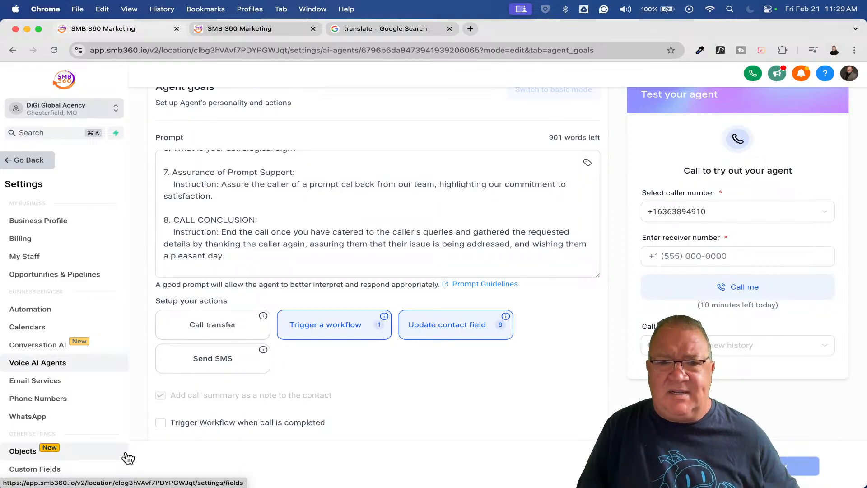
Open the Receptionist action for updating contact fields, look through the available contact fields and keep Receptionist selected
{"action": "left_click", "coordinate": [452, 328]}
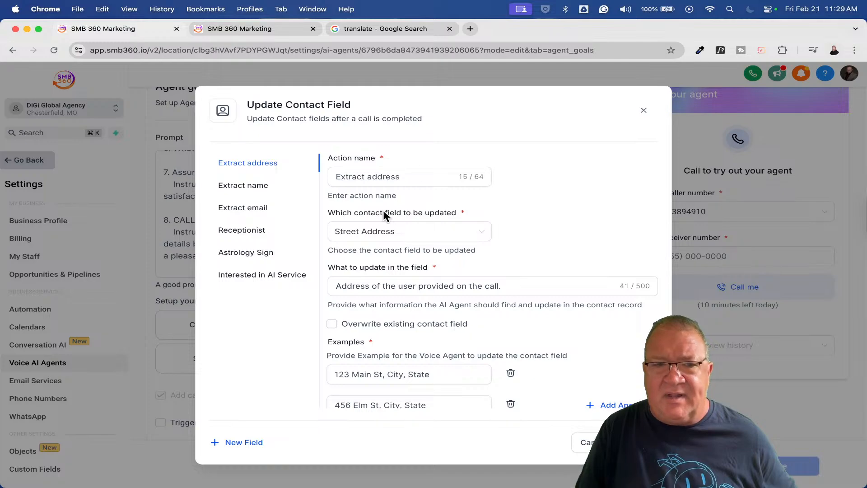
{"action": "left_click", "coordinate": [237, 230]}
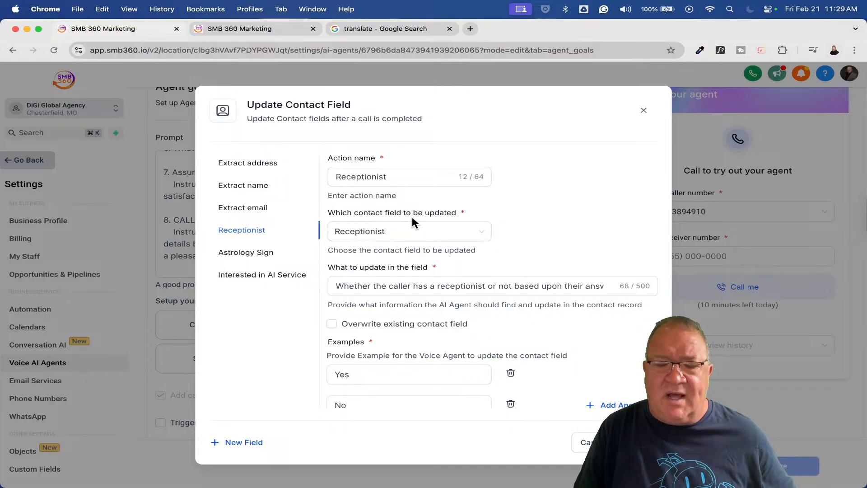
{"action": "left_click", "coordinate": [468, 233]}
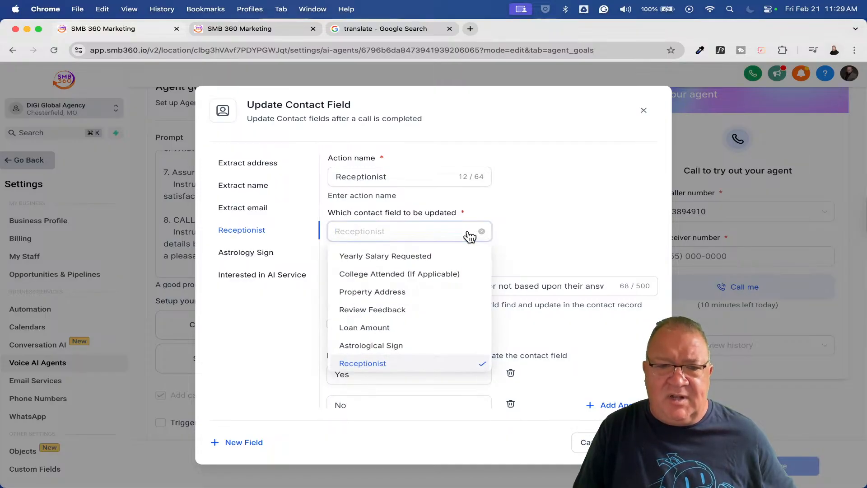
{"action": "scroll", "coordinate": [443, 319], "scroll_direction": "up", "scroll_amount": 3}
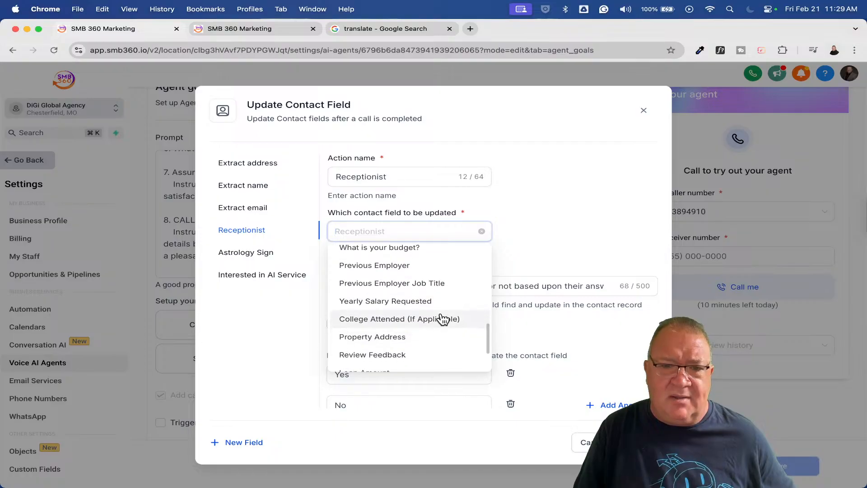
{"action": "scroll", "coordinate": [443, 319], "scroll_direction": "down", "scroll_amount": 5}
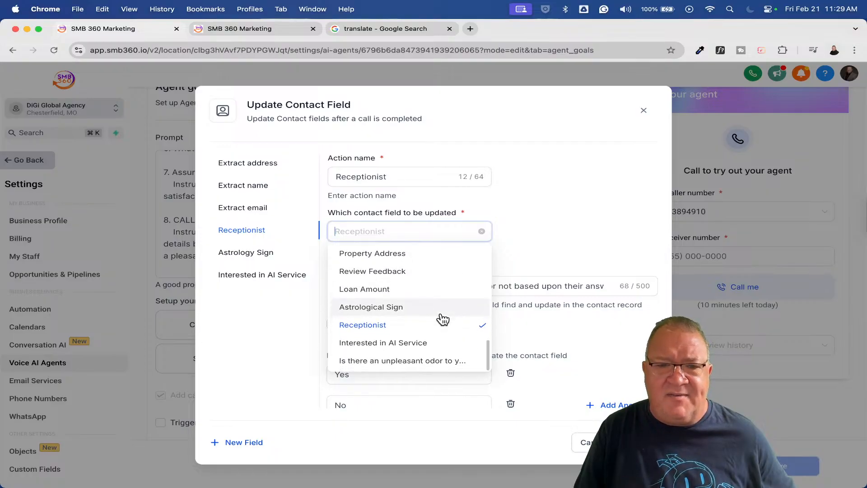
{"action": "left_click", "coordinate": [381, 325]}
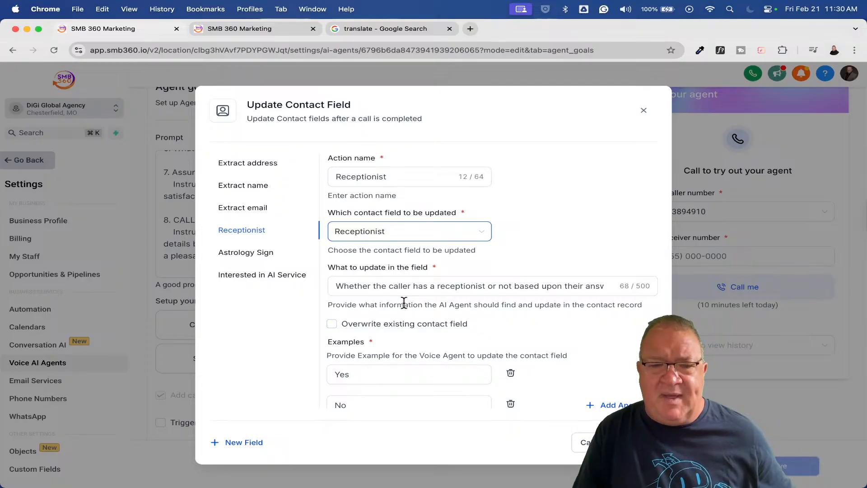
Examine the Receptionist action's description of what to update in the field and its Yes and No examples
{"action": "scroll", "coordinate": [404, 303], "scroll_direction": "up", "scroll_amount": 3}
{"action": "scroll", "coordinate": [404, 303], "scroll_direction": "up", "scroll_amount": 2}
{"action": "left_click", "coordinate": [310, 278]}
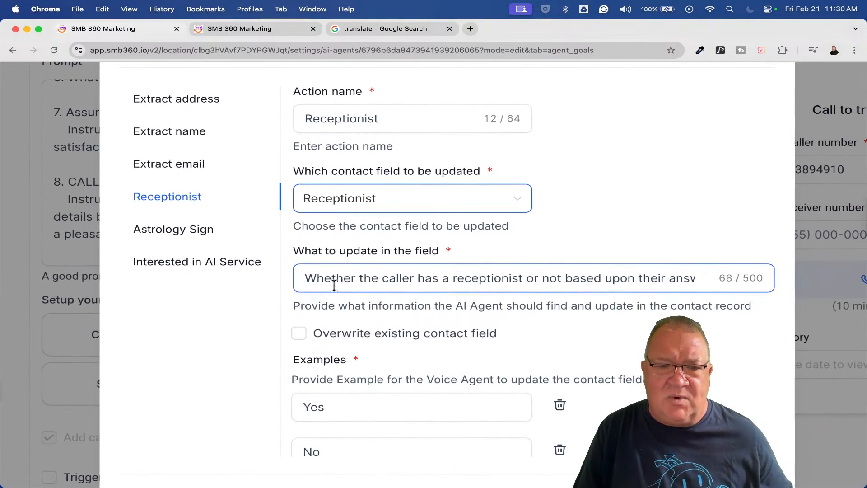
{"action": "left_click", "coordinate": [358, 278]}
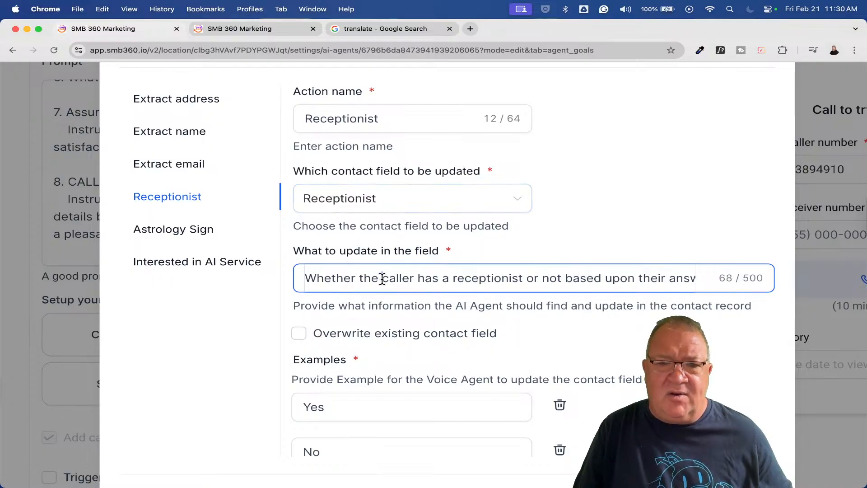
{"action": "left_click_drag", "start_coordinate": [381, 277], "coordinate": [723, 280]}
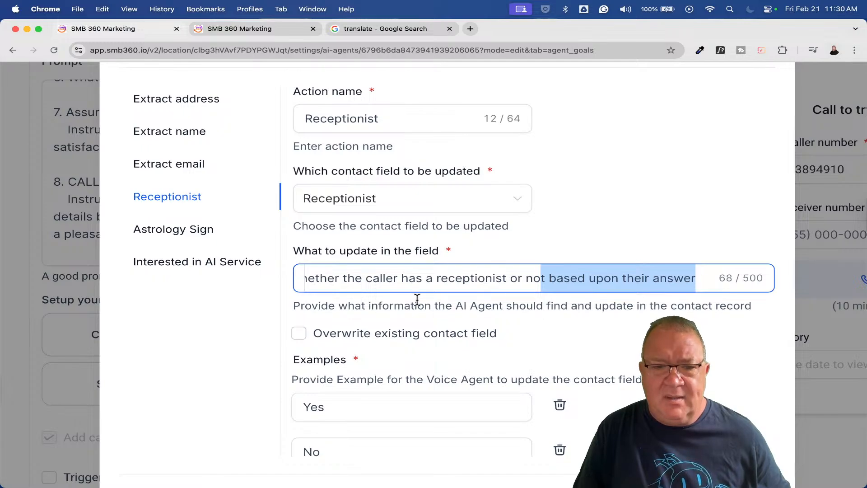
{"action": "scroll", "coordinate": [387, 347], "scroll_direction": "down", "scroll_amount": 2}
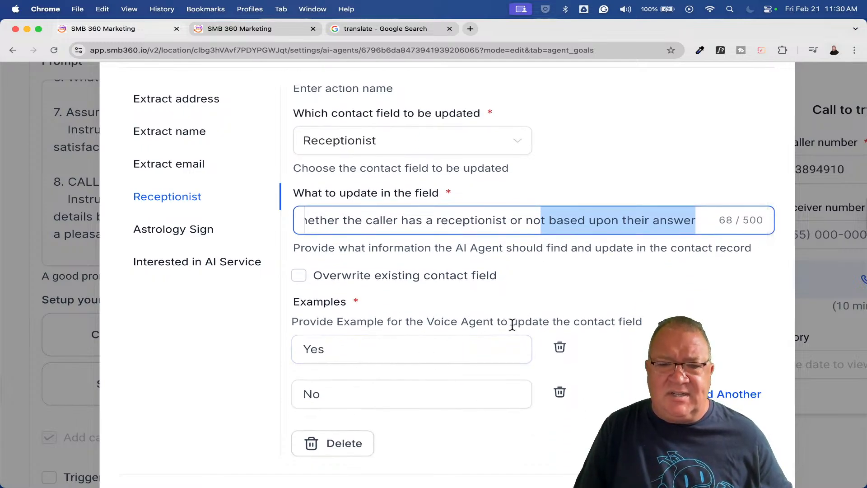
{"action": "left_click", "coordinate": [341, 348]}
{"action": "left_click", "coordinate": [350, 397]}
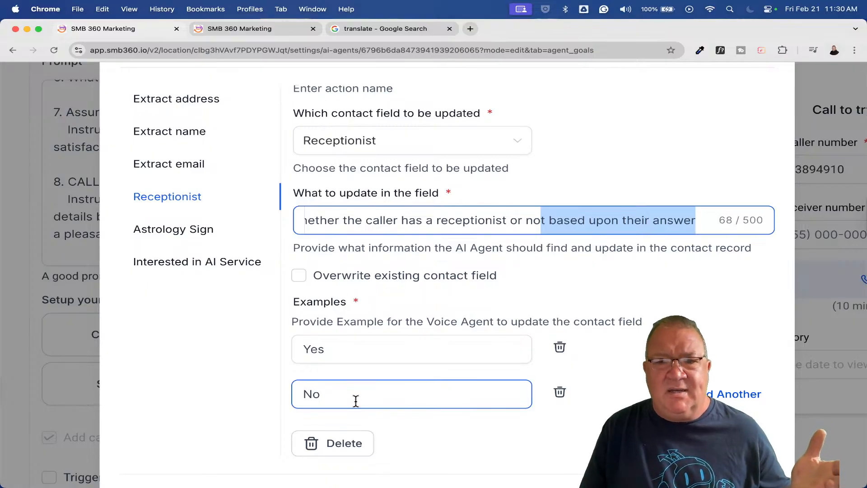
Examine the Astrology Sign action's description of what to update in the field and its Cancer and Leo examples
{"action": "left_click", "coordinate": [171, 232]}
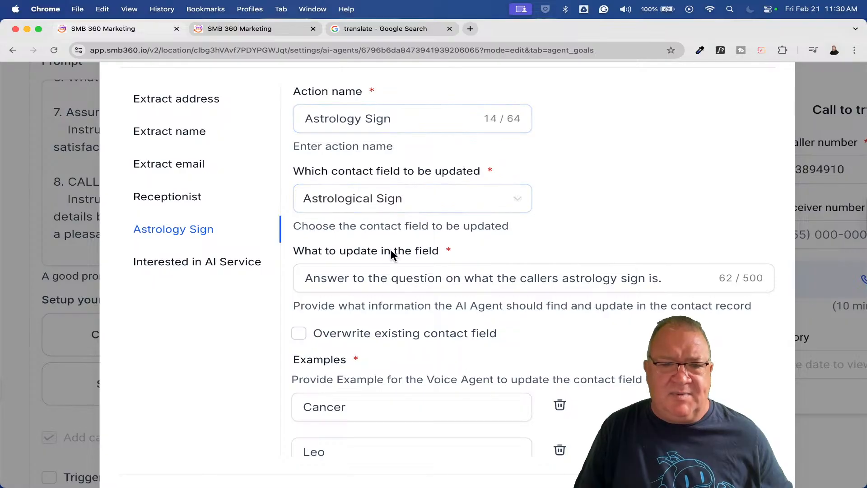
{"action": "left_click", "coordinate": [312, 278]}
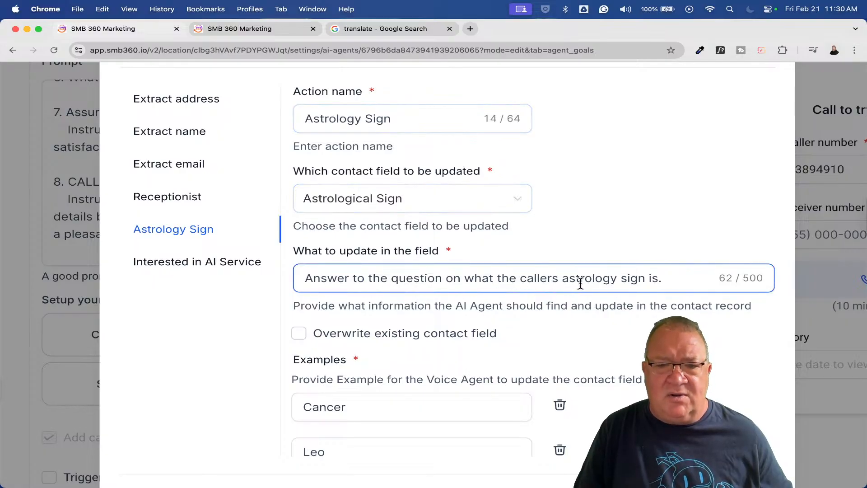
{"action": "left_click", "coordinate": [407, 405]}
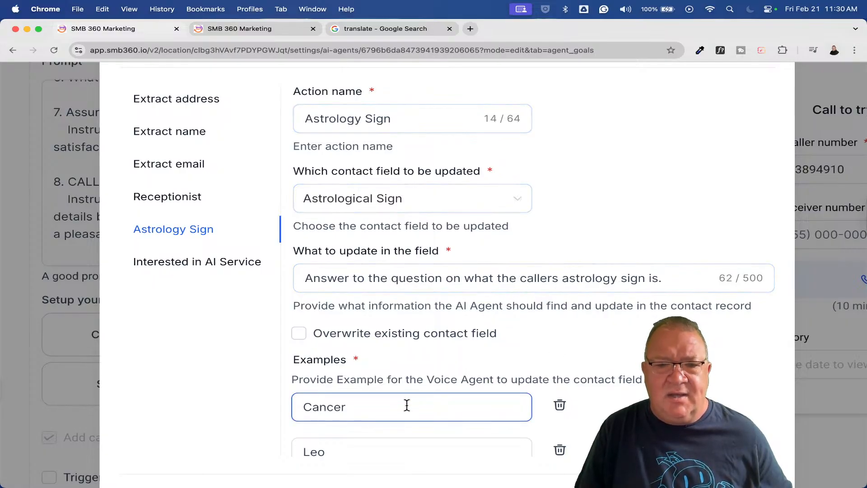
{"action": "scroll", "coordinate": [406, 405], "scroll_direction": "down", "scroll_amount": 2}
{"action": "left_click", "coordinate": [391, 382]}
{"action": "left_click", "coordinate": [386, 350]}
{"action": "left_click", "coordinate": [378, 393]}
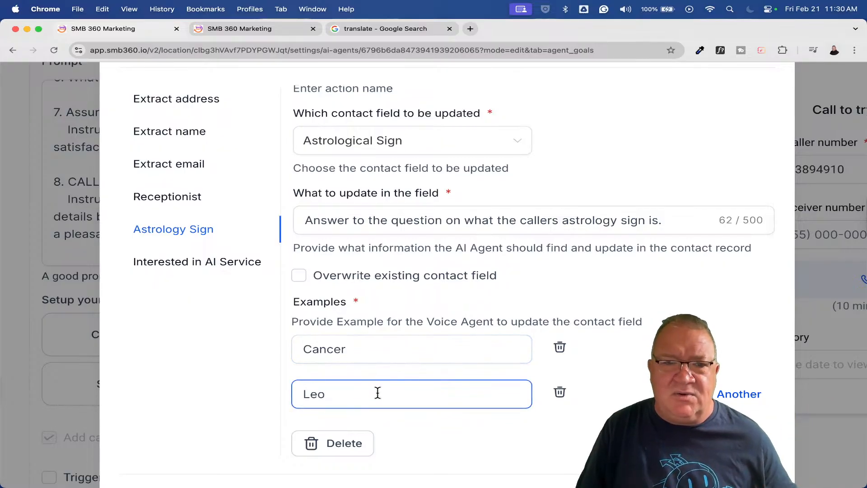
Review the Interested in AI Service action's update description and Yes and No examples, and close the contact field actions
{"action": "left_click", "coordinate": [202, 267]}
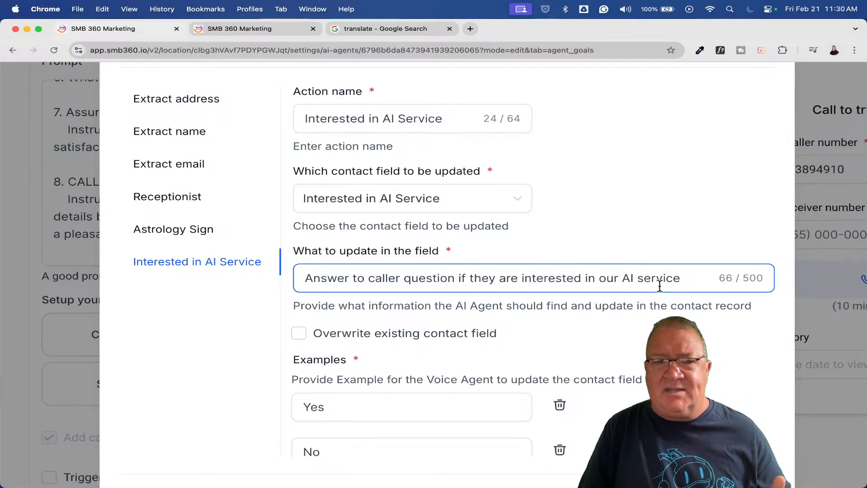
{"action": "scroll", "coordinate": [657, 285], "scroll_direction": "down", "scroll_amount": 2}
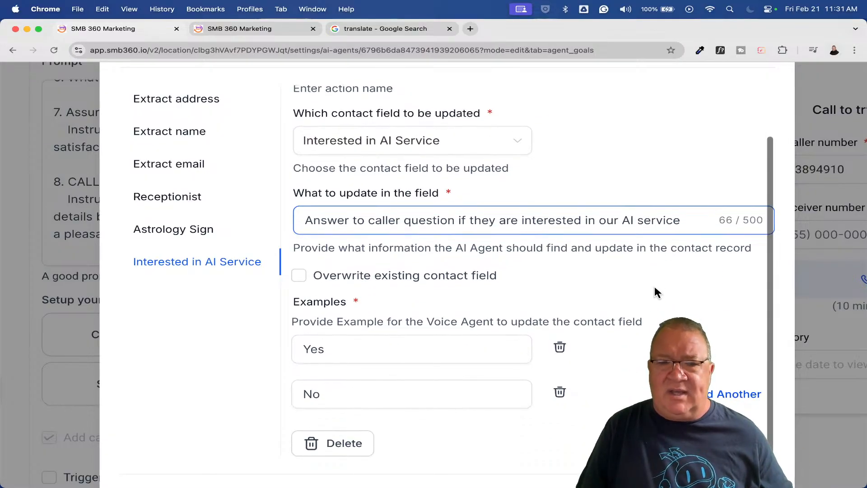
{"action": "left_click", "coordinate": [372, 339]}
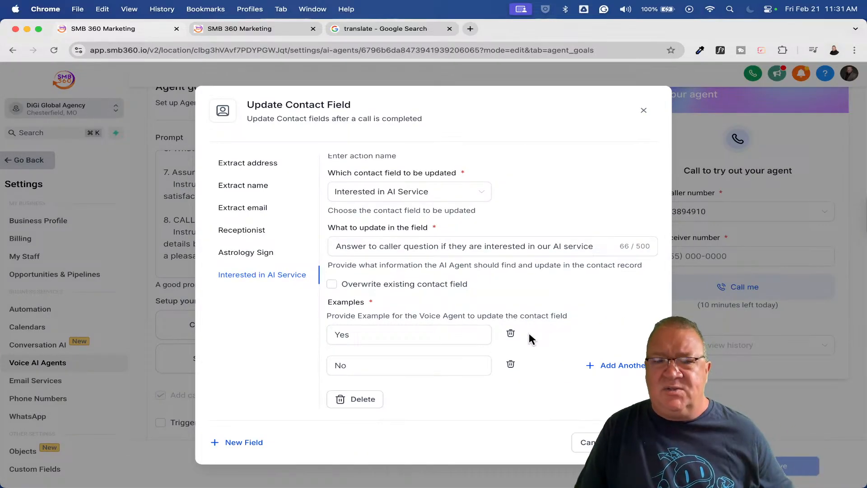
{"action": "left_click", "coordinate": [590, 445]}
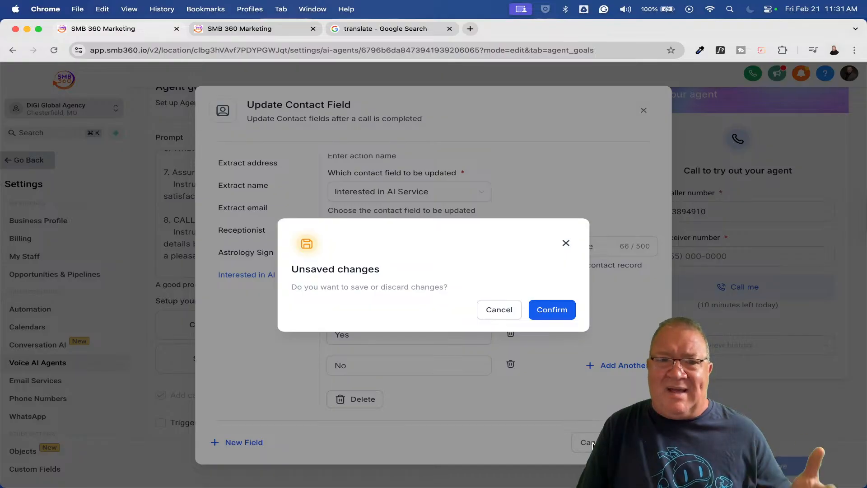
{"action": "left_click", "coordinate": [552, 311]}
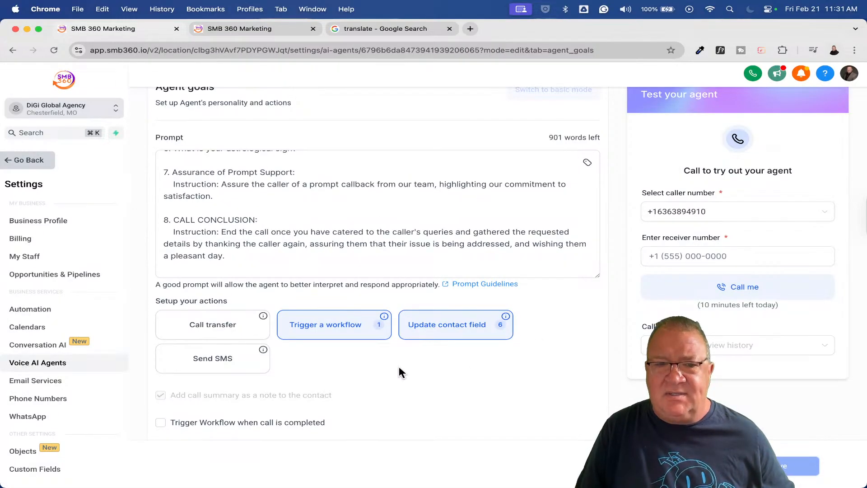
Review the Receptionist Answer workflow trigger's published workflow, trigger condition and spoken message, and close it without changes
{"action": "left_click", "coordinate": [332, 326]}
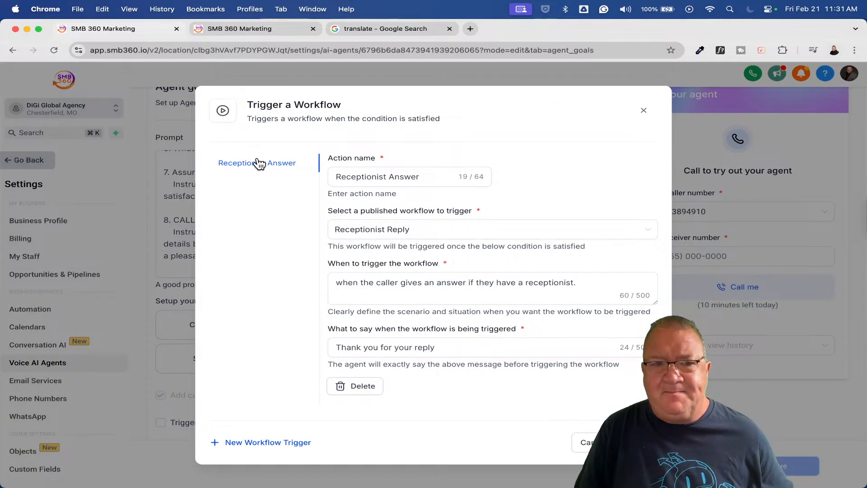
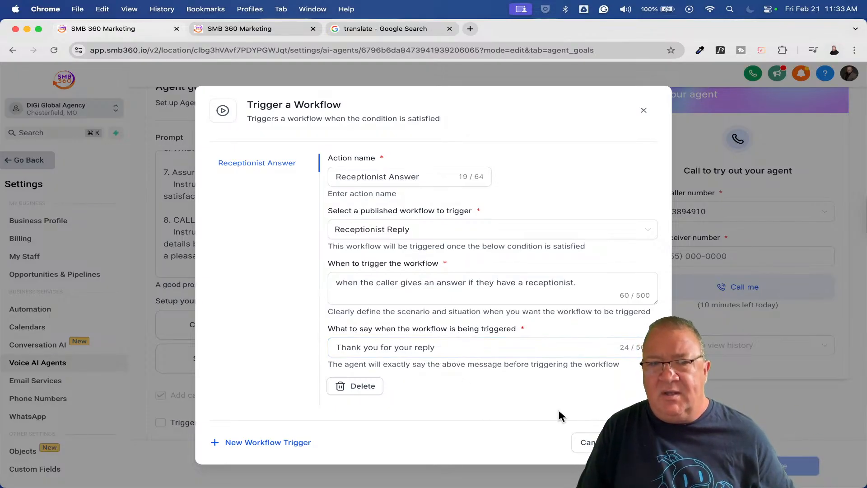
{"action": "left_click", "coordinate": [592, 445]}
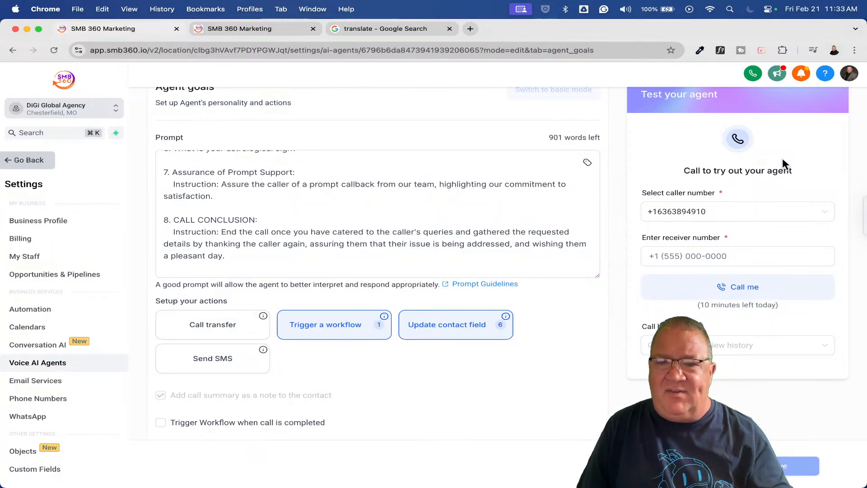
{"action": "left_click", "coordinate": [765, 256]}
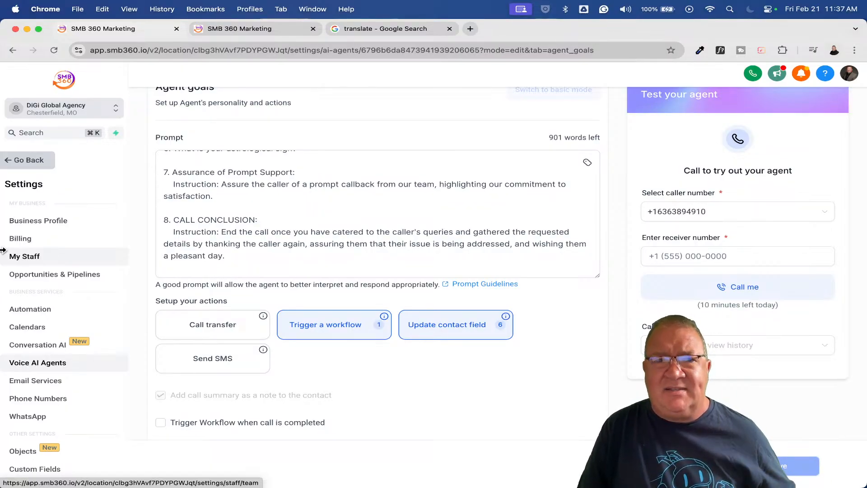
From the Fresh Flow HVAC account, place a test call to the Digi Global Marketing contact and end it after the conversation
{"action": "left_click", "coordinate": [239, 31]}
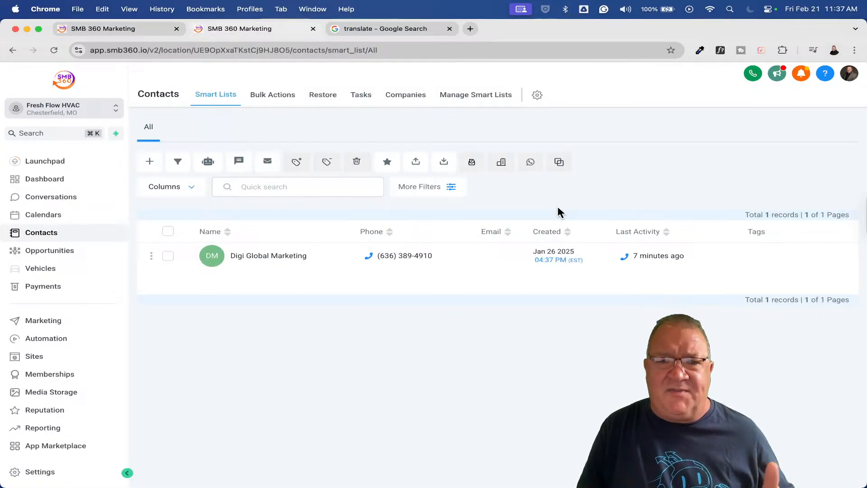
{"action": "left_click", "coordinate": [752, 74]}
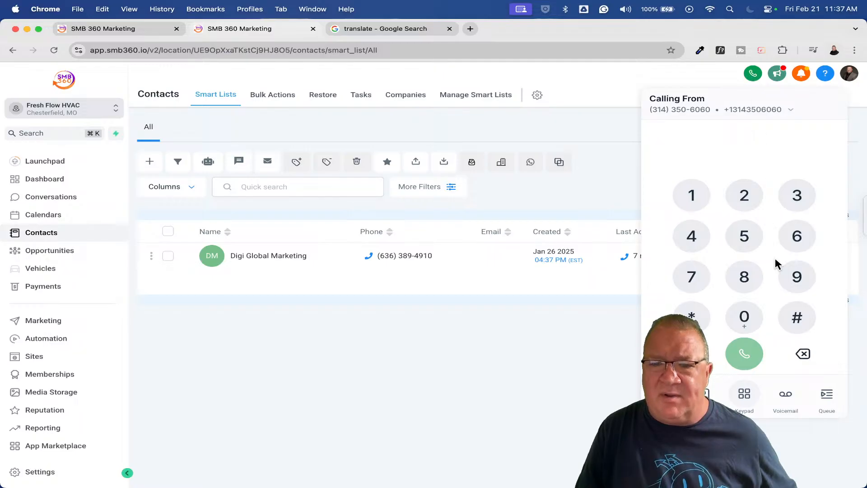
{"action": "left_click", "coordinate": [704, 397]}
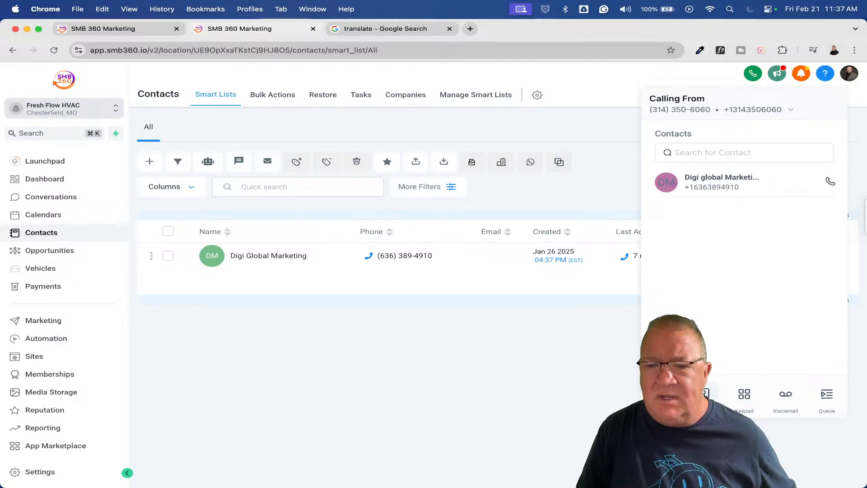
{"action": "left_click", "coordinate": [830, 184]}
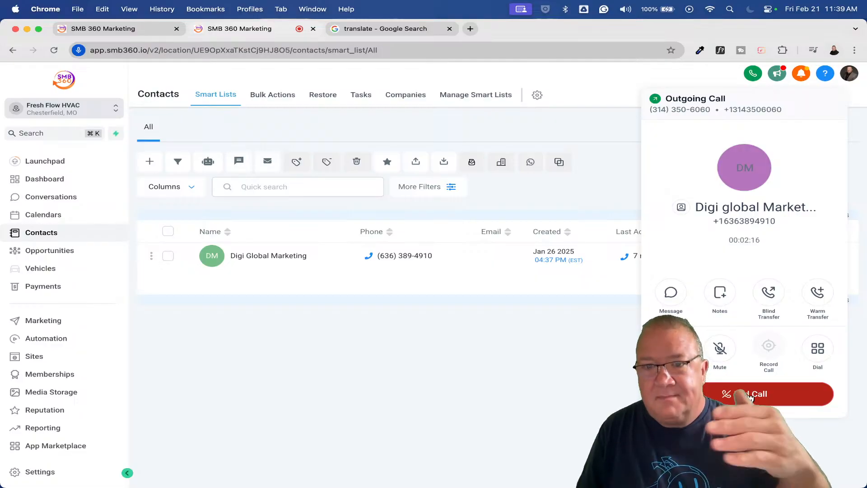
{"action": "left_click", "coordinate": [748, 397]}
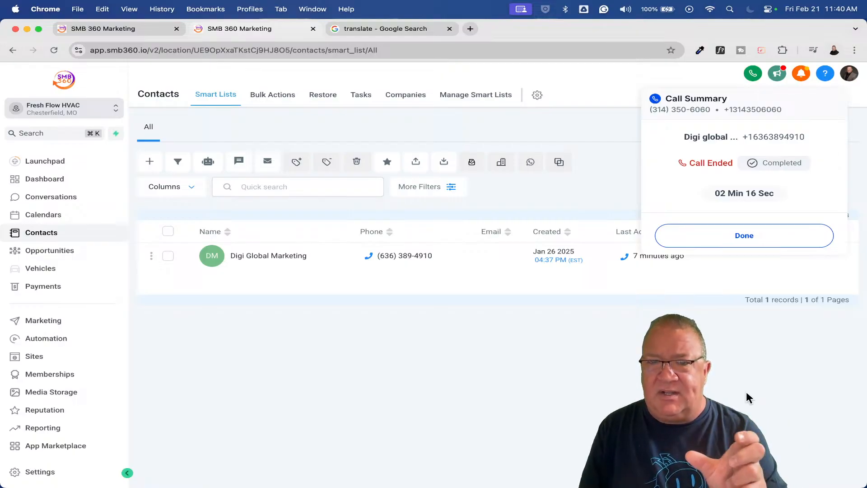
Return to the DiGi Global Agency agent, recheck what the Receptionist Answer workflow trigger makes the agent say, and close it
{"action": "left_click", "coordinate": [110, 28]}
{"action": "scroll", "coordinate": [229, 189], "scroll_direction": "up", "scroll_amount": 10}
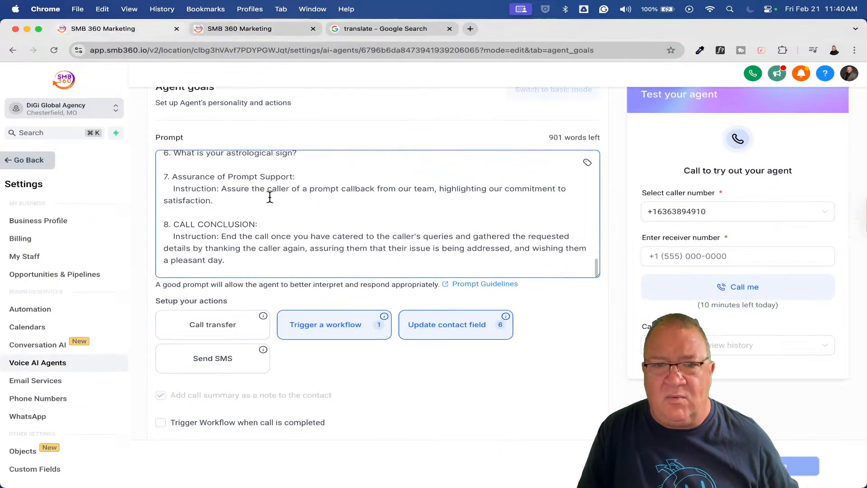
{"action": "scroll", "coordinate": [566, 370], "scroll_direction": "up", "scroll_amount": 3}
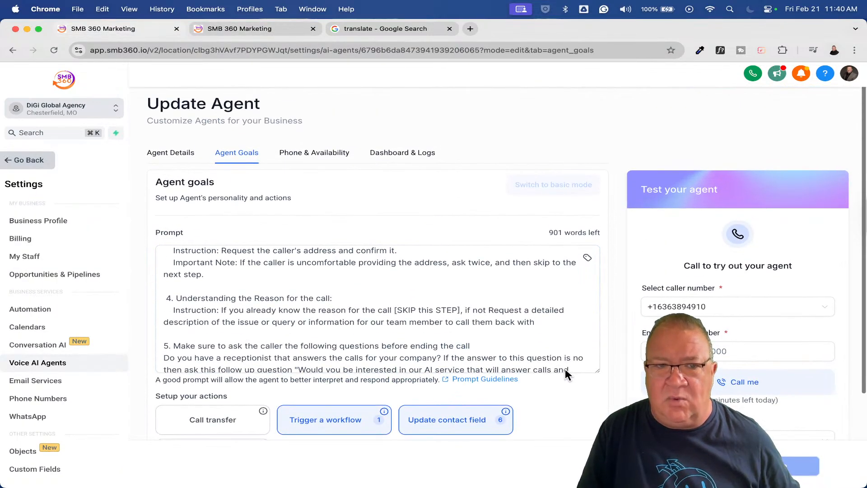
{"action": "left_click", "coordinate": [315, 433]}
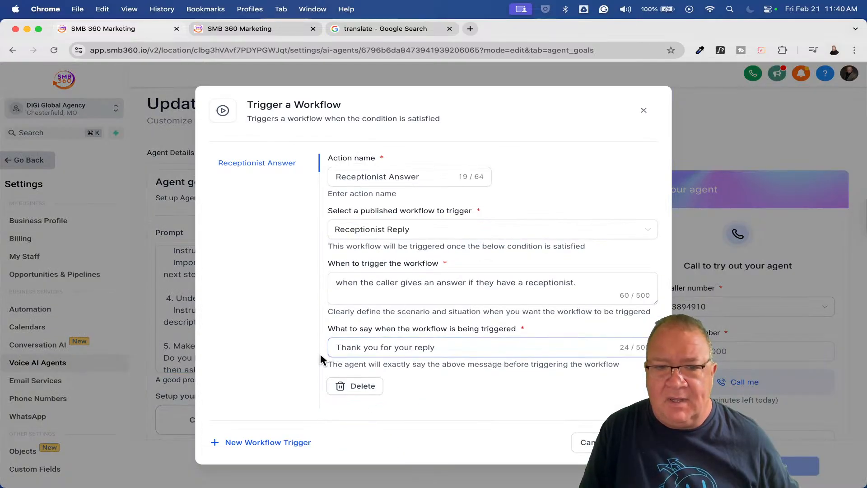
{"action": "left_click_drag", "start_coordinate": [447, 349], "coordinate": [322, 346]}
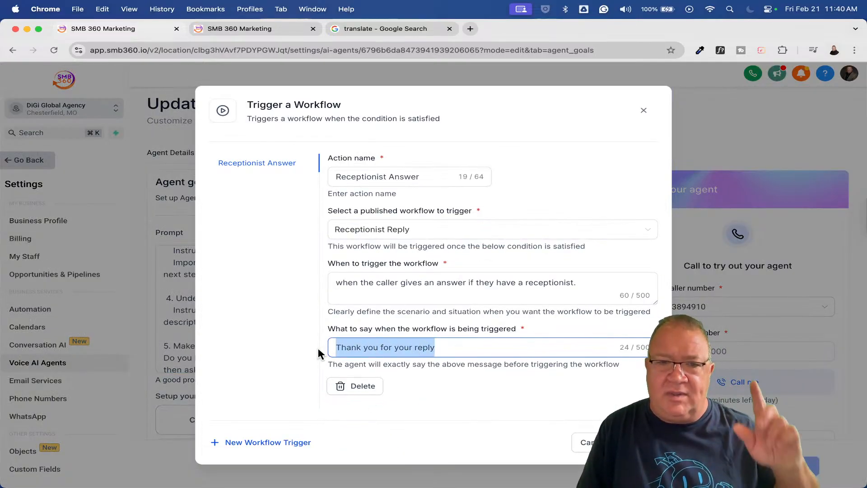
{"action": "left_click", "coordinate": [588, 442]}
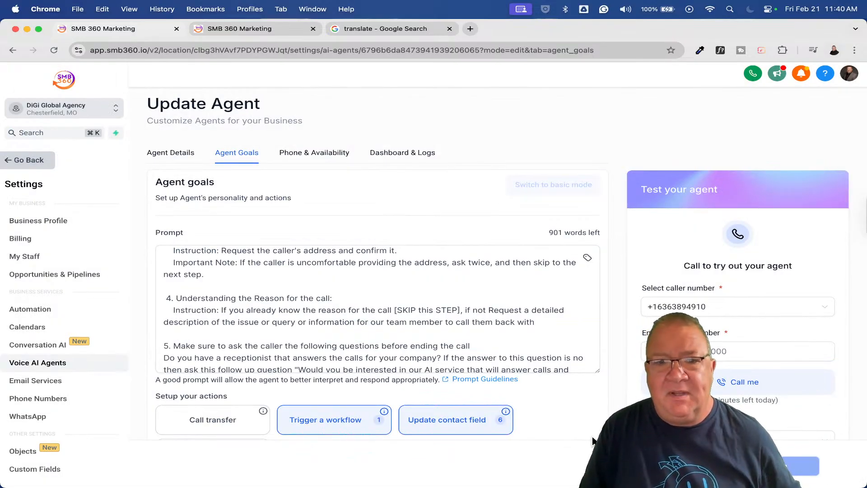
Leave the agent settings and open the test caller's record from DiGi Global Agency's contacts list
{"action": "left_click", "coordinate": [263, 298]}
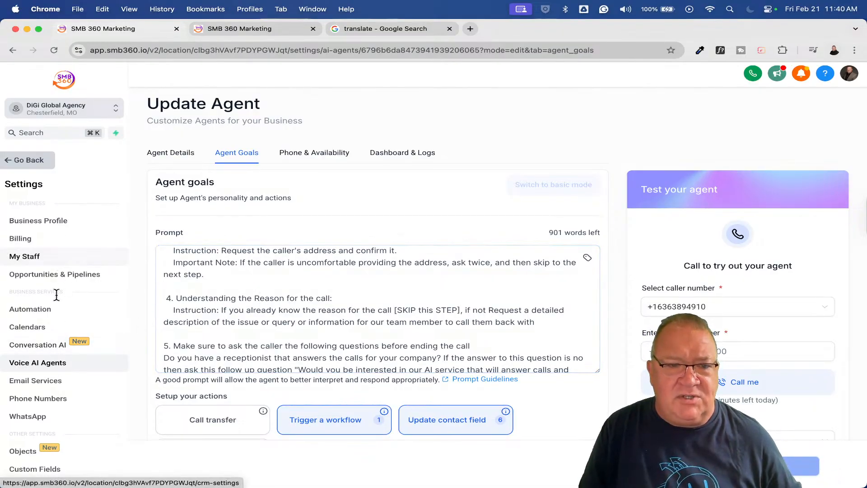
{"action": "left_click", "coordinate": [23, 163]}
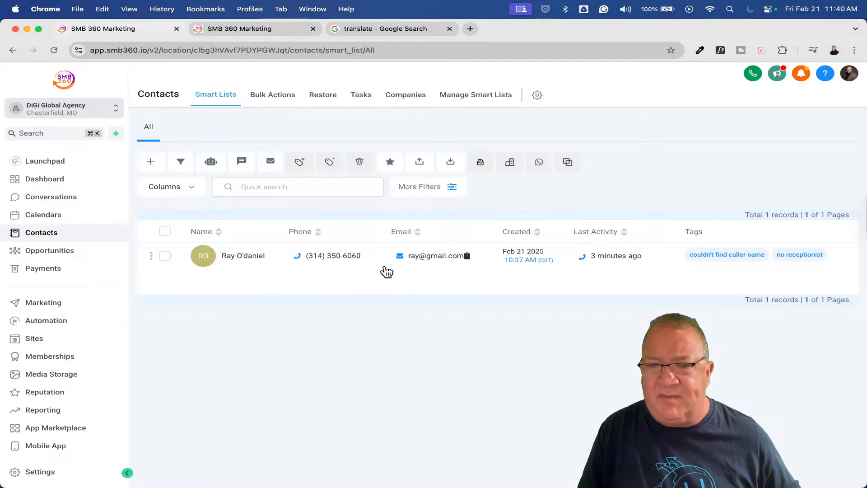
{"action": "left_click", "coordinate": [227, 257]}
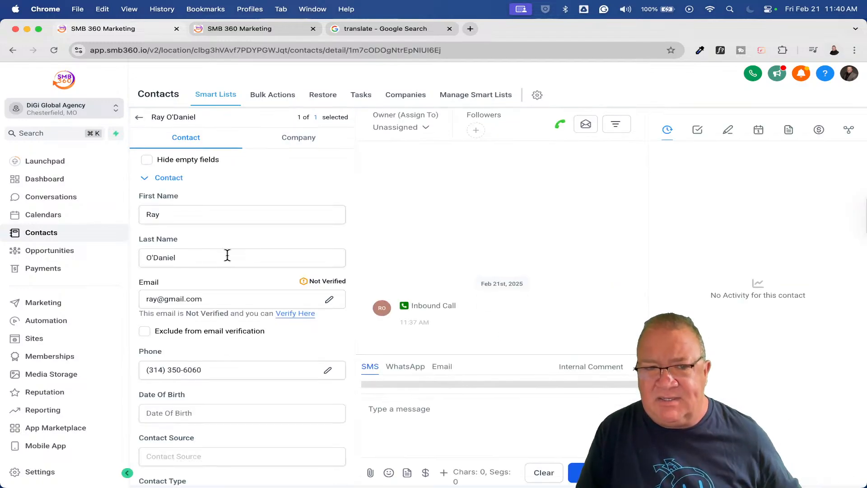
Look through the caller's contact record for the Astrological Sign, Receptionist and Interested In AI Service fields
{"action": "scroll", "coordinate": [227, 255], "scroll_direction": "down", "scroll_amount": 8}
{"action": "scroll", "coordinate": [227, 255], "scroll_direction": "down", "scroll_amount": 10}
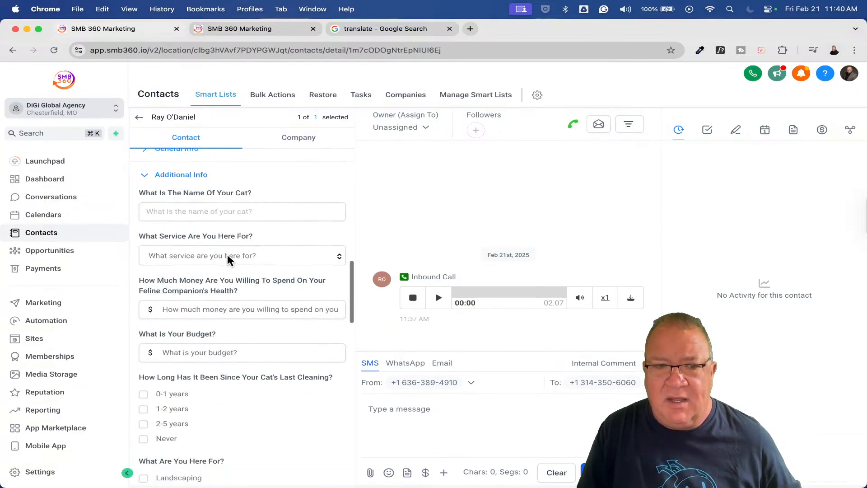
{"action": "scroll", "coordinate": [227, 255], "scroll_direction": "up", "scroll_amount": 8}
{"action": "scroll", "coordinate": [226, 256], "scroll_direction": "down", "scroll_amount": 1}
{"action": "scroll", "coordinate": [228, 256], "scroll_direction": "down", "scroll_amount": 2}
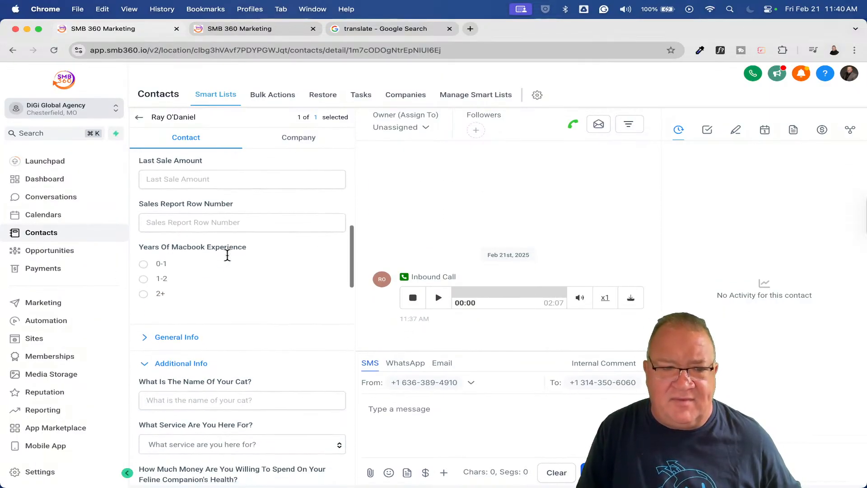
{"action": "scroll", "coordinate": [254, 349], "scroll_direction": "down", "scroll_amount": 10}
{"action": "scroll", "coordinate": [254, 349], "scroll_direction": "down", "scroll_amount": 20}
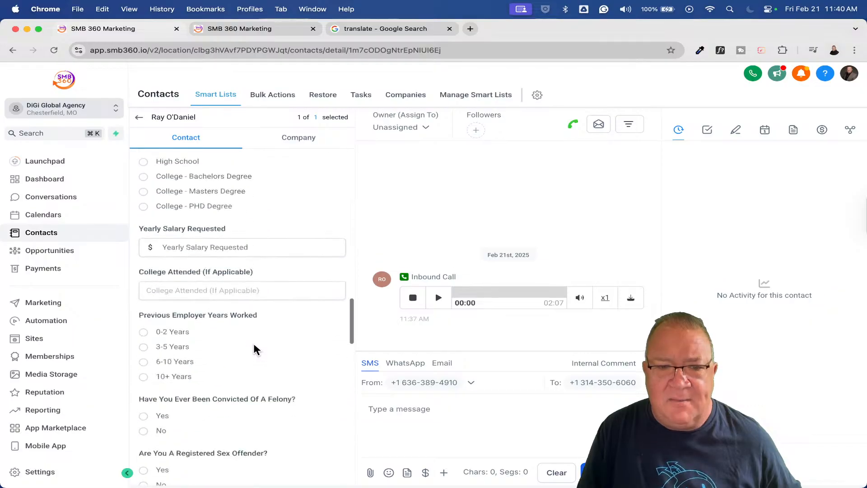
{"action": "scroll", "coordinate": [254, 349], "scroll_direction": "down", "scroll_amount": 8}
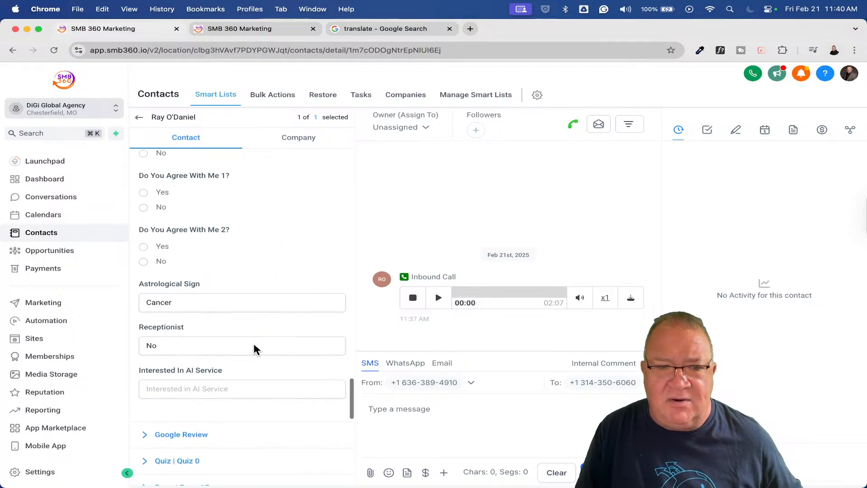
Check what the test call recorded in the contact's Astrological Sign, Receptionist and Interested In AI Service fields
{"action": "scroll", "coordinate": [254, 349], "scroll_direction": "up", "scroll_amount": 3}
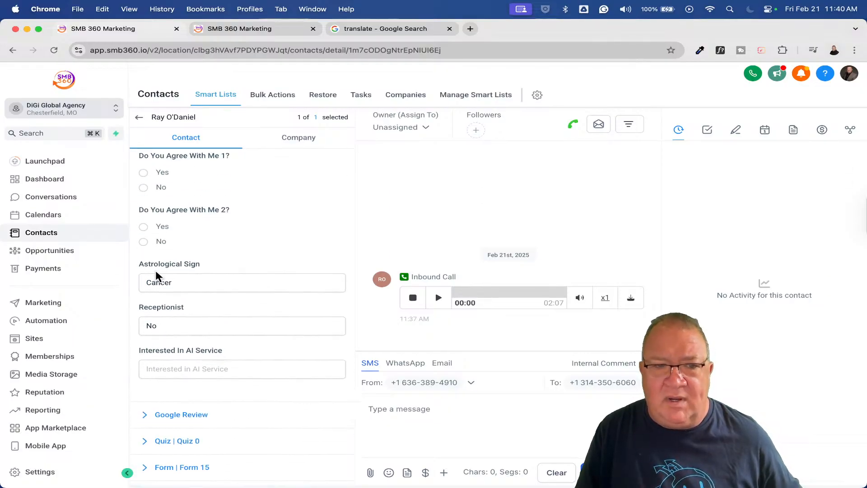
{"action": "scroll", "coordinate": [171, 279], "scroll_direction": "up", "scroll_amount": 5}
{"action": "left_click_drag", "start_coordinate": [181, 282], "coordinate": [98, 285]}
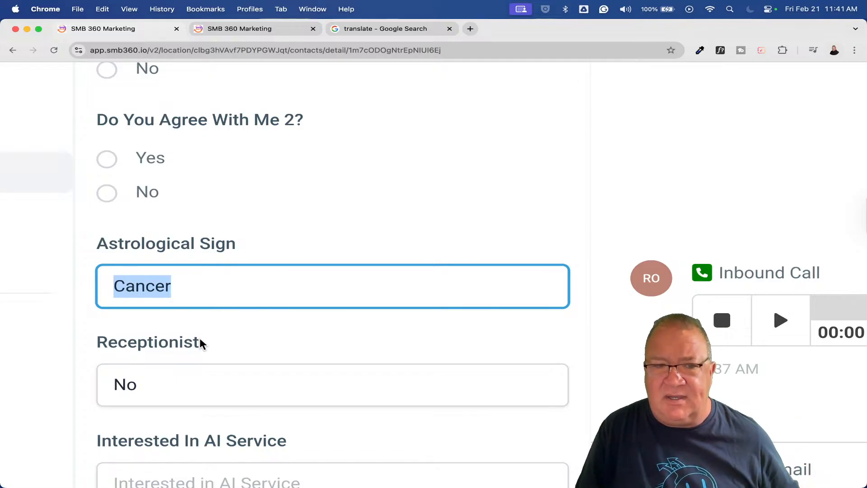
{"action": "scroll", "coordinate": [192, 304], "scroll_direction": "down", "scroll_amount": 3}
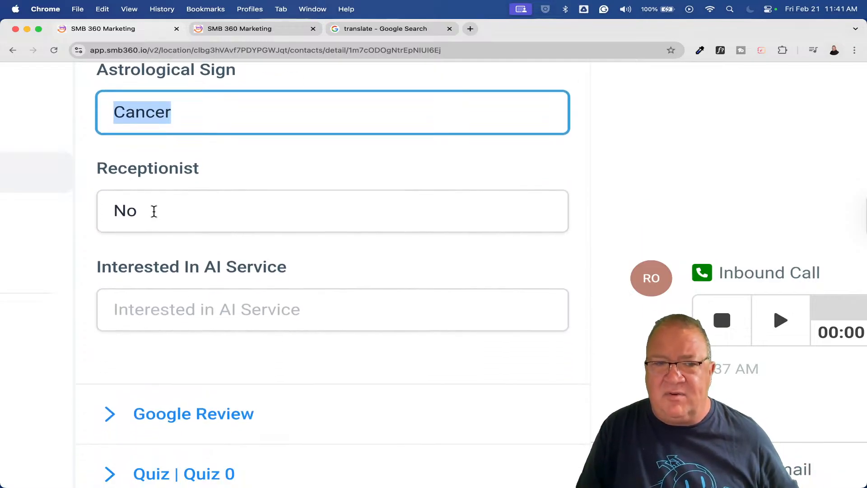
{"action": "key", "text": "Tab"}
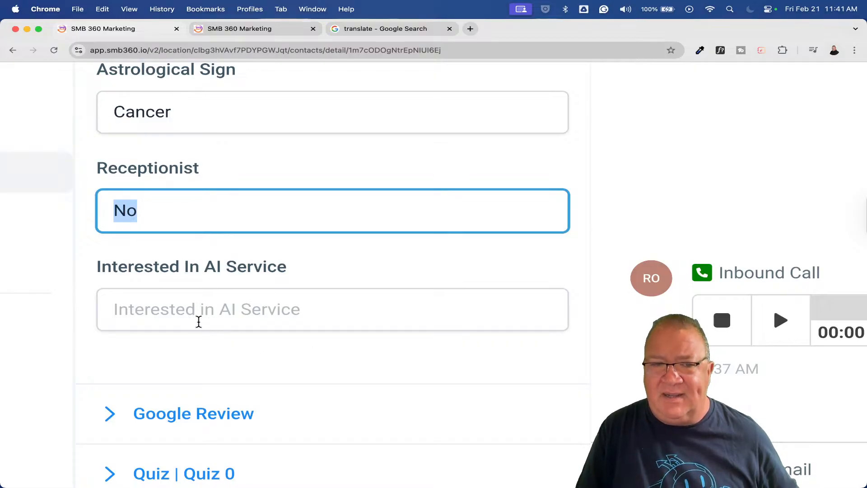
{"action": "left_click", "coordinate": [189, 316]}
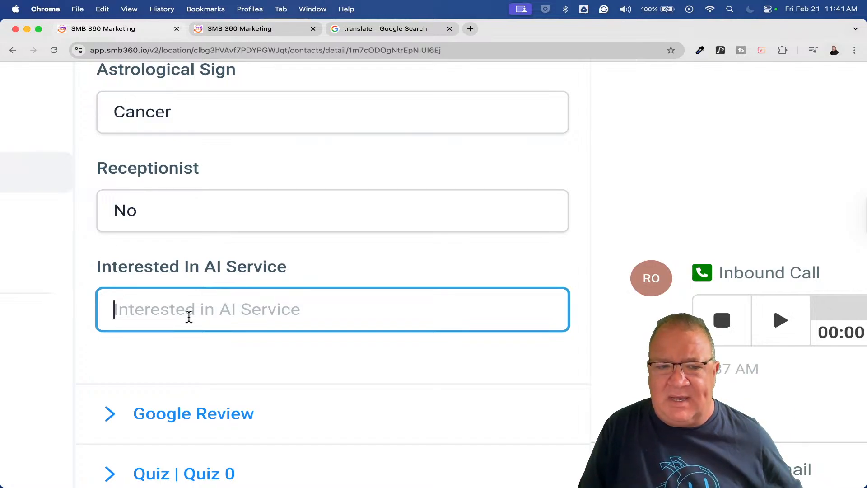
Collapse the contact's Additional Info section and check which tags the test call applied
{"action": "scroll", "coordinate": [189, 317], "scroll_direction": "down", "scroll_amount": 5}
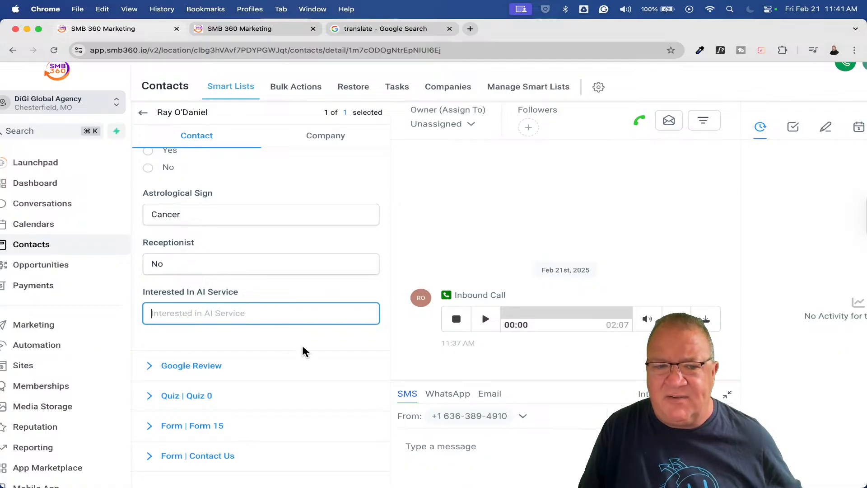
{"action": "scroll", "coordinate": [303, 346], "scroll_direction": "up", "scroll_amount": 10}
{"action": "scroll", "coordinate": [303, 346], "scroll_direction": "up", "scroll_amount": 15}
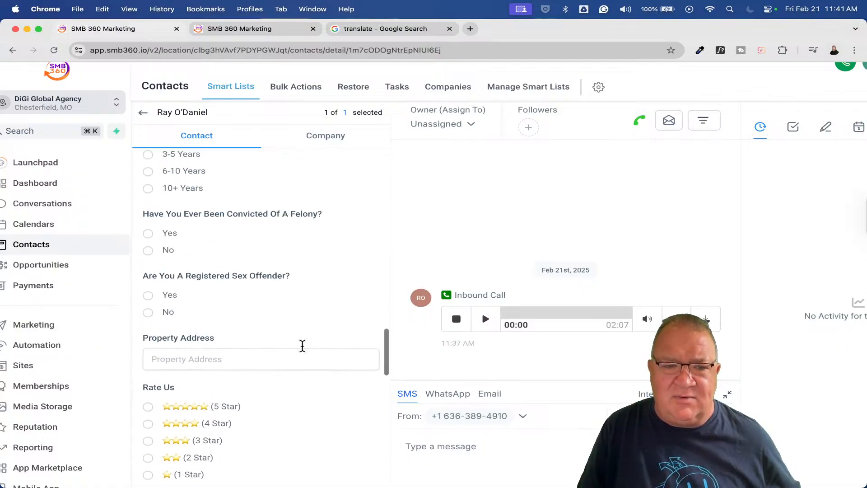
{"action": "scroll", "coordinate": [302, 351], "scroll_direction": "up", "scroll_amount": 15}
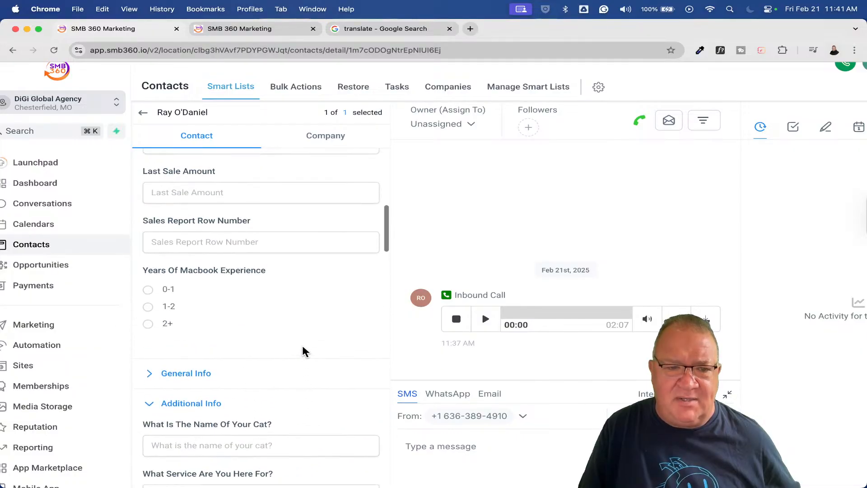
{"action": "scroll", "coordinate": [302, 351], "scroll_direction": "down", "scroll_amount": 5}
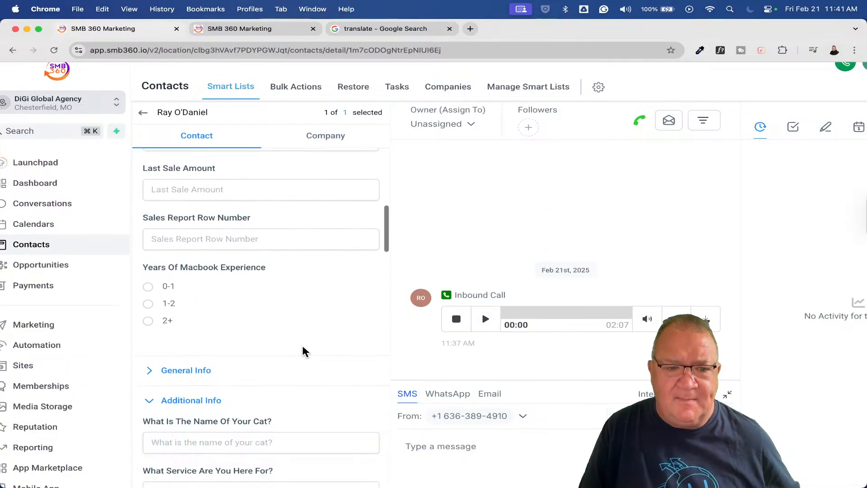
{"action": "left_click", "coordinate": [150, 335]}
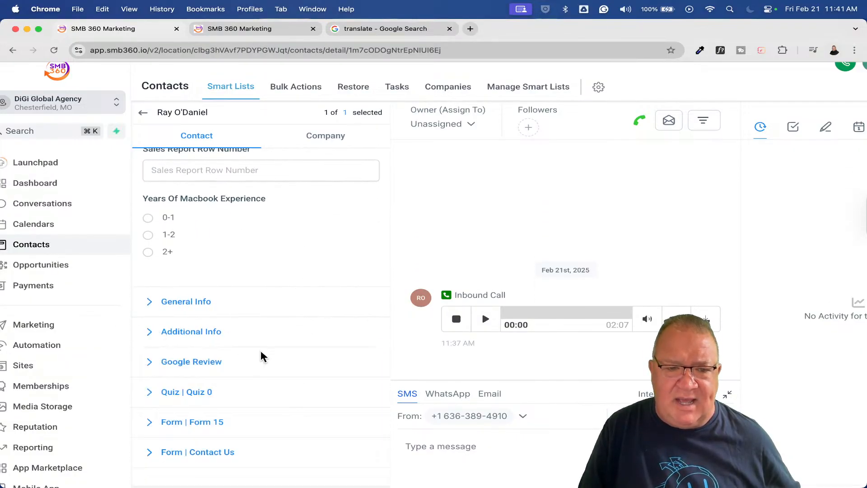
{"action": "scroll", "coordinate": [300, 379], "scroll_direction": "down", "scroll_amount": 5}
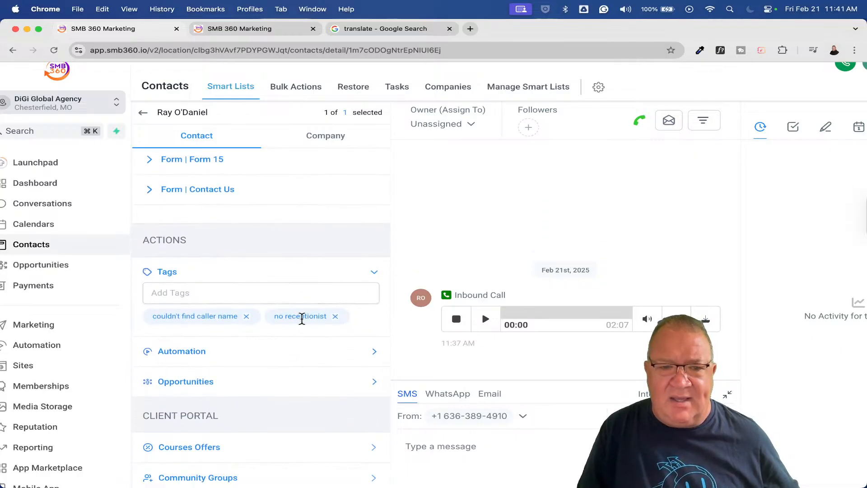
{"action": "scroll", "coordinate": [300, 315], "scroll_direction": "up", "scroll_amount": 5}
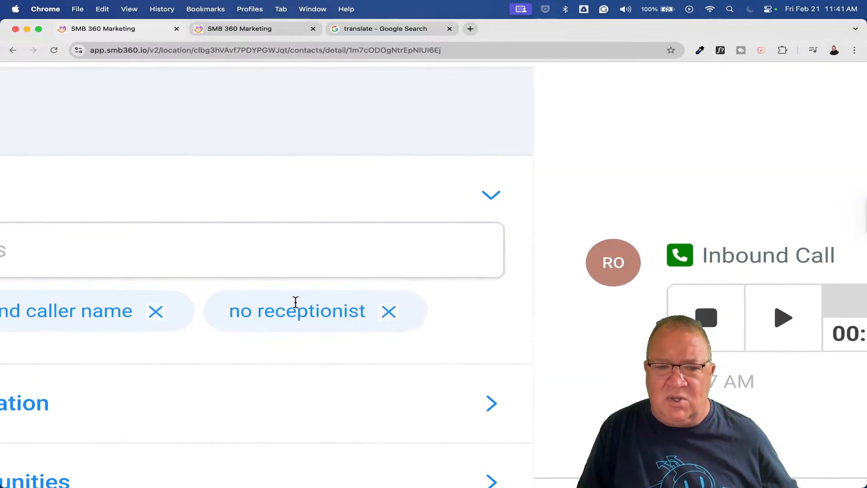
{"action": "scroll", "coordinate": [348, 319], "scroll_direction": "down", "scroll_amount": 5}
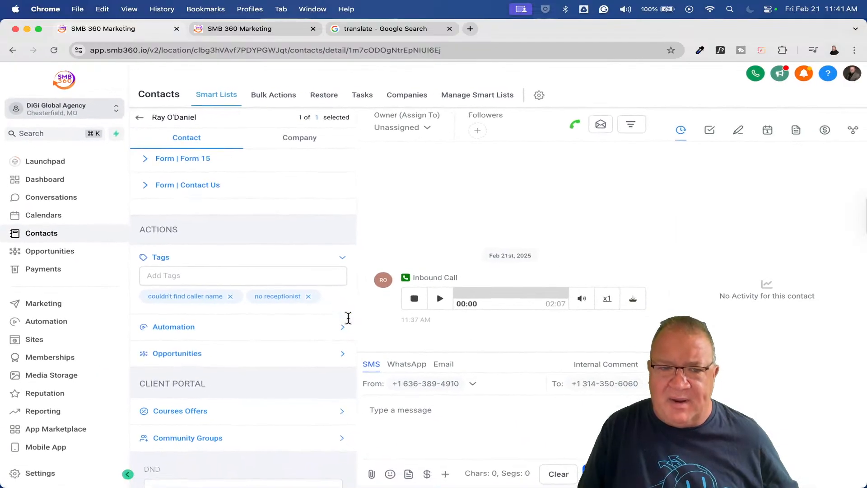
Search the automation workflows for "rece", open the Receptionist Reply workflow and view its enrollment history
{"action": "left_click", "coordinate": [46, 320]}
{"action": "left_click", "coordinate": [751, 191]}
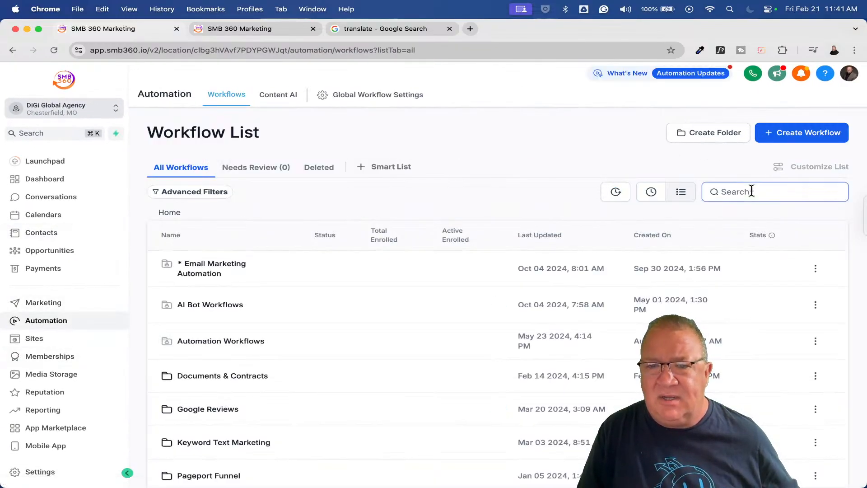
{"action": "type", "text": "rece"}
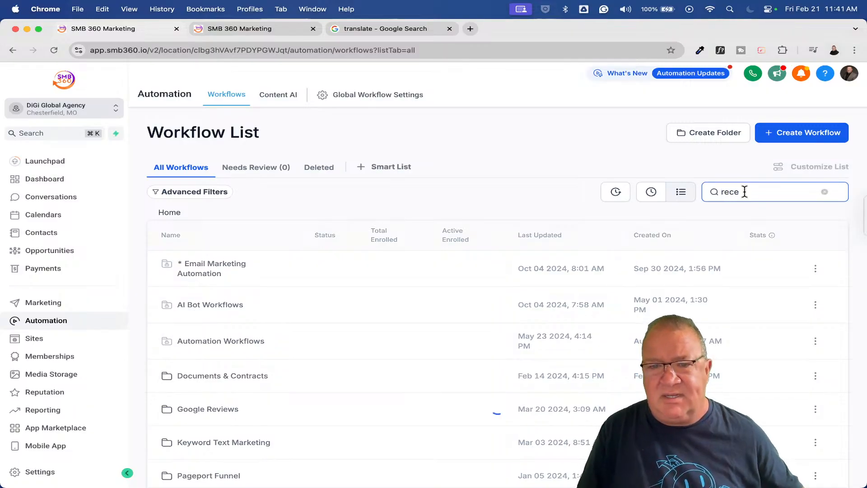
{"action": "left_click", "coordinate": [186, 261]}
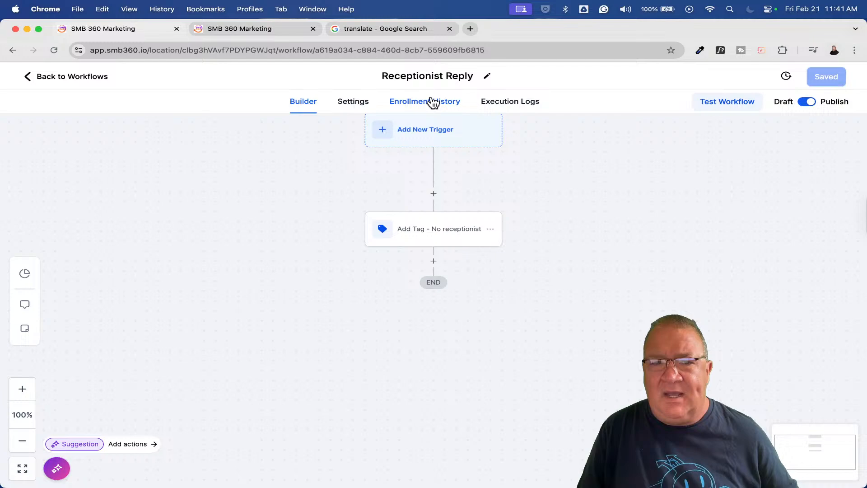
{"action": "left_click", "coordinate": [432, 102]}
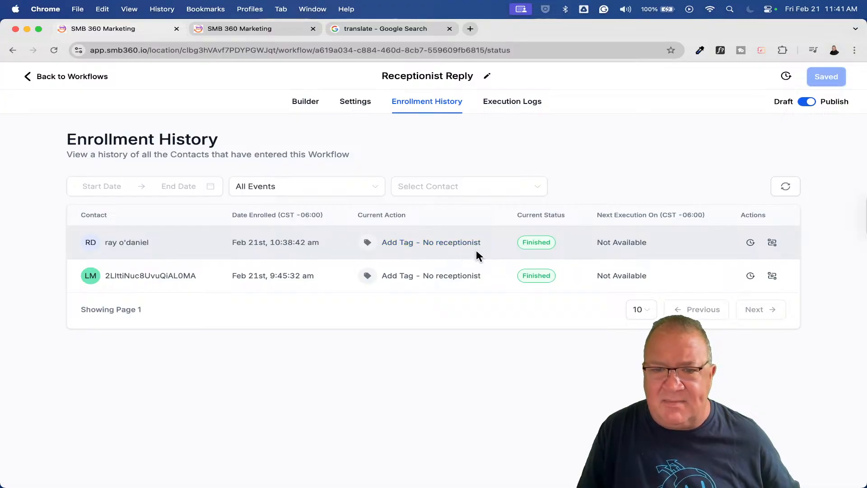
Leave the Receptionist Reply workflow and reopen the test caller's record from the contacts list
{"action": "left_click", "coordinate": [48, 78]}
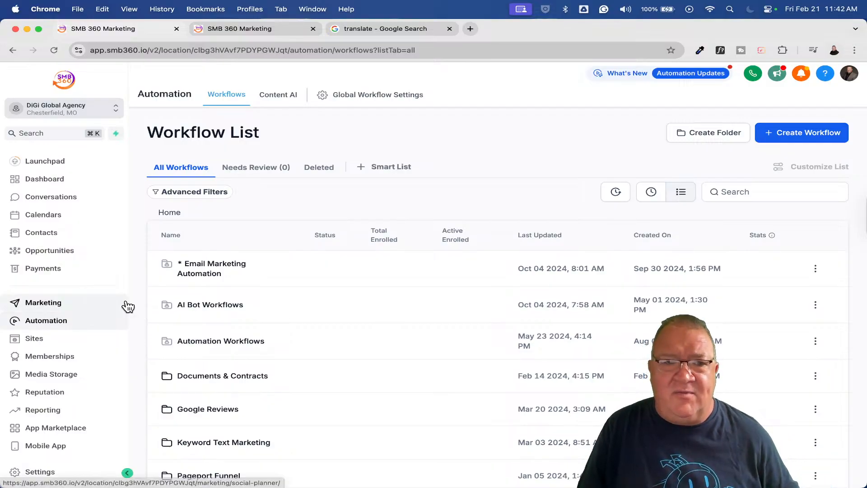
{"action": "left_click", "coordinate": [55, 238]}
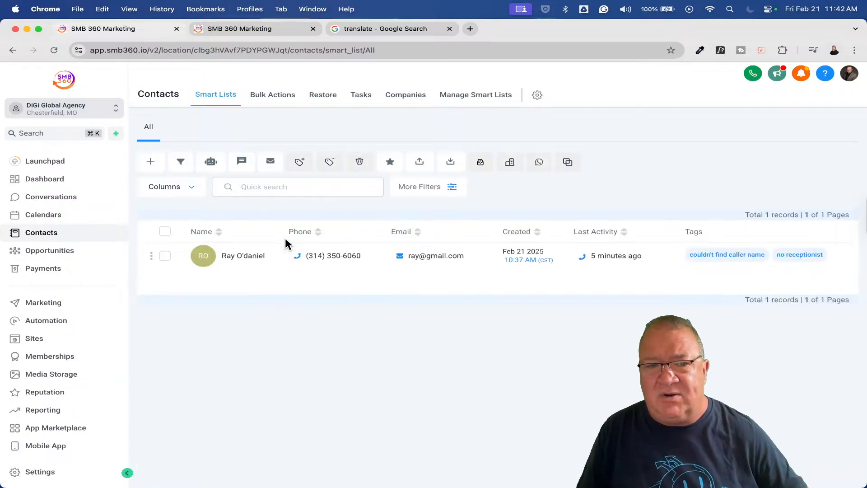
{"action": "left_click", "coordinate": [242, 256]}
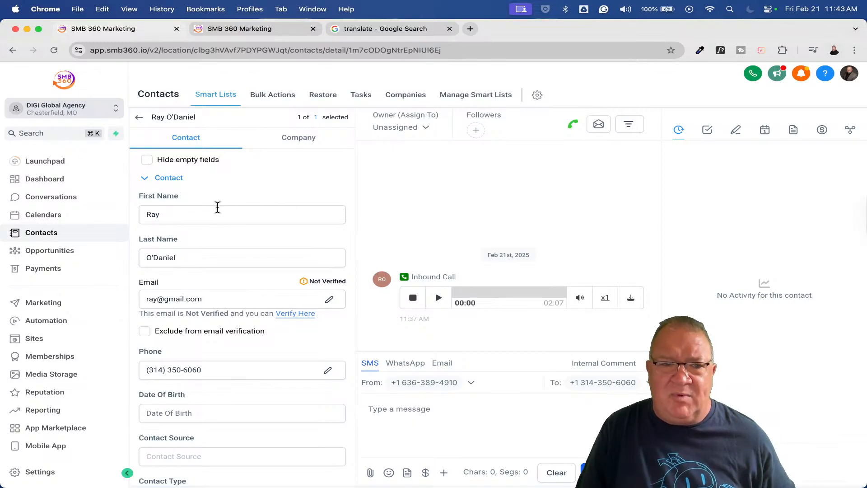
Open My Agent 900 for editing from the account's Voice AI agents settings
{"action": "left_click", "coordinate": [52, 473]}
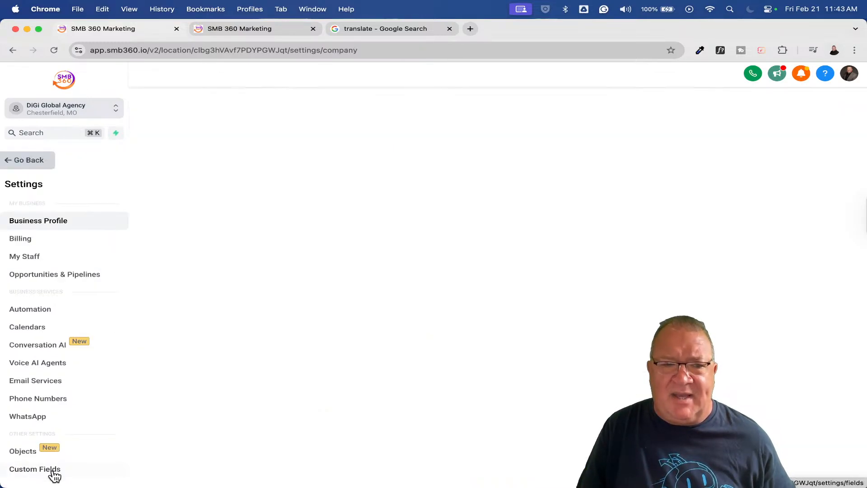
{"action": "left_click", "coordinate": [58, 363]}
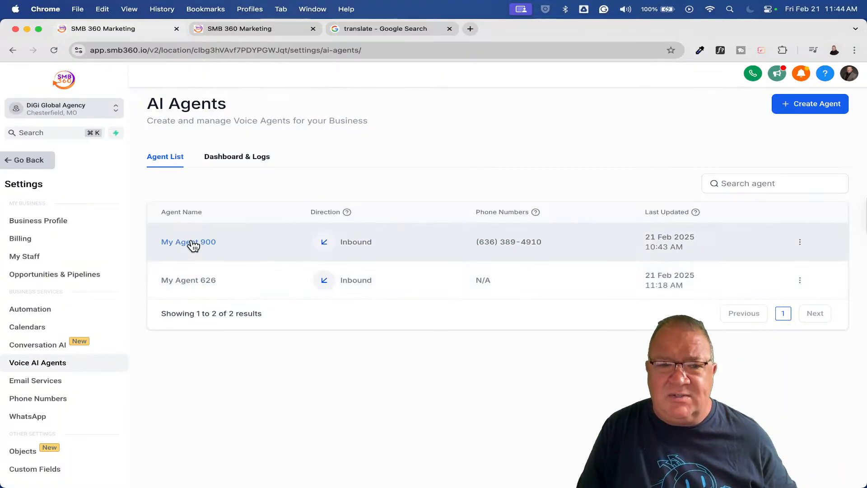
{"action": "left_click", "coordinate": [193, 243]}
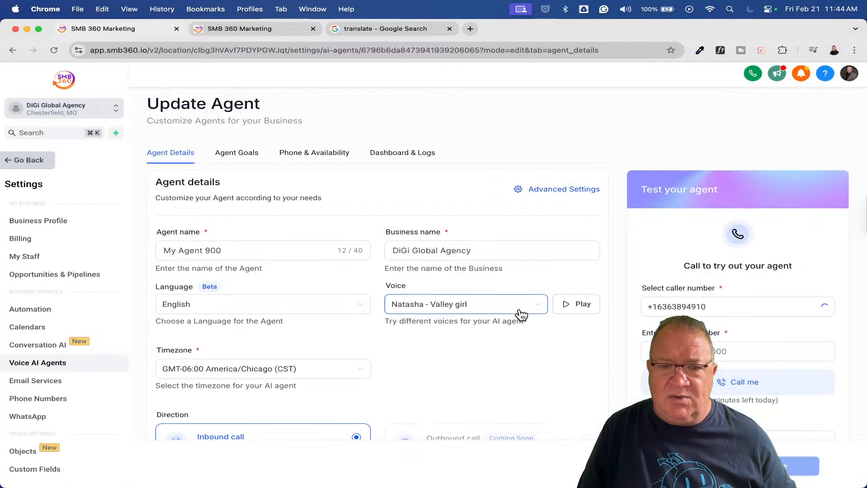
Set My Agent 900's language to Spanish and save the agent
{"action": "scroll", "coordinate": [520, 312], "scroll_direction": "down", "scroll_amount": 3}
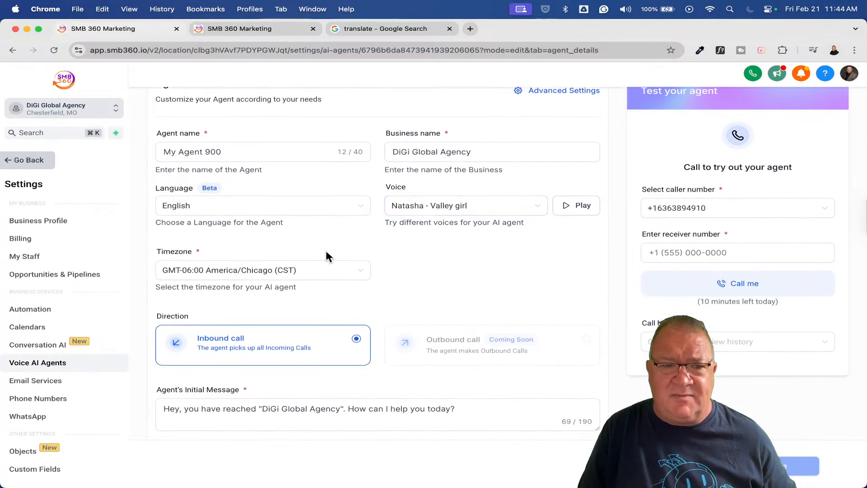
{"action": "left_click", "coordinate": [368, 205]}
{"action": "left_click", "coordinate": [212, 265]}
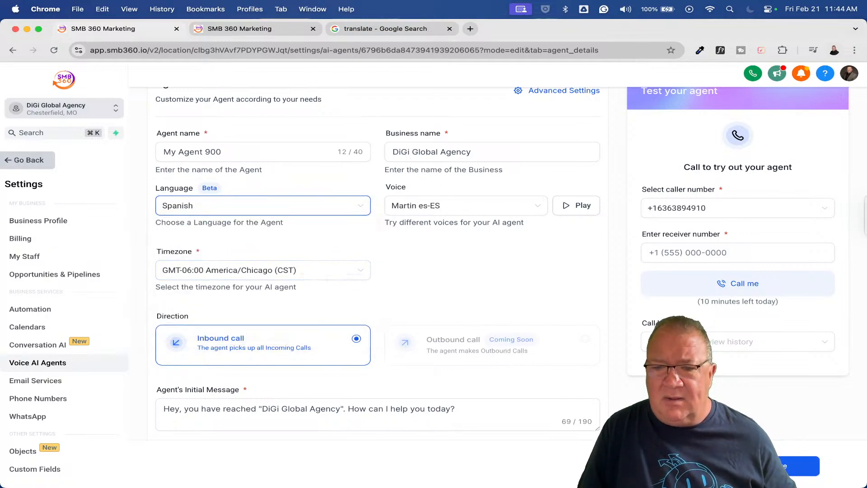
{"action": "left_click", "coordinate": [786, 465]}
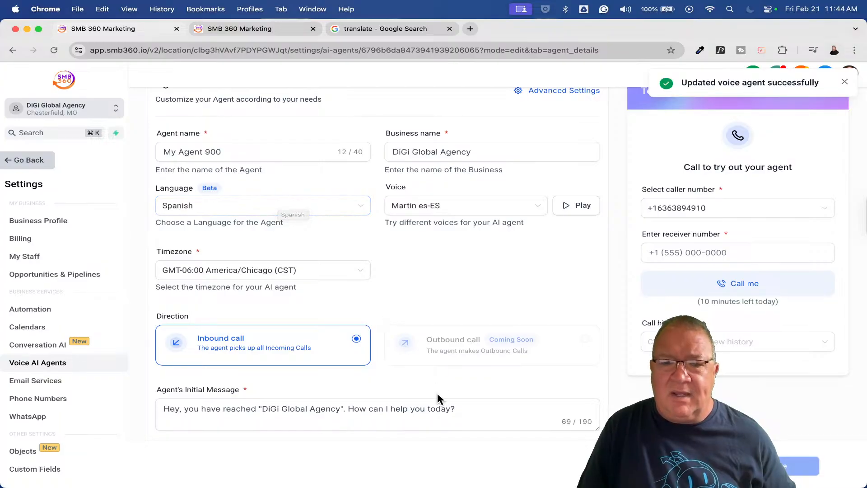
Look over the agent's initial message and the Spanish voices on offer, without choosing another voice
{"action": "left_click_drag", "start_coordinate": [465, 408], "coordinate": [154, 406]}
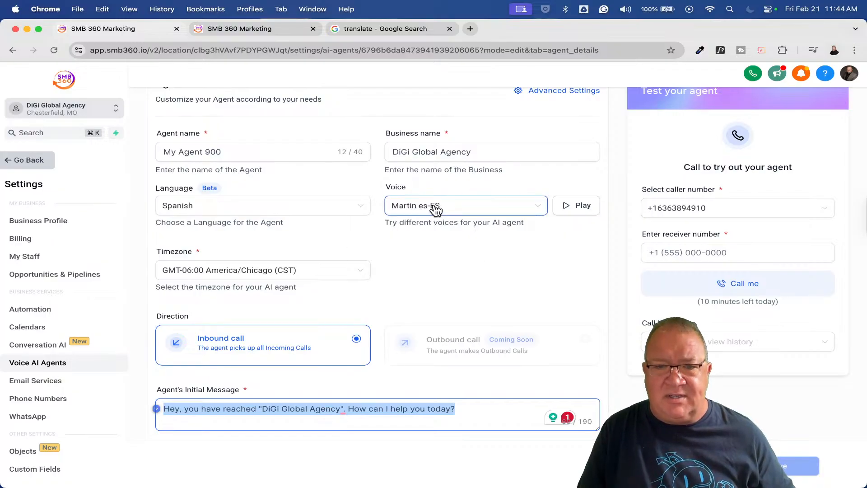
{"action": "left_click", "coordinate": [539, 206]}
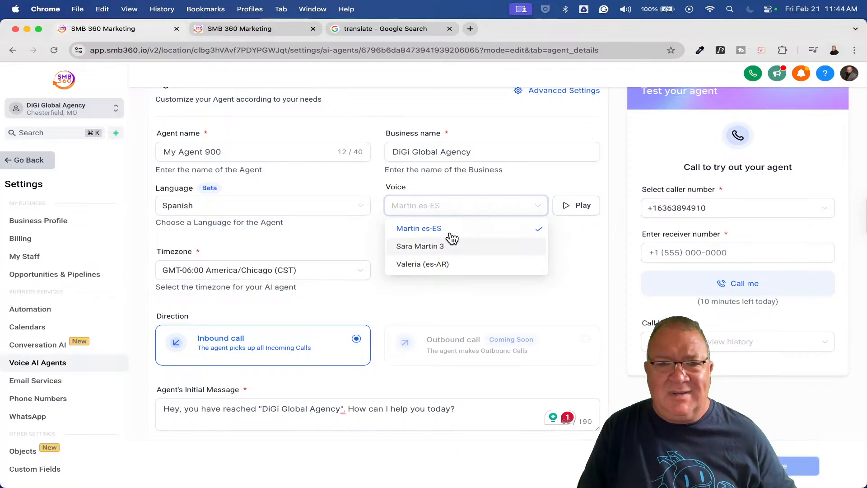
{"action": "left_click", "coordinate": [450, 189]}
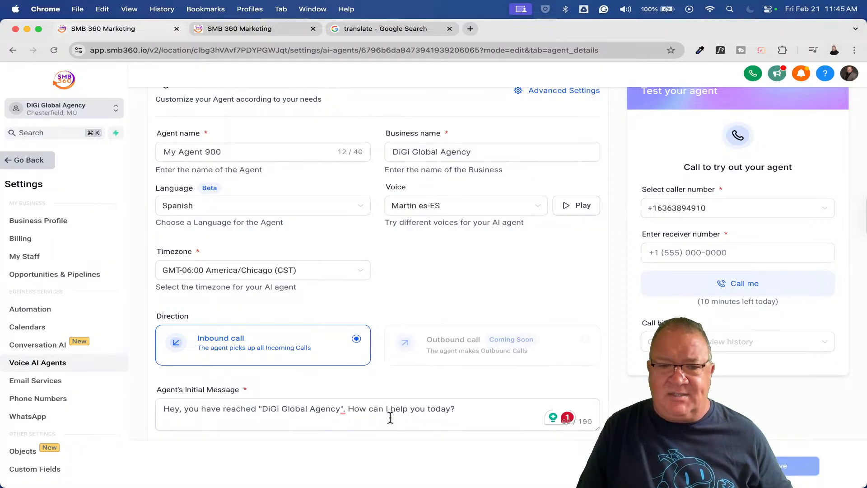
{"action": "left_click", "coordinate": [164, 410]}
{"action": "left_click_drag", "start_coordinate": [164, 410], "coordinate": [538, 408]}
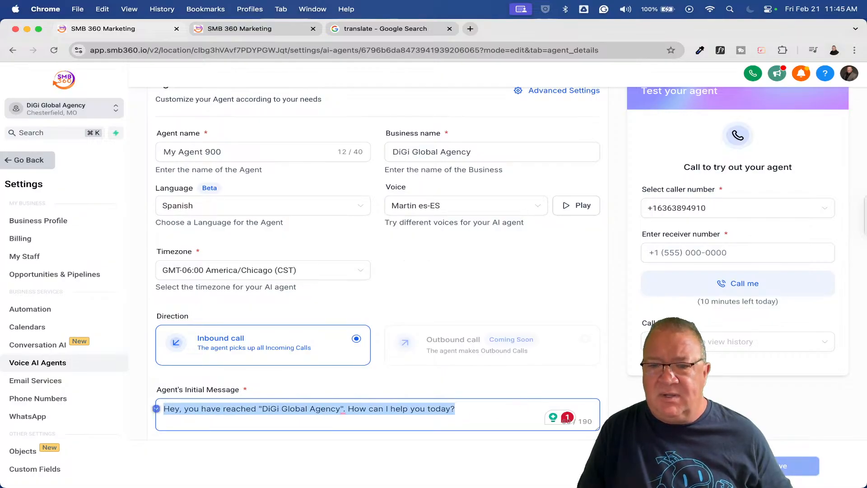
Switch to the Fresh Flow HVAC account, place a test call to the Digi Global Marketing contact and end the call
{"action": "left_click", "coordinate": [252, 29]}
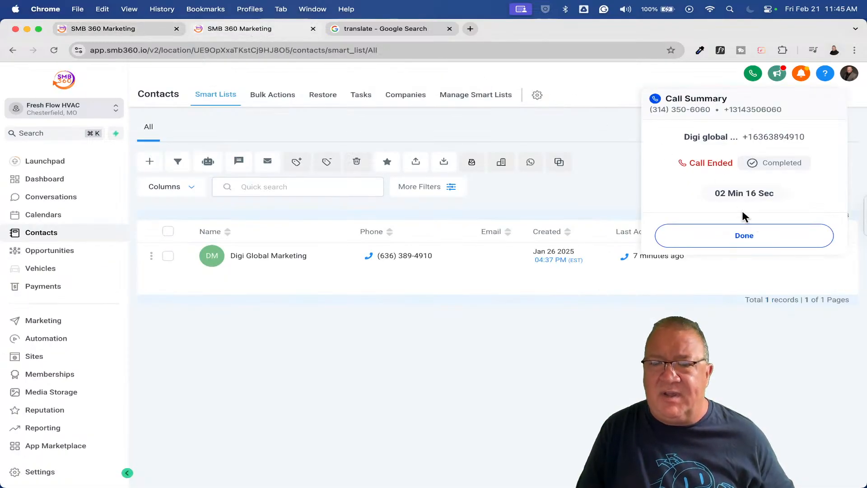
{"action": "left_click", "coordinate": [738, 239]}
{"action": "left_click", "coordinate": [755, 73]}
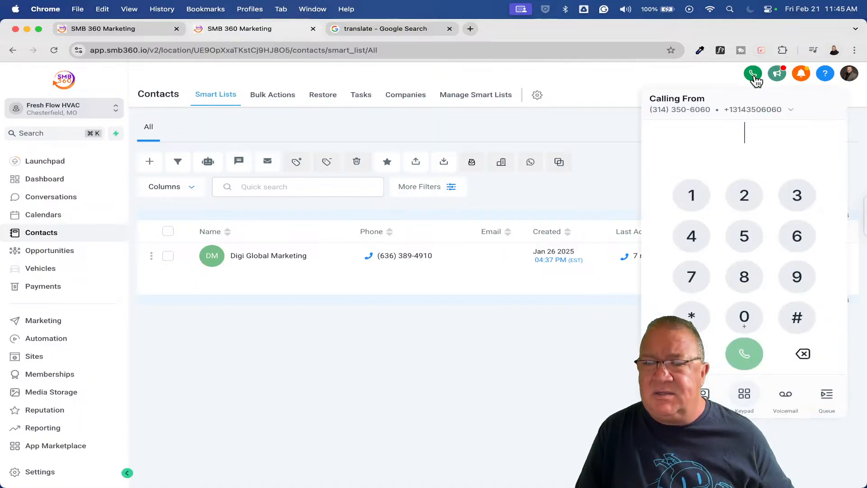
{"action": "left_click", "coordinate": [705, 395]}
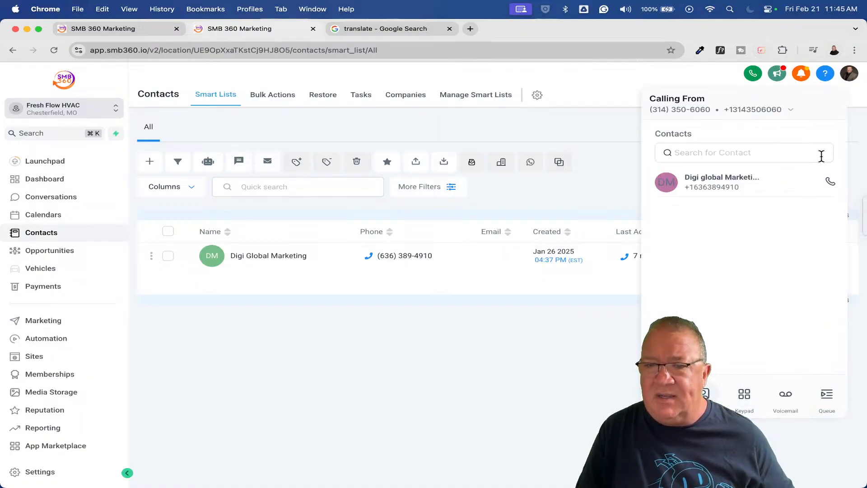
{"action": "left_click", "coordinate": [830, 182]}
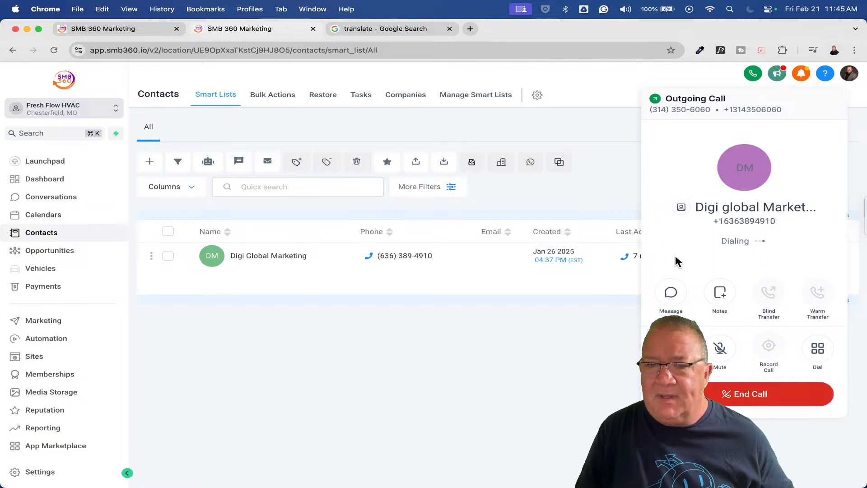
{"action": "key", "text": "XF86AudioRaiseVolume"}
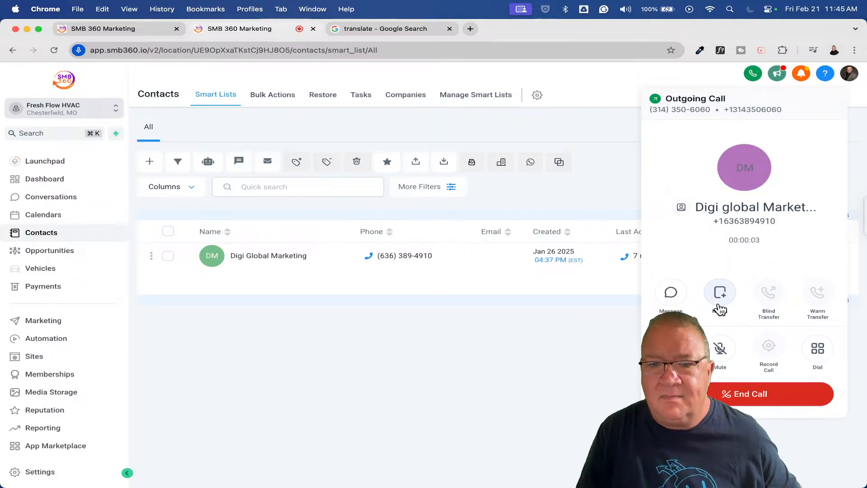
{"action": "left_click", "coordinate": [728, 395]}
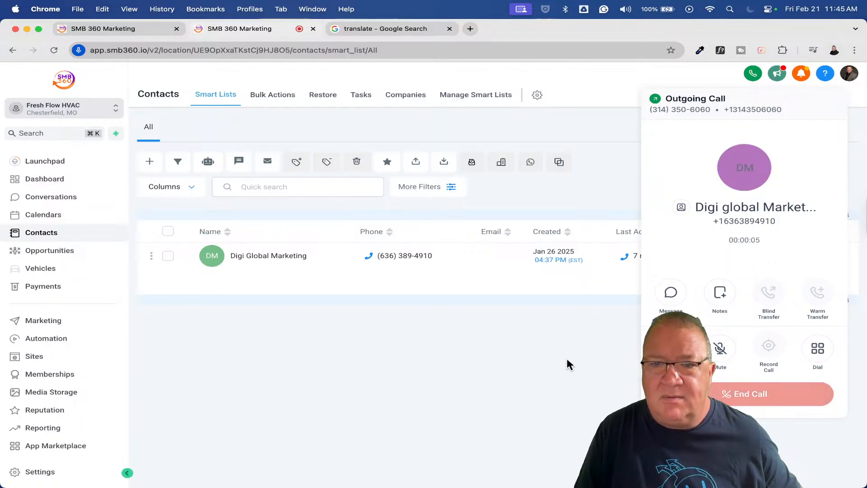
Return to the DiGi Global Agency account and open the configuration of its default phone number
{"action": "left_click", "coordinate": [96, 29]}
{"action": "left_click", "coordinate": [58, 397]}
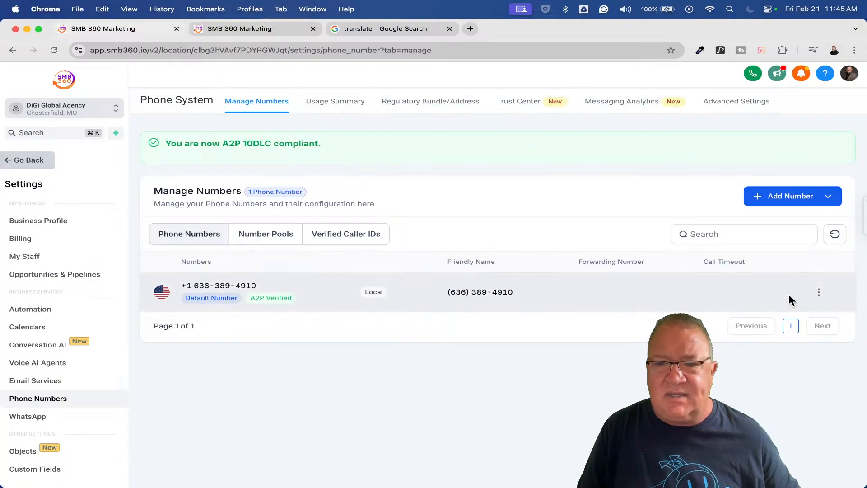
{"action": "left_click", "coordinate": [818, 292]}
{"action": "left_click", "coordinate": [732, 366]}
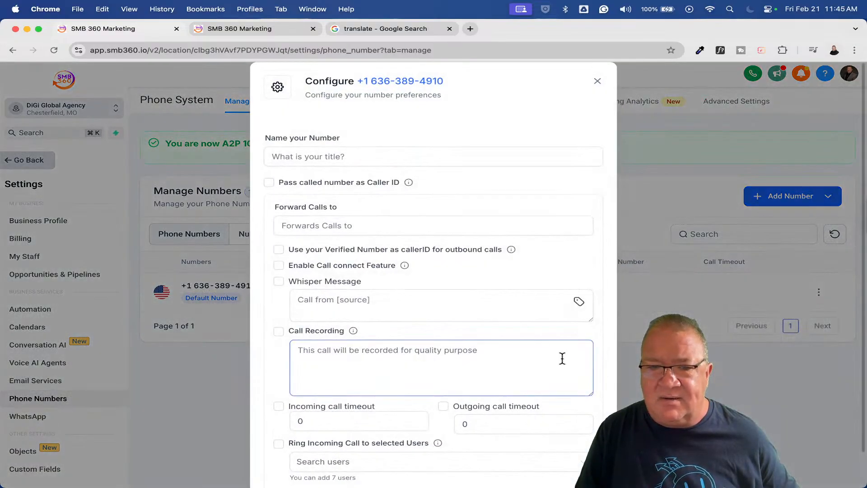
Delete the call recording announcement text from the default number's configuration and save the number with call recording off
{"action": "left_click", "coordinate": [518, 356]}
{"action": "left_click_drag", "start_coordinate": [487, 416], "coordinate": [410, 421]}
{"action": "key", "text": "Right"}
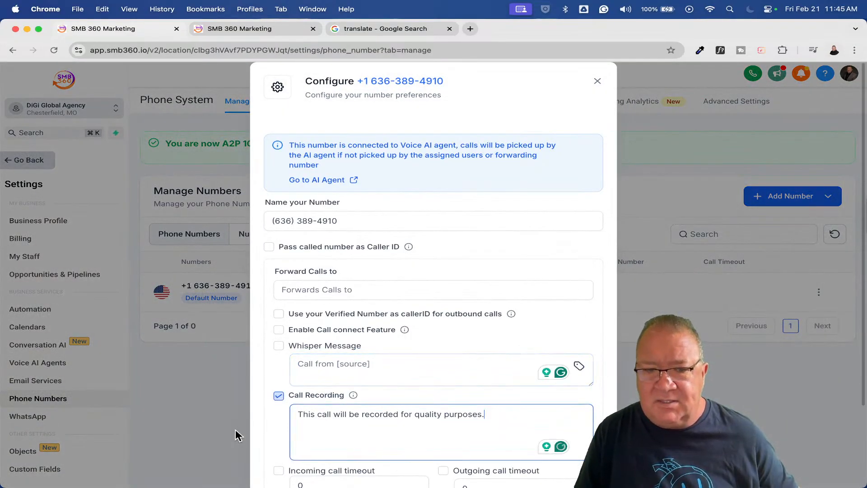
{"action": "key", "text": "BackSpace"}
{"action": "key", "text": "BackSpace"}
{"action": "key", "text": "BackSpace"}
{"action": "key", "text": "BackSpace"}
{"action": "key", "text": "BackSpace"}
{"action": "key", "text": "BackSpace"}
{"action": "key", "text": "BackSpace"}
{"action": "key", "text": "BackSpace"}
{"action": "key", "text": "BackSpace"}
{"action": "key", "text": "BackSpace"}
{"action": "key", "text": "BackSpace"}
{"action": "key", "text": "BackSpace"}
{"action": "key", "text": "BackSpace"}
{"action": "key", "text": "BackSpace"}
{"action": "key", "text": "BackSpace"}
{"action": "key", "text": "BackSpace"}
{"action": "key", "text": "BackSpace"}
{"action": "key", "text": "BackSpace"}
{"action": "key", "text": "BackSpace"}
{"action": "key", "text": "BackSpace"}
{"action": "key", "text": "BackSpace"}
{"action": "key", "text": "BackSpace"}
{"action": "key", "text": "BackSpace"}
{"action": "key", "text": "BackSpace"}
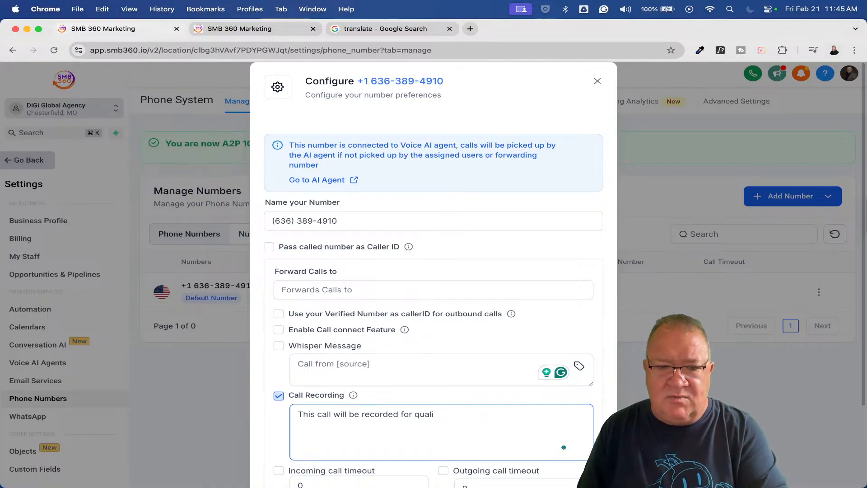
{"action": "key", "text": "BackSpace"}
{"action": "key", "text": "BackSpace"}
{"action": "key", "text": "BackSpace"}
{"action": "key", "text": "BackSpace"}
{"action": "key", "text": "BackSpace"}
{"action": "key", "text": "BackSpace"}
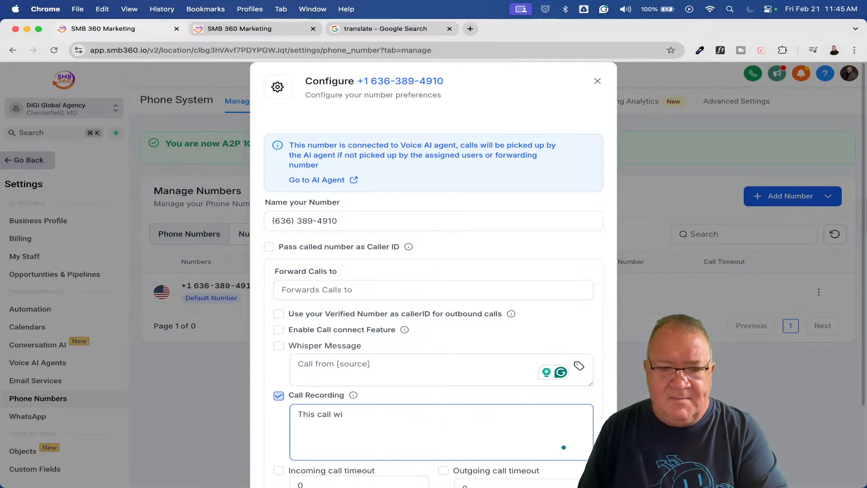
{"action": "key", "text": "BackSpace"}
{"action": "key", "text": "BackSpace"}
{"action": "key", "text": "BackSpace"}
{"action": "key", "text": "BackSpace"}
{"action": "key", "text": "BackSpace"}
{"action": "key", "text": "BackSpace"}
{"action": "left_click", "coordinate": [538, 400]}
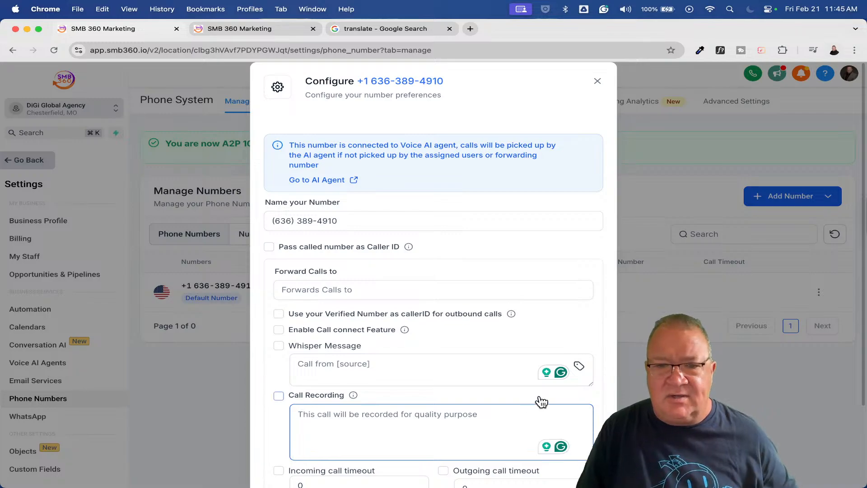
{"action": "scroll", "coordinate": [542, 402], "scroll_direction": "down", "scroll_amount": 3}
{"action": "left_click", "coordinate": [581, 466]}
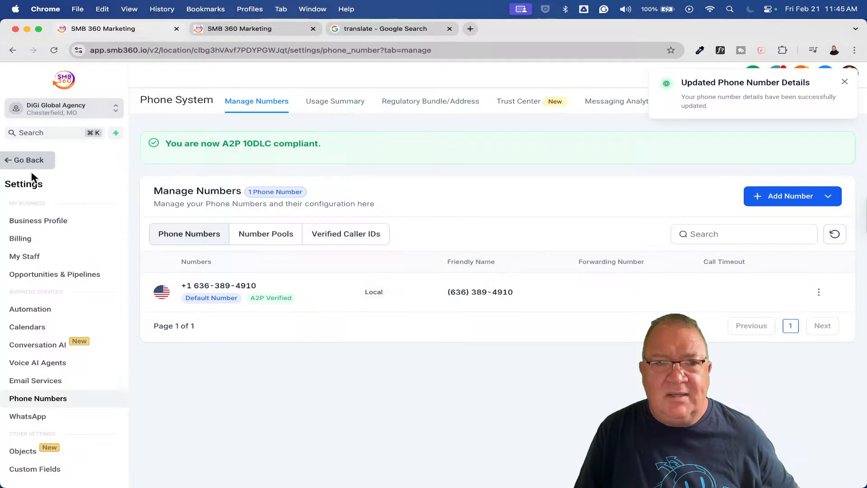
Switch to the Fresh Flow HVAC account, place another test call to the Digi Global Marketing contact, end it and dismiss the call summary
{"action": "left_click", "coordinate": [244, 28]}
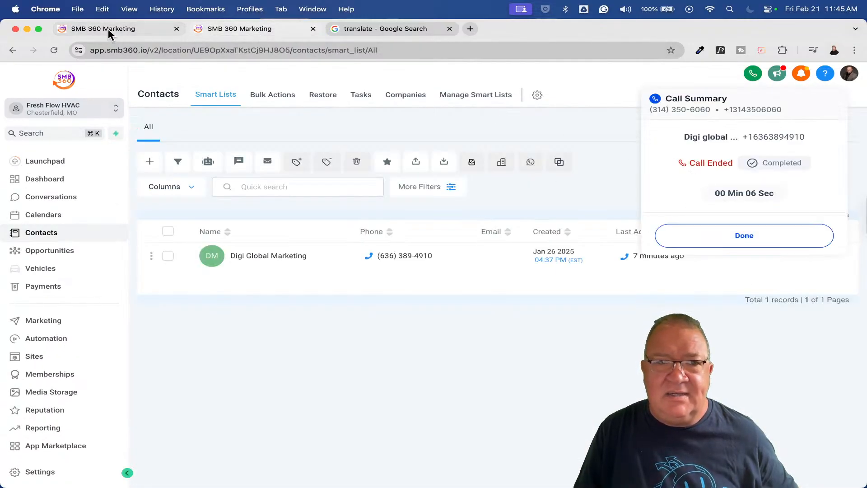
{"action": "left_click", "coordinate": [108, 30]}
{"action": "left_click", "coordinate": [241, 29]}
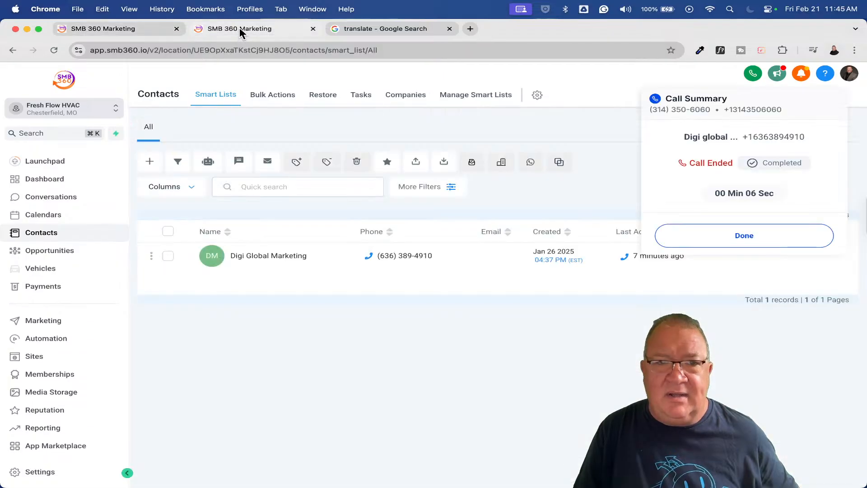
{"action": "left_click", "coordinate": [742, 238]}
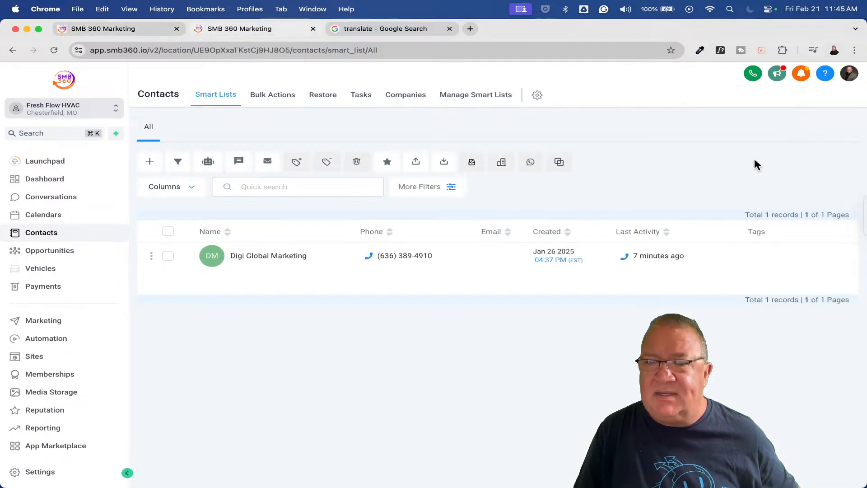
{"action": "left_click", "coordinate": [760, 78]}
{"action": "left_click", "coordinate": [704, 395]}
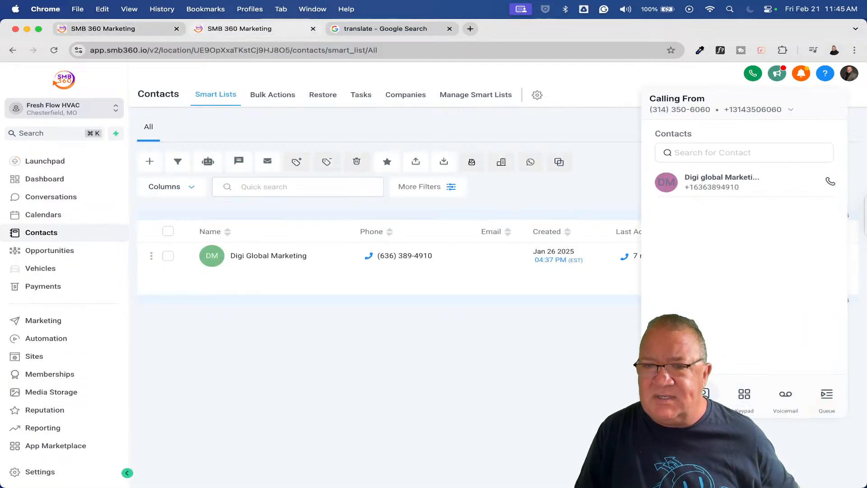
{"action": "left_click", "coordinate": [830, 181]}
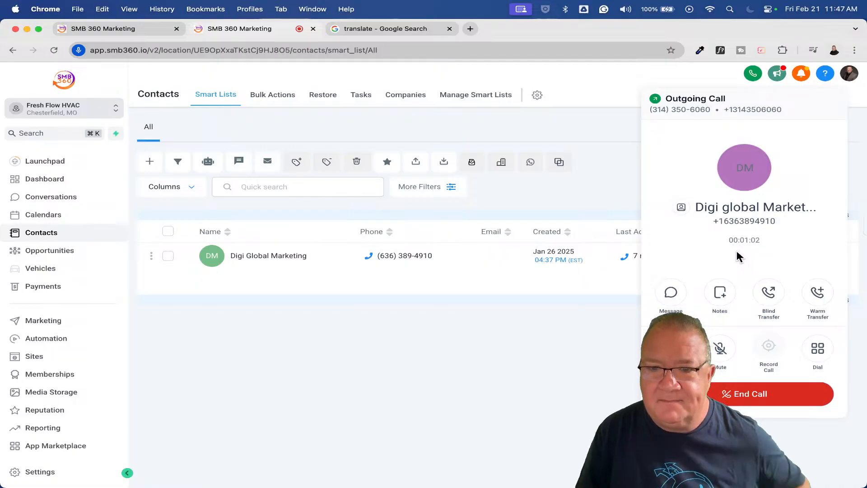
{"action": "left_click", "coordinate": [745, 399]}
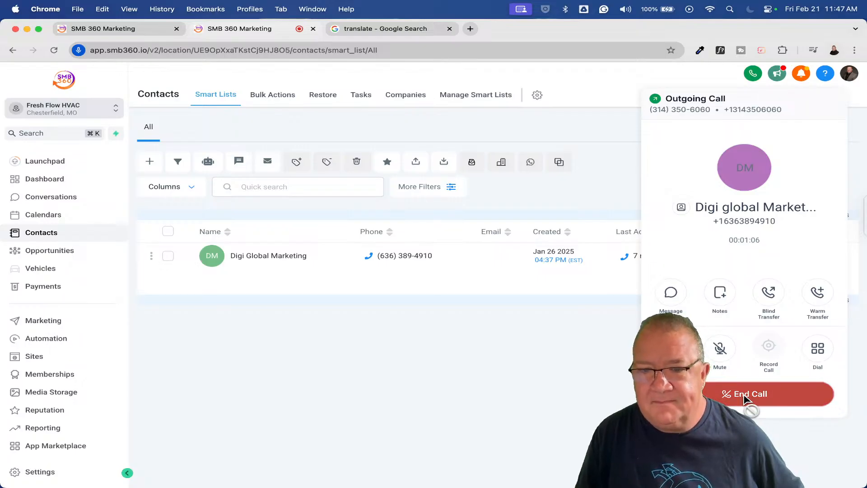
{"action": "left_click", "coordinate": [773, 238]}
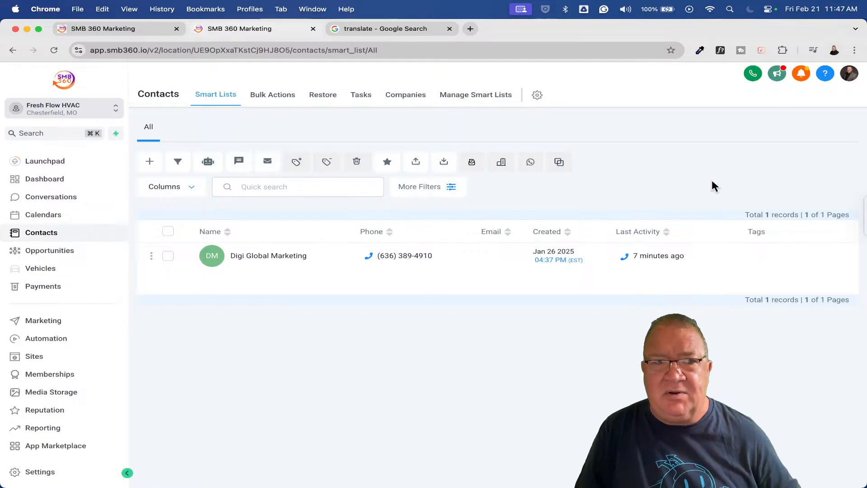
Return to the DiGi Global Agency account and open My Agent 900's details from its Voice AI agents
{"action": "left_click", "coordinate": [110, 30]}
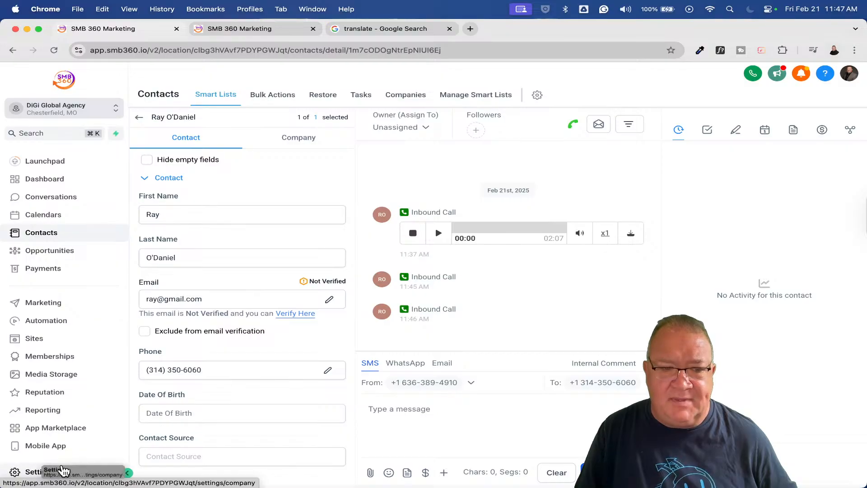
{"action": "left_click", "coordinate": [72, 471]}
{"action": "left_click", "coordinate": [60, 362]}
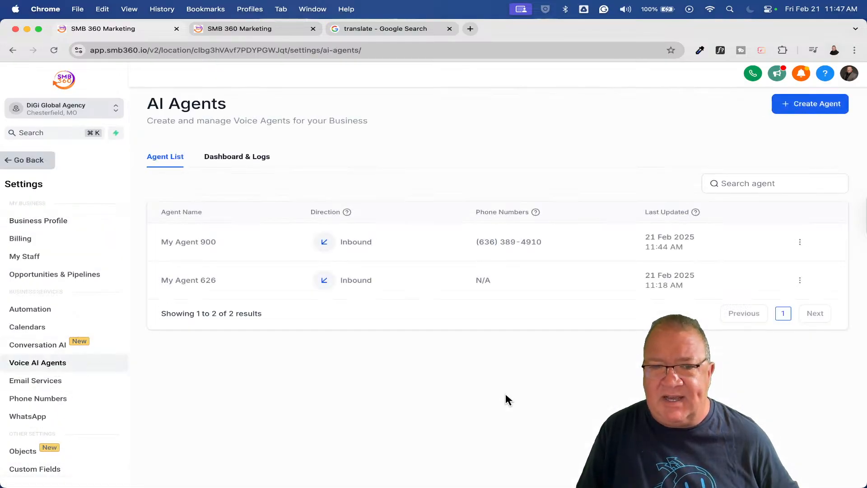
{"action": "left_click", "coordinate": [180, 242]}
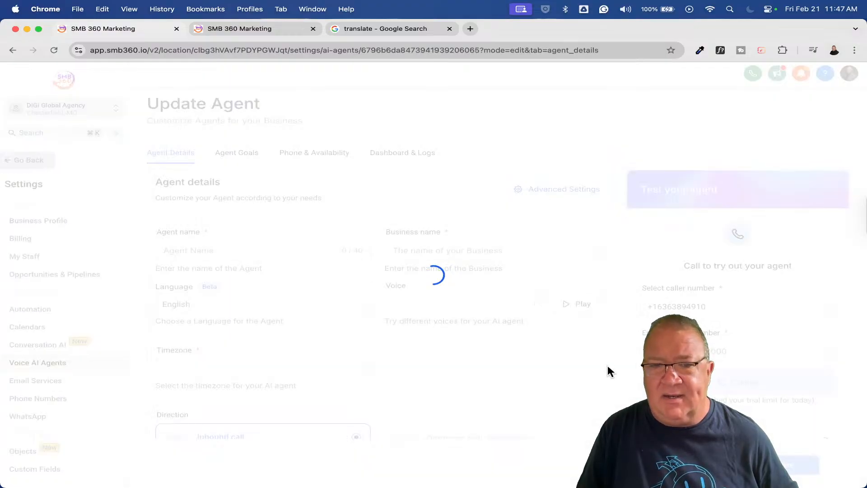
{"action": "scroll", "coordinate": [609, 374], "scroll_direction": "down", "scroll_amount": 4}
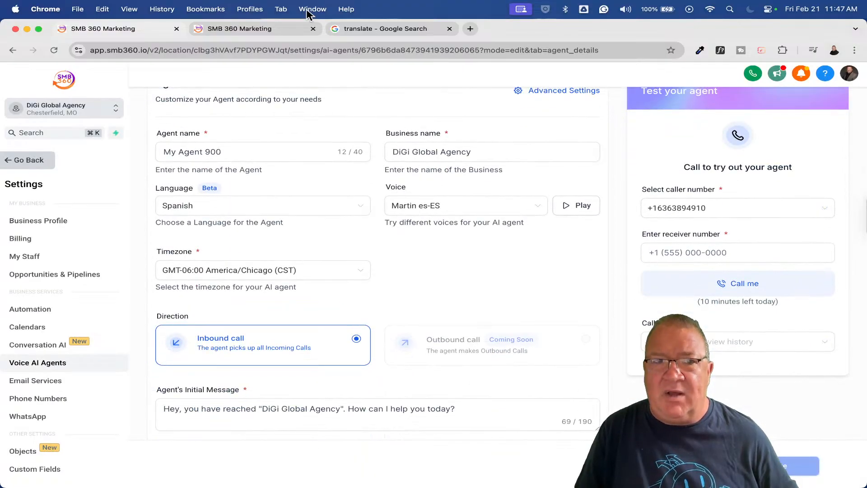
Cut the agent's initial message, translate it from English to Spanish with Google's translator and copy the translation
{"action": "left_click_drag", "start_coordinate": [519, 407], "coordinate": [164, 413]}
{"action": "key", "text": "super+x"}
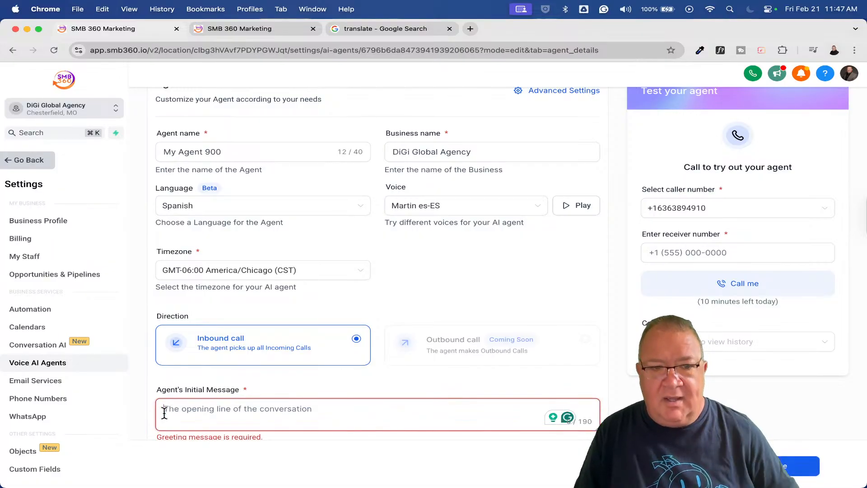
{"action": "left_click", "coordinate": [383, 25]}
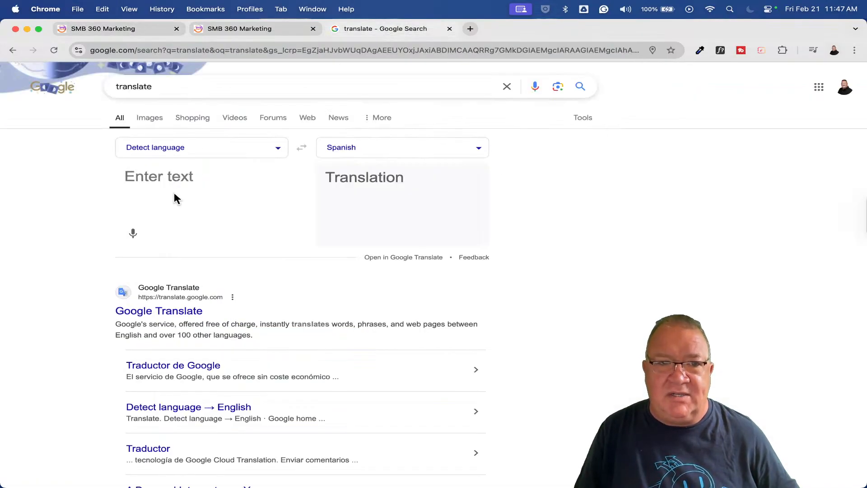
{"action": "key", "text": "super+v"}
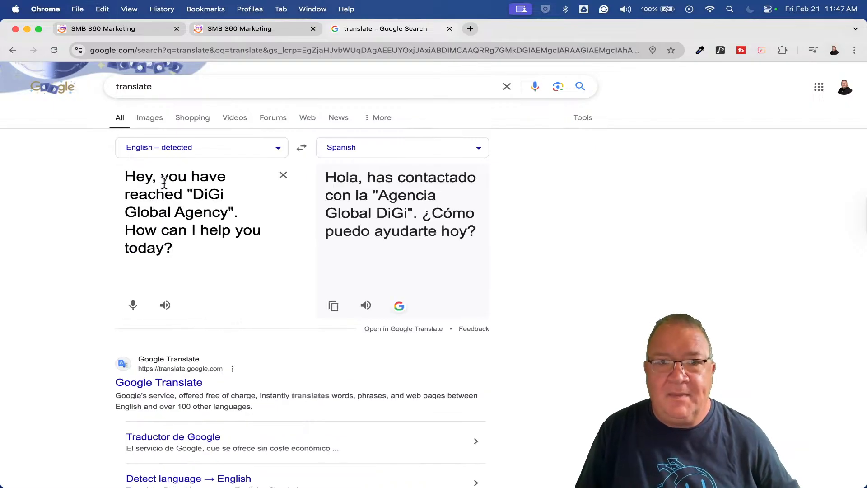
{"action": "left_click", "coordinate": [333, 308]}
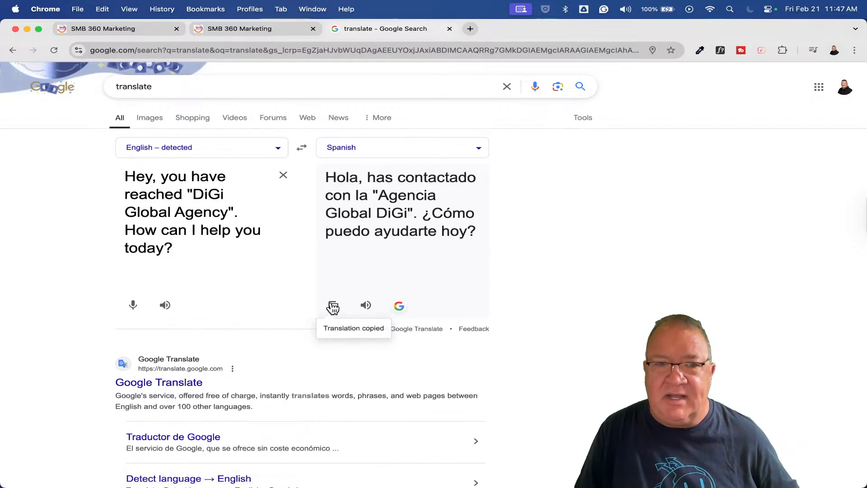
Set My Agent 900's initial message to "Hola, has contactado con la "Agencia Global DiGi". ¿Cómo puedo ayudarte hoy?" and save the agent
{"action": "key", "text": "super+1"}
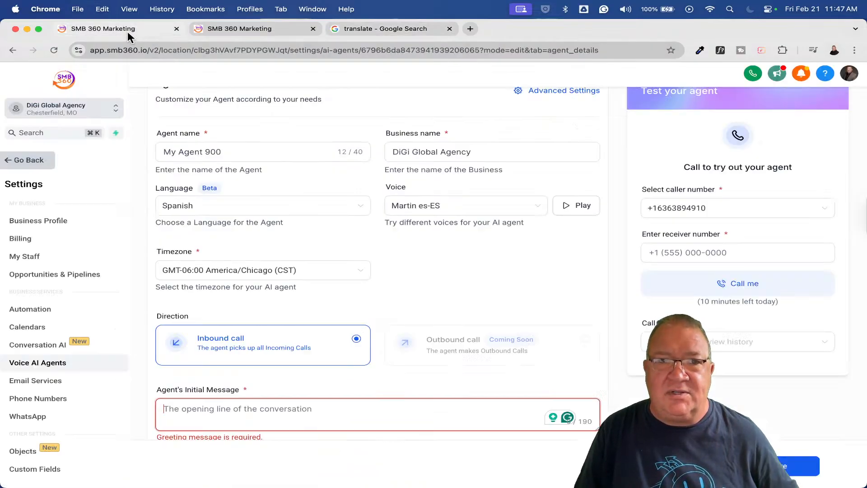
{"action": "left_click", "coordinate": [218, 421]}
{"action": "key", "text": "super+v"}
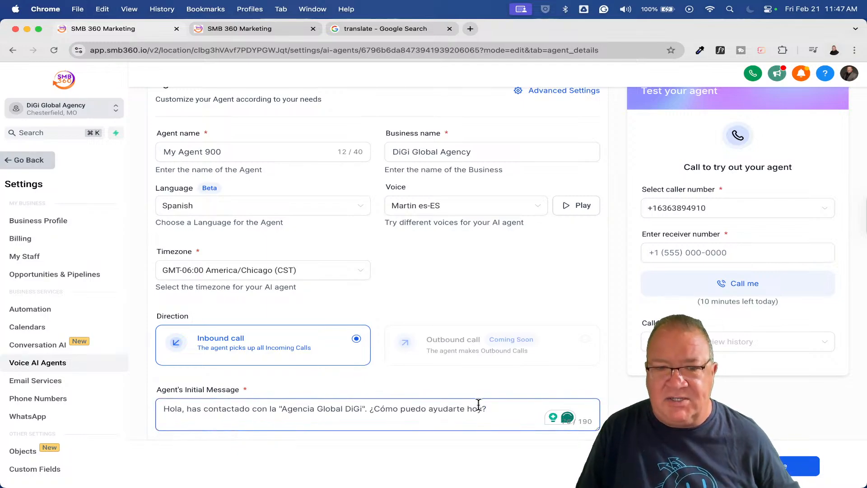
{"action": "left_click", "coordinate": [789, 470]}
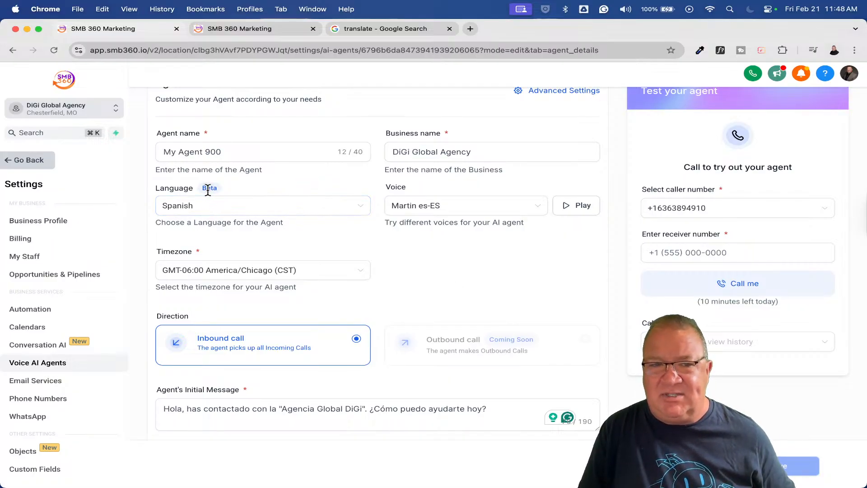
{"action": "scroll", "coordinate": [208, 190], "scroll_direction": "up", "scroll_amount": 5}
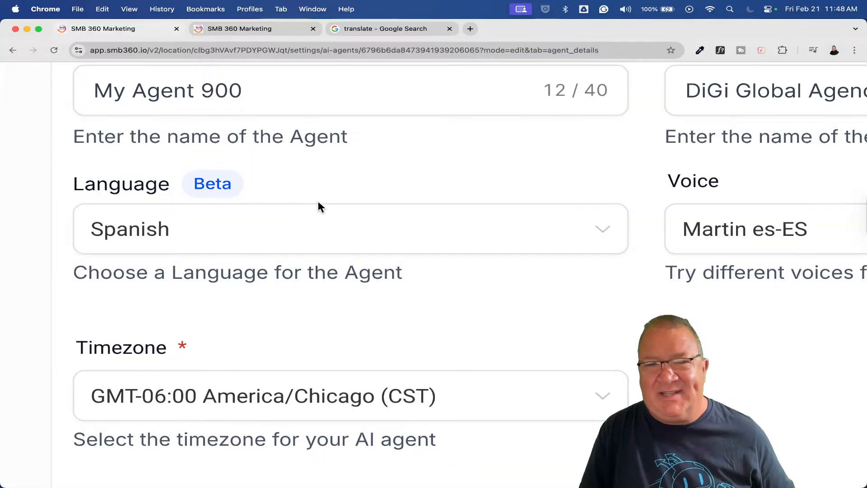
{"action": "scroll", "coordinate": [575, 325], "scroll_direction": "down", "scroll_amount": 5}
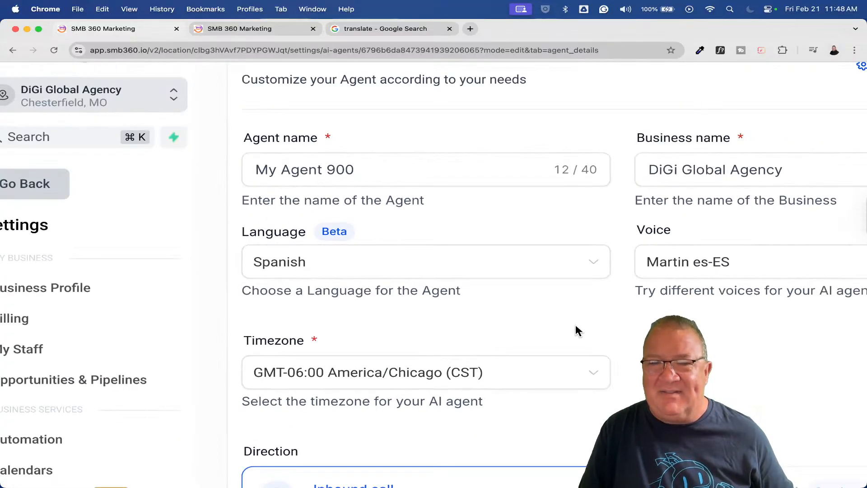
{"action": "scroll", "coordinate": [575, 323], "scroll_direction": "down", "scroll_amount": 2}
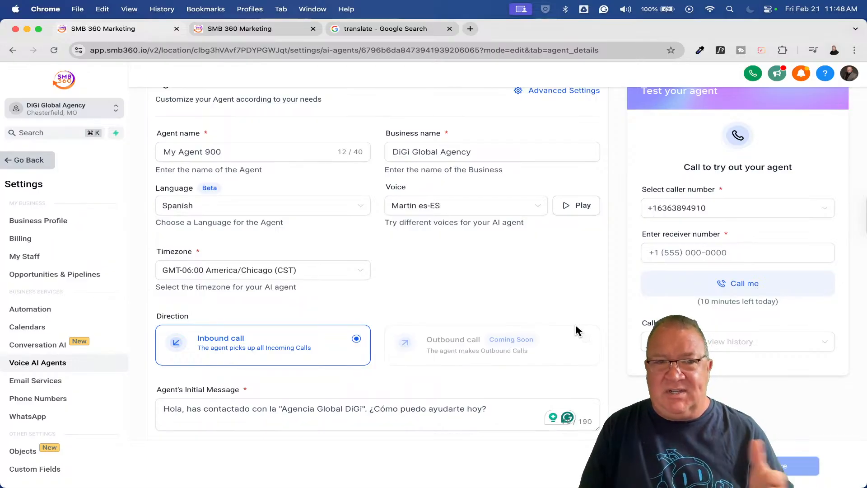
Test the Spanish greeting by calling the Digi Global Marketing contact from the Fresh Flow HVAC account, then end the call and dismiss its summary
{"action": "left_click", "coordinate": [221, 30]}
{"action": "left_click", "coordinate": [753, 75]}
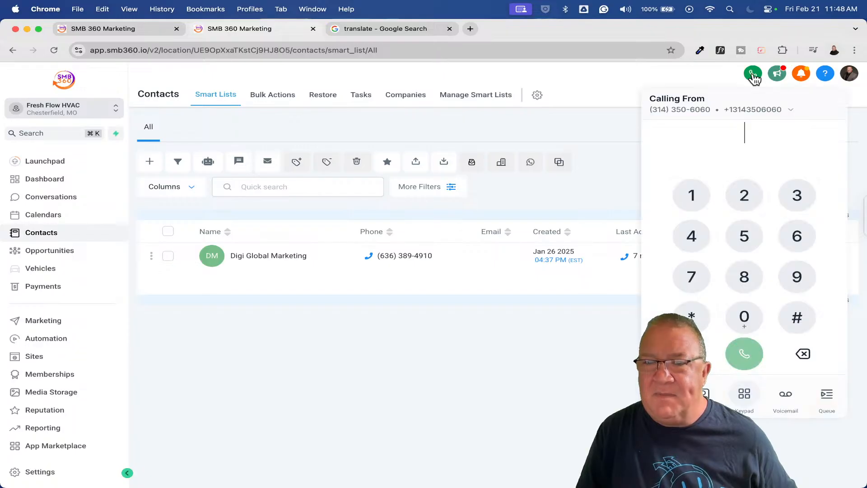
{"action": "left_click", "coordinate": [704, 395]}
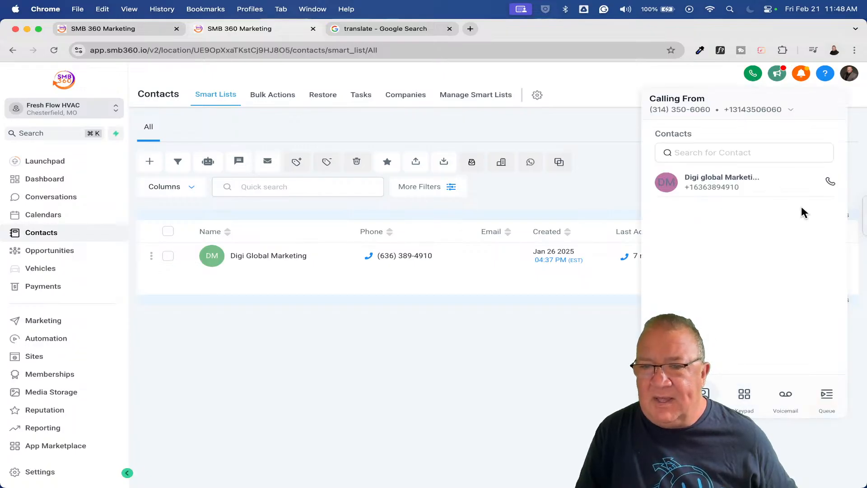
{"action": "left_click", "coordinate": [830, 180]}
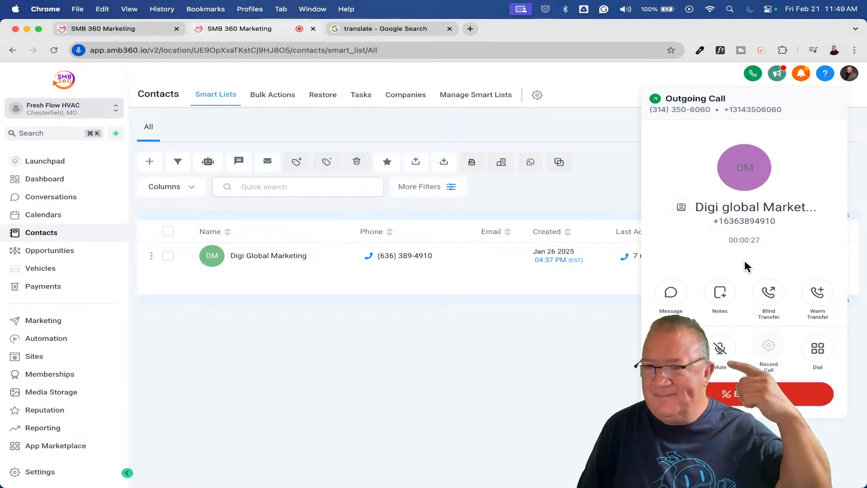
{"action": "left_click", "coordinate": [736, 394]}
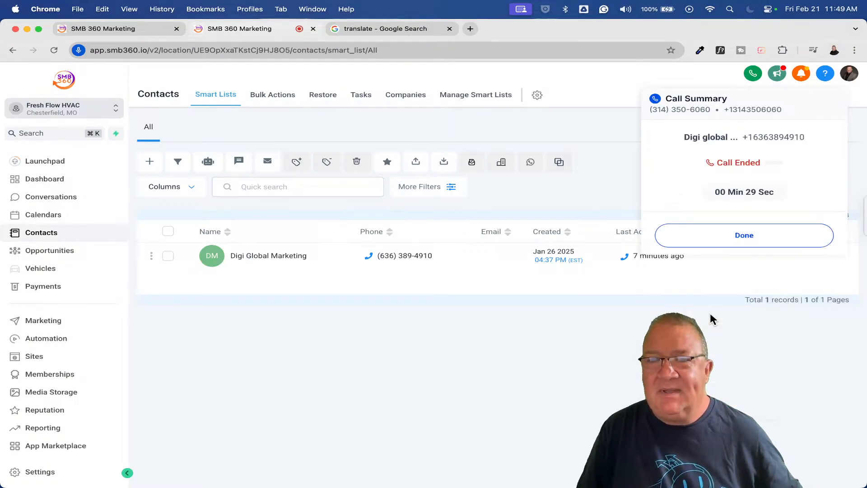
{"action": "left_click", "coordinate": [740, 234]}
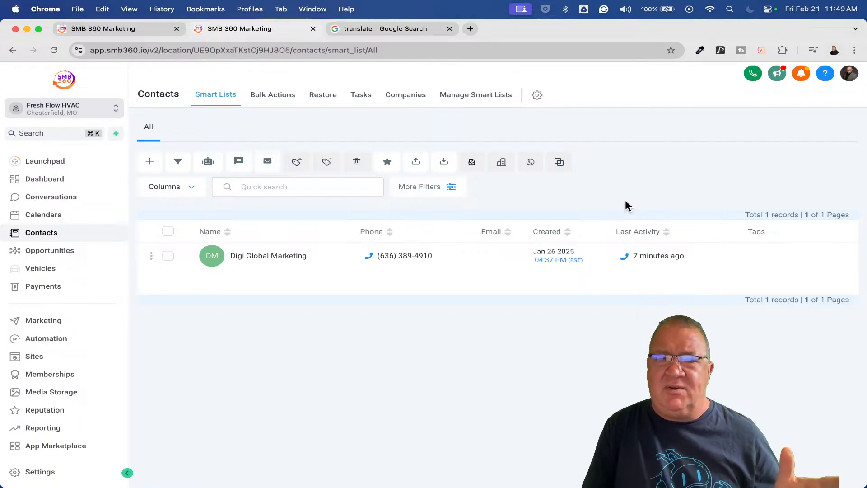
Return to My Agent 900 in the DiGi Global Agency account and set its language to English
{"action": "left_click", "coordinate": [105, 28]}
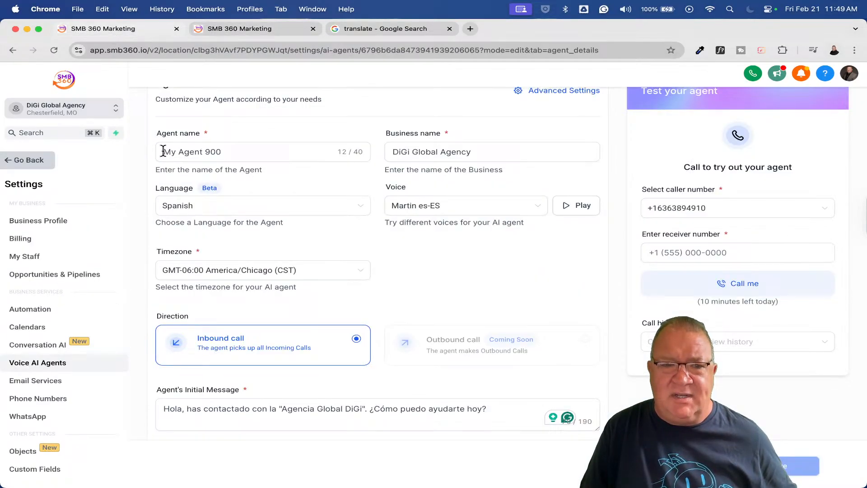
{"action": "left_click", "coordinate": [358, 207]}
{"action": "left_click", "coordinate": [202, 227]}
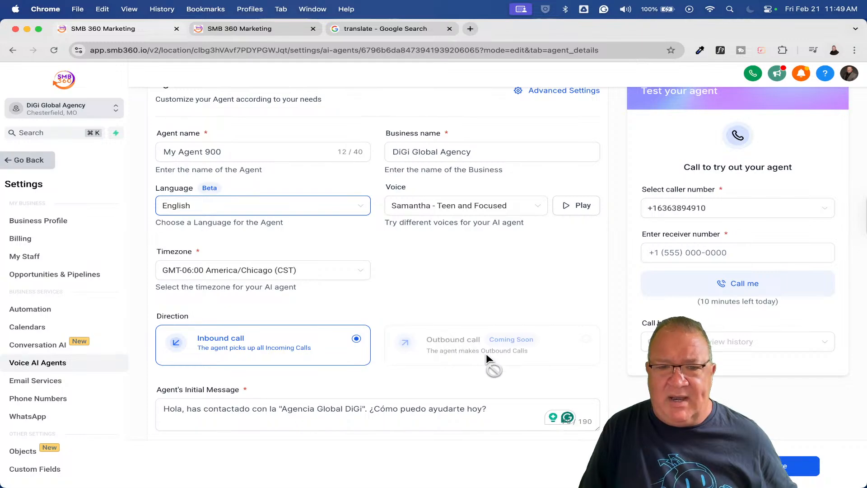
Copy the English version of the greeting from the source text in Google's translator
{"action": "left_click", "coordinate": [384, 29]}
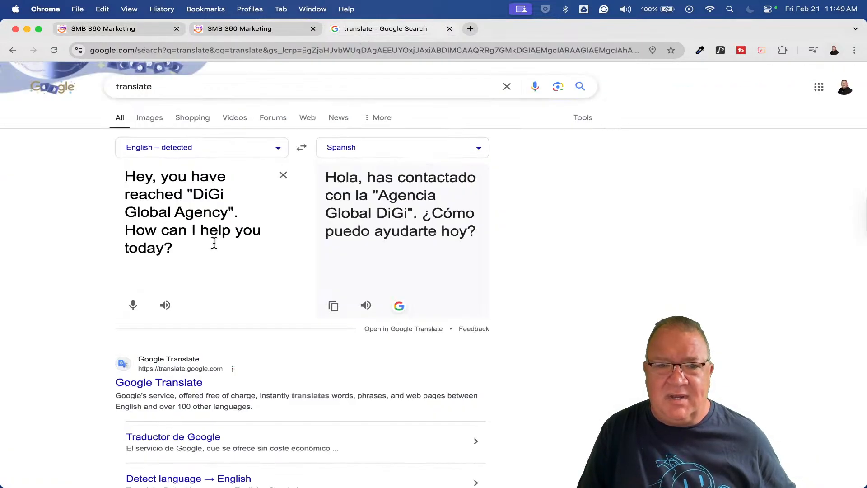
{"action": "triple_click", "coordinate": [180, 250]}
{"action": "left_click_drag", "start_coordinate": [180, 250], "coordinate": [140, 210]}
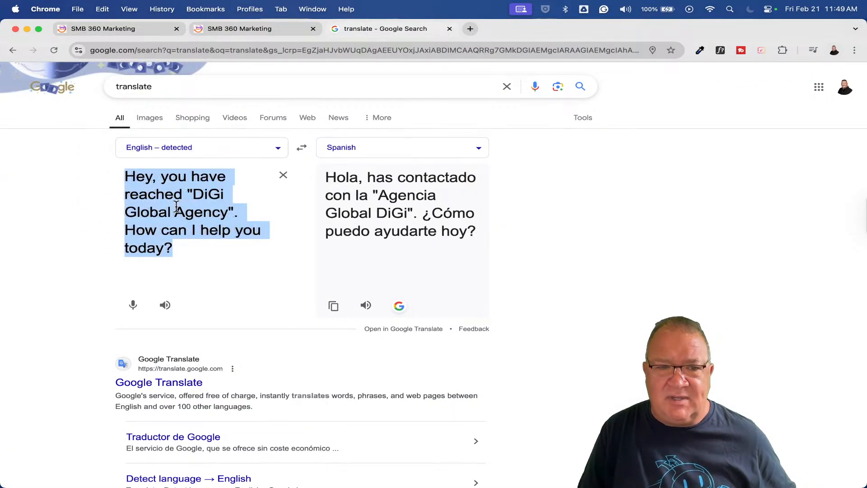
{"action": "right_click", "coordinate": [176, 207]}
{"action": "left_click", "coordinate": [204, 264]}
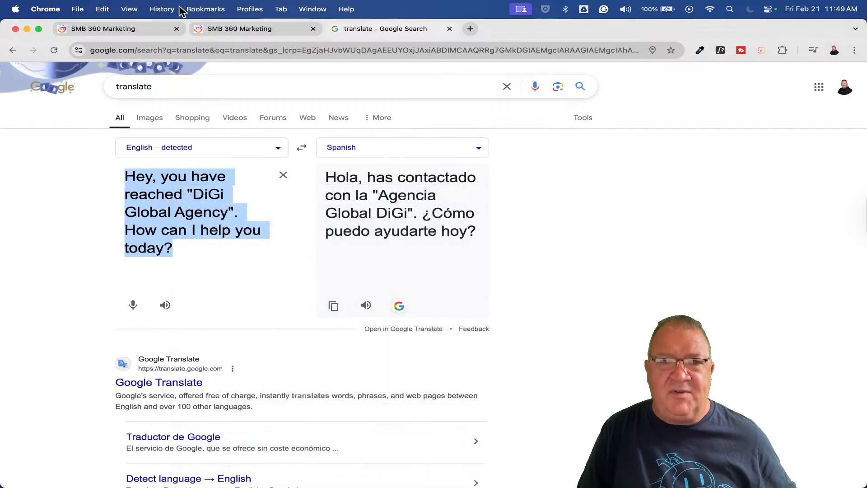
Replace the agent's initial message with "Hey, you have reached "DiGi Global Agency". How can I help you today?" and save the agent
{"action": "left_click", "coordinate": [113, 29]}
{"action": "left_click_drag", "start_coordinate": [517, 425], "coordinate": [161, 408]}
{"action": "key", "text": "super+v"}
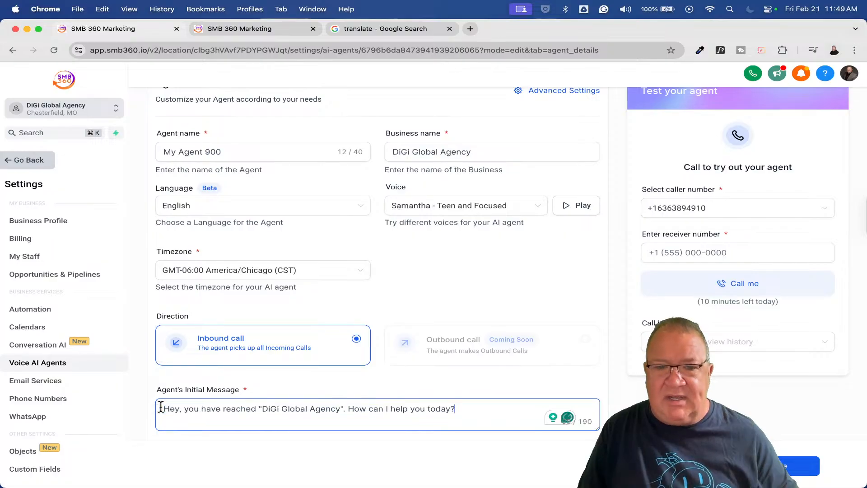
{"action": "left_click", "coordinate": [791, 470]}
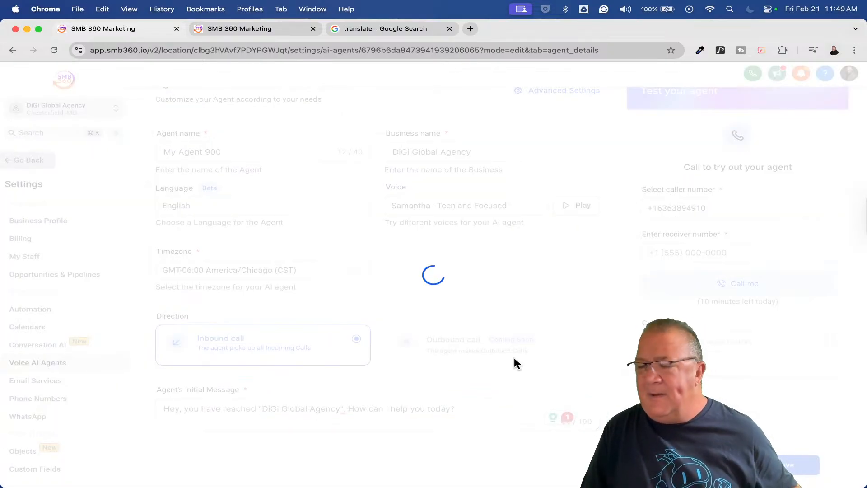